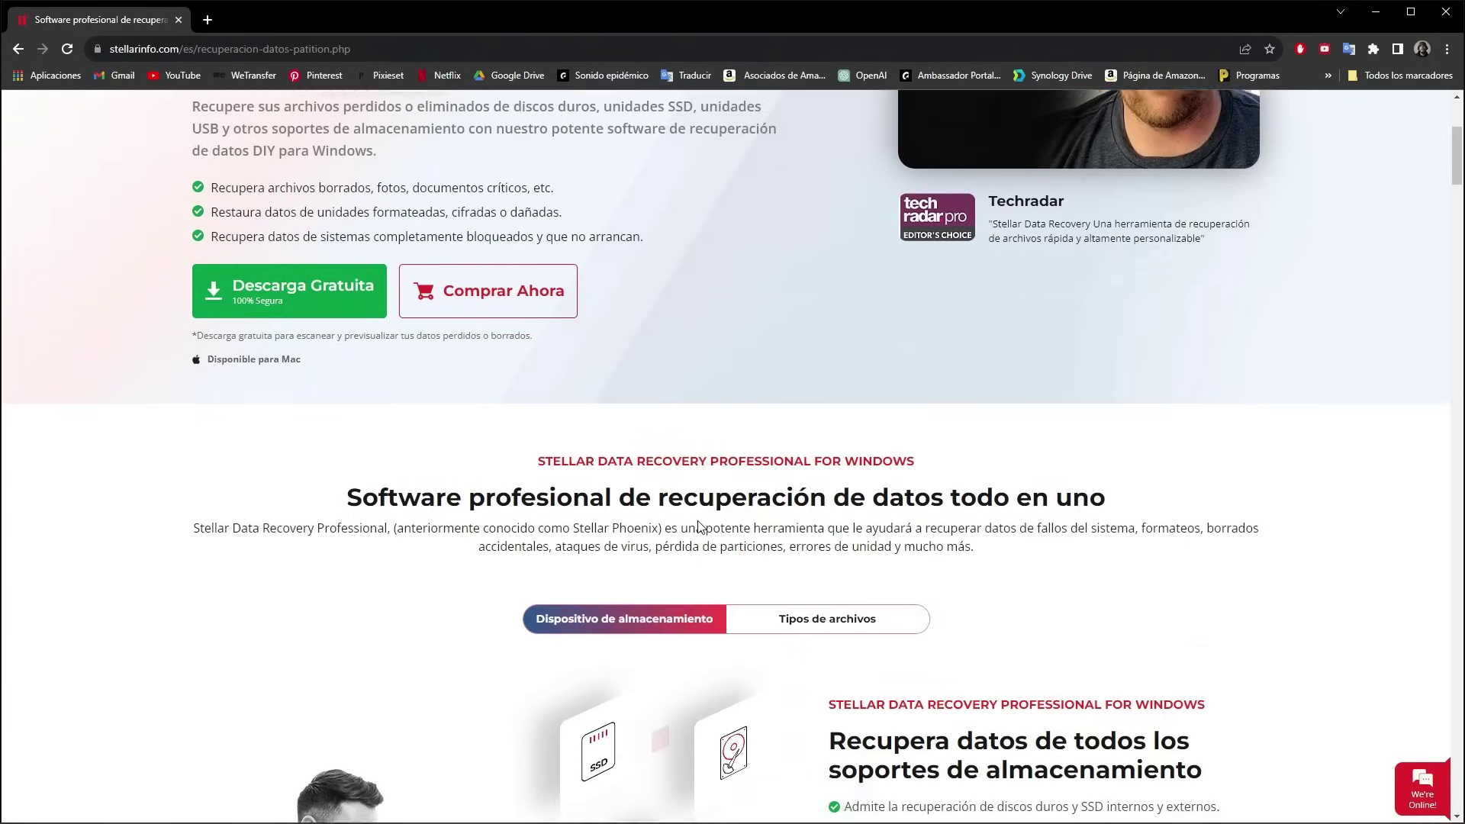
Download the free version of Stellar Data Recovery Professional for Windows from its product page
scroll(700, 528, up, 10)
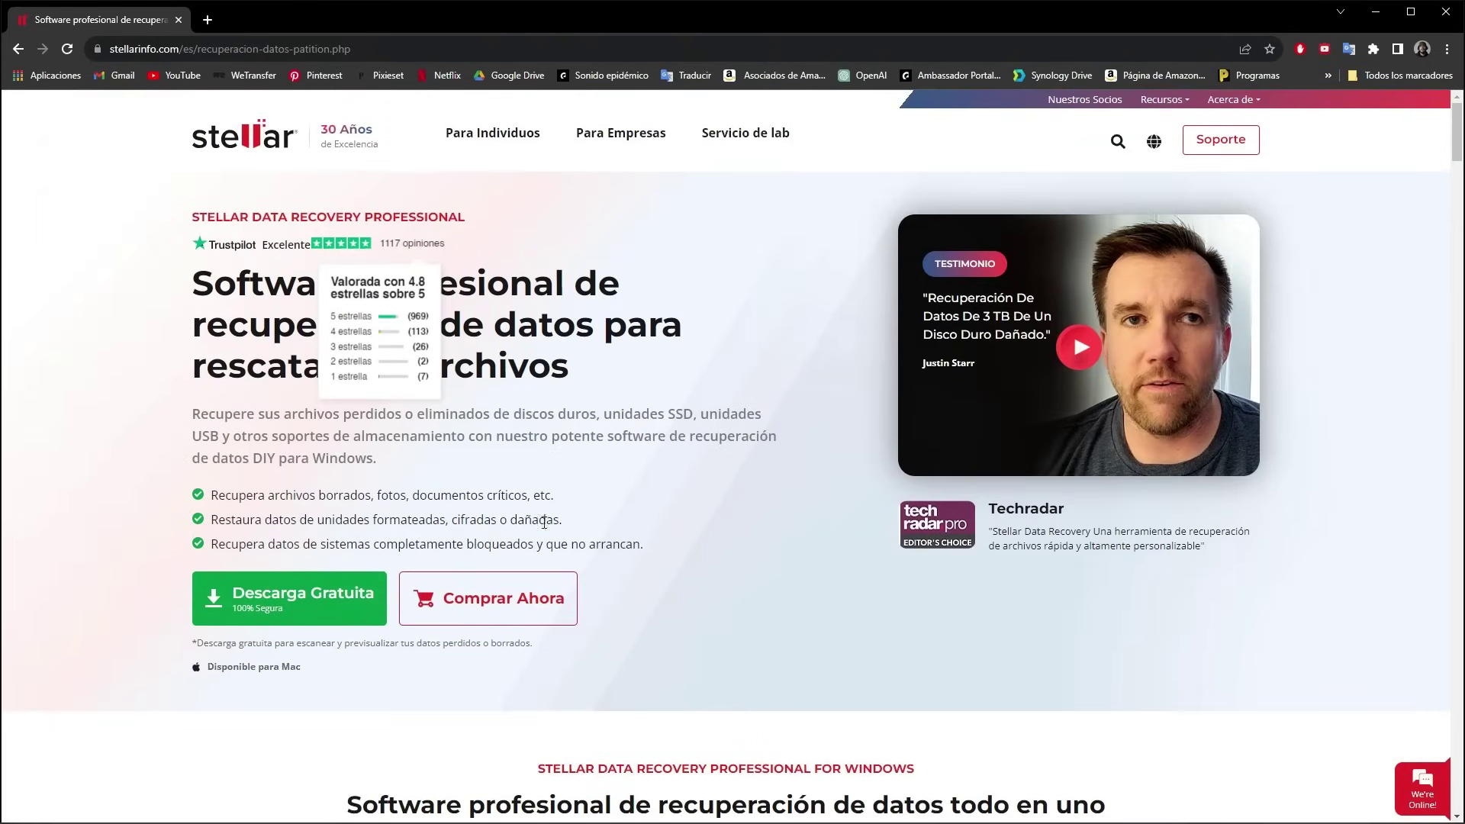
click(304, 602)
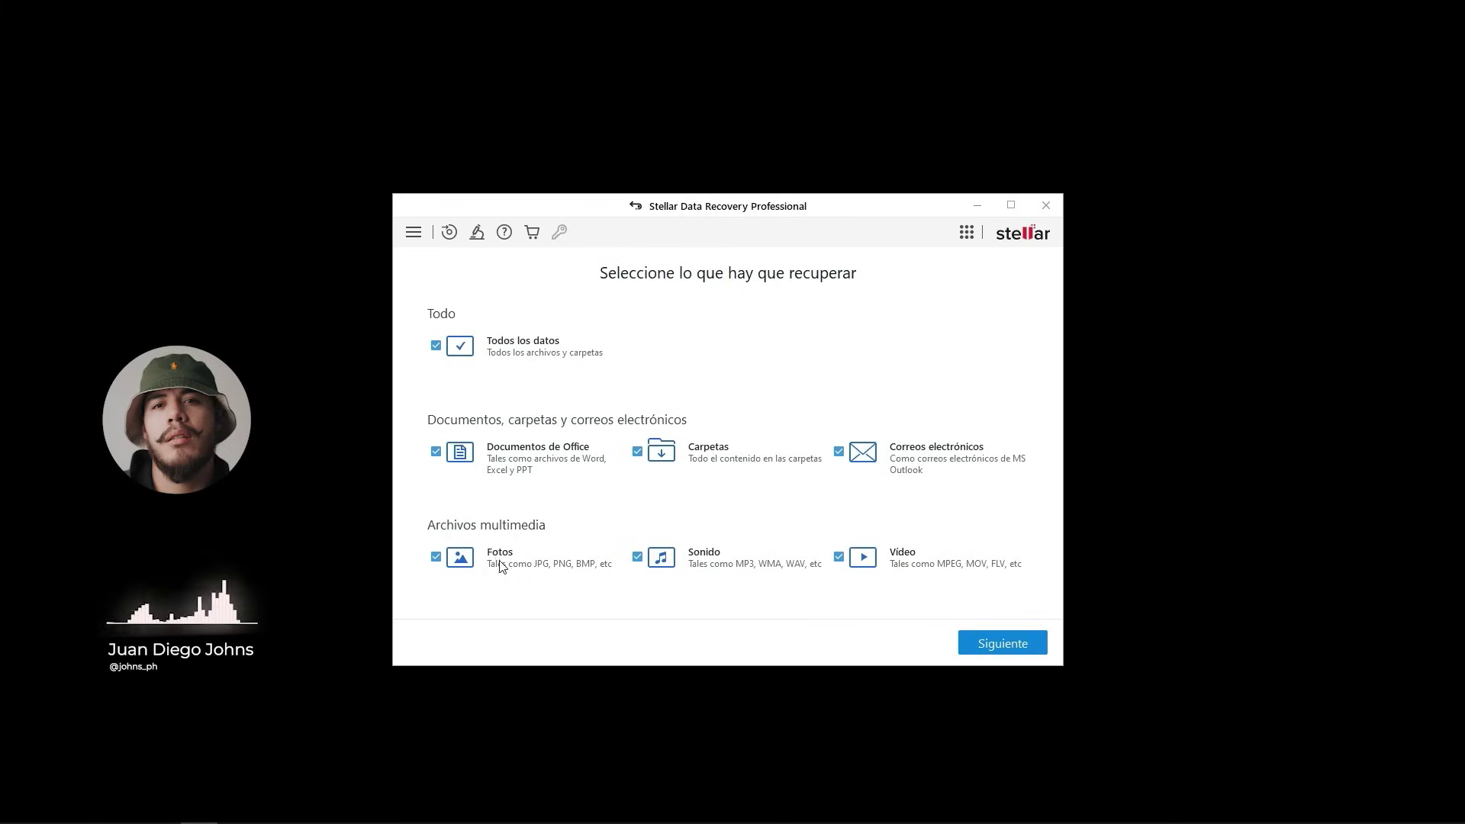
Restrict the recovery to photos only and choose Local Disk (G:) as the drive to recover from
click(437, 347)
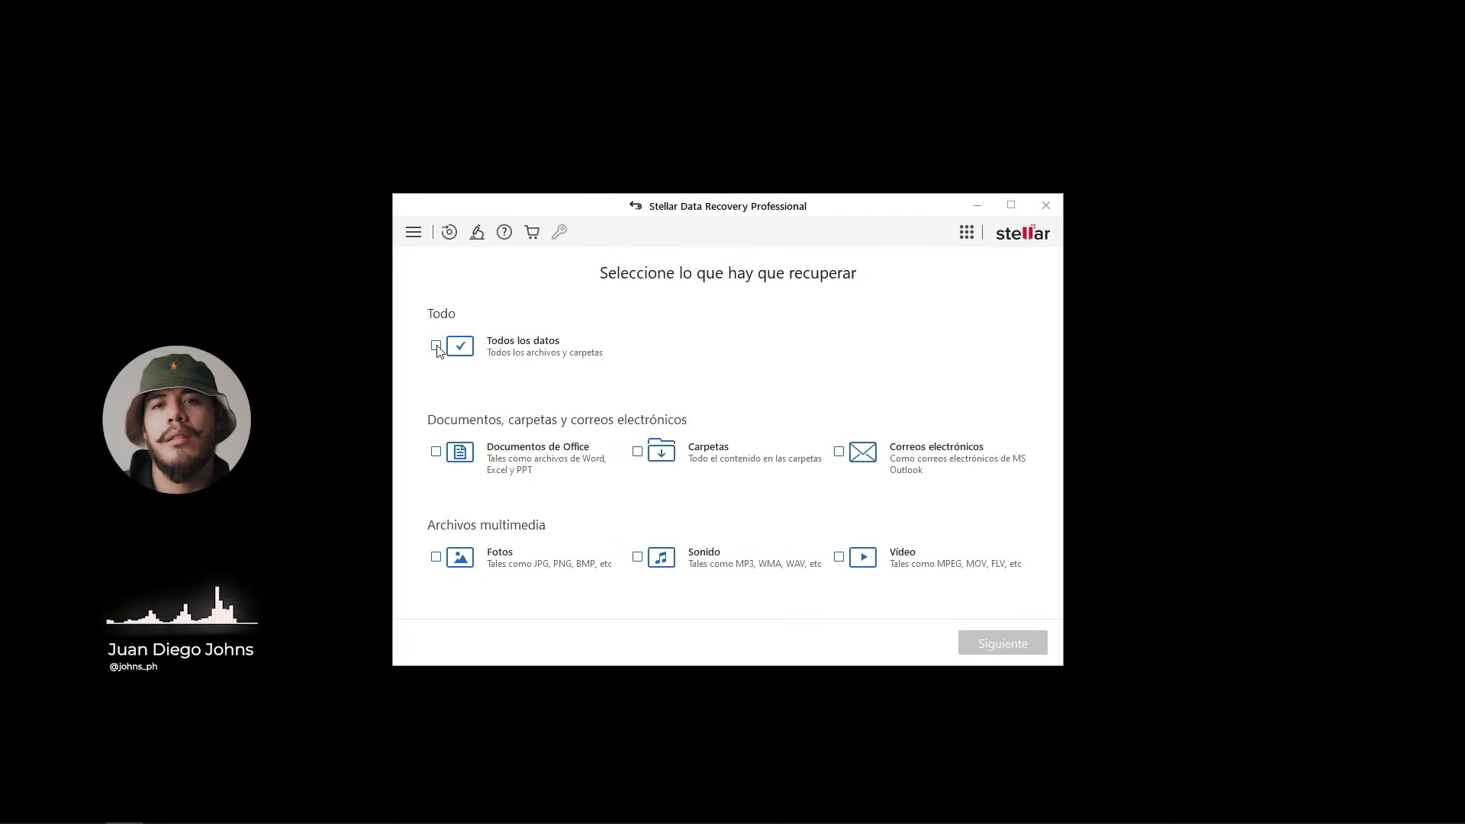
click(435, 557)
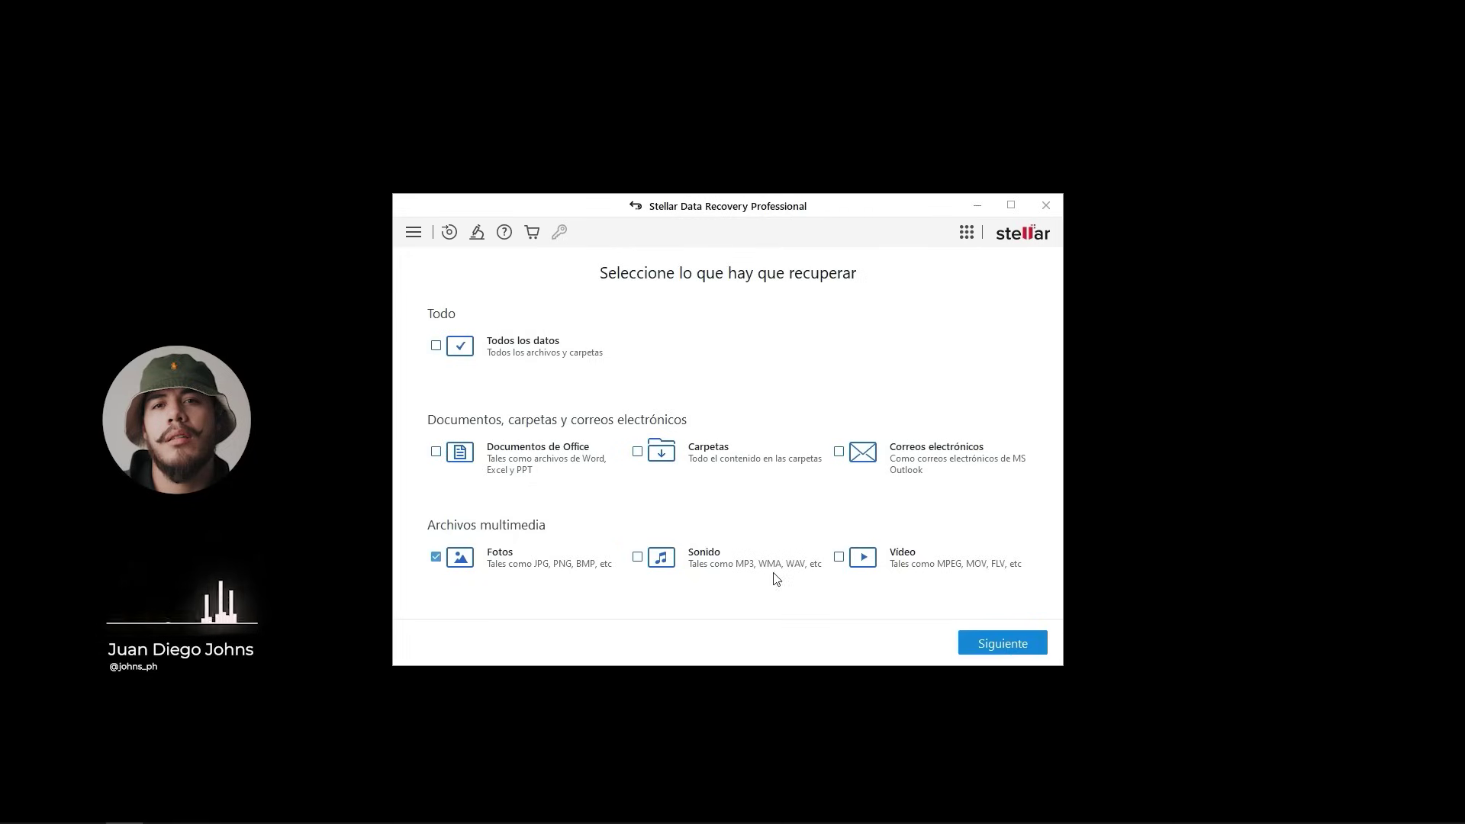
click(989, 643)
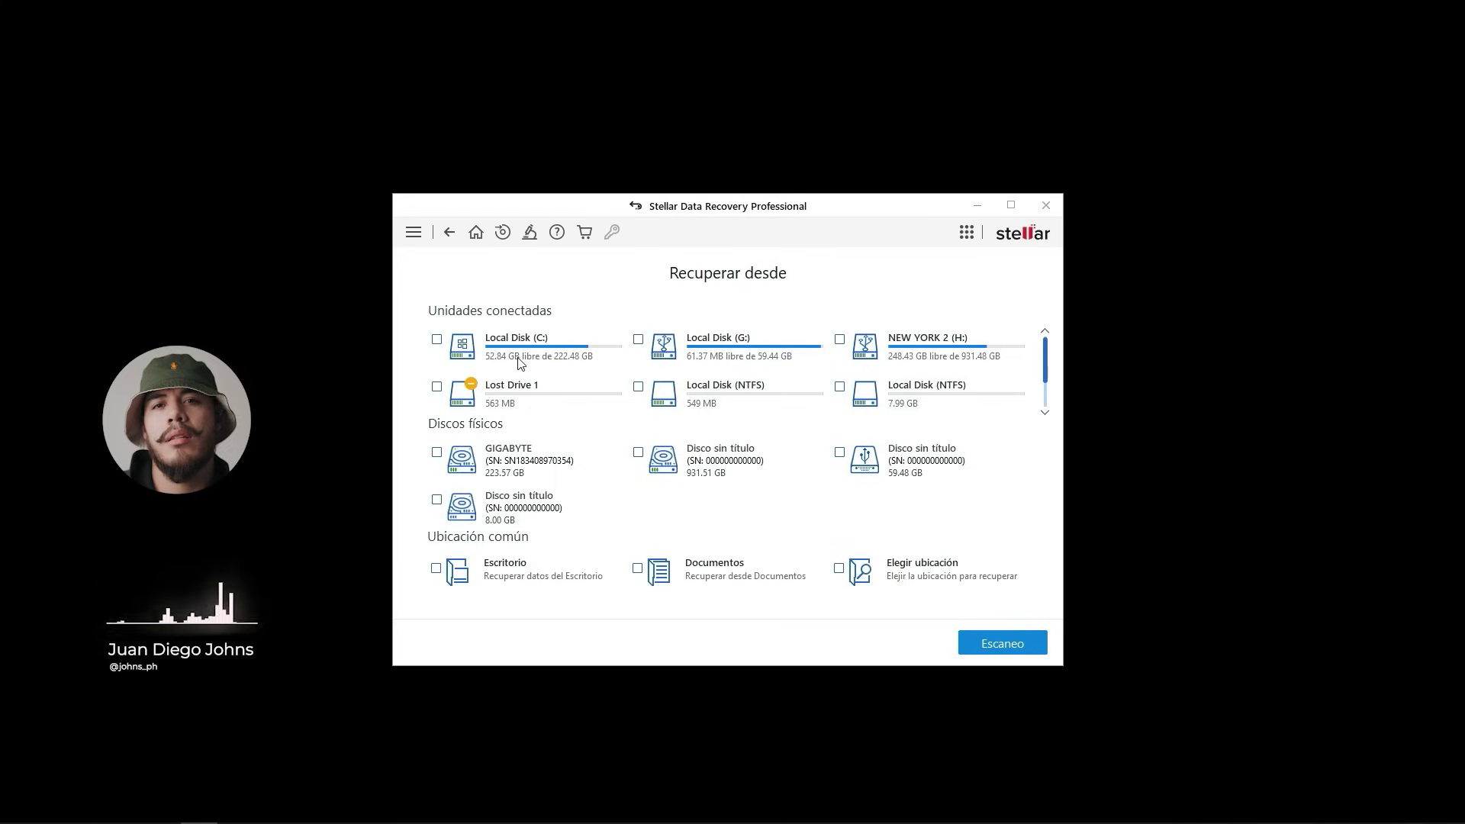
mouse_move(511, 359)
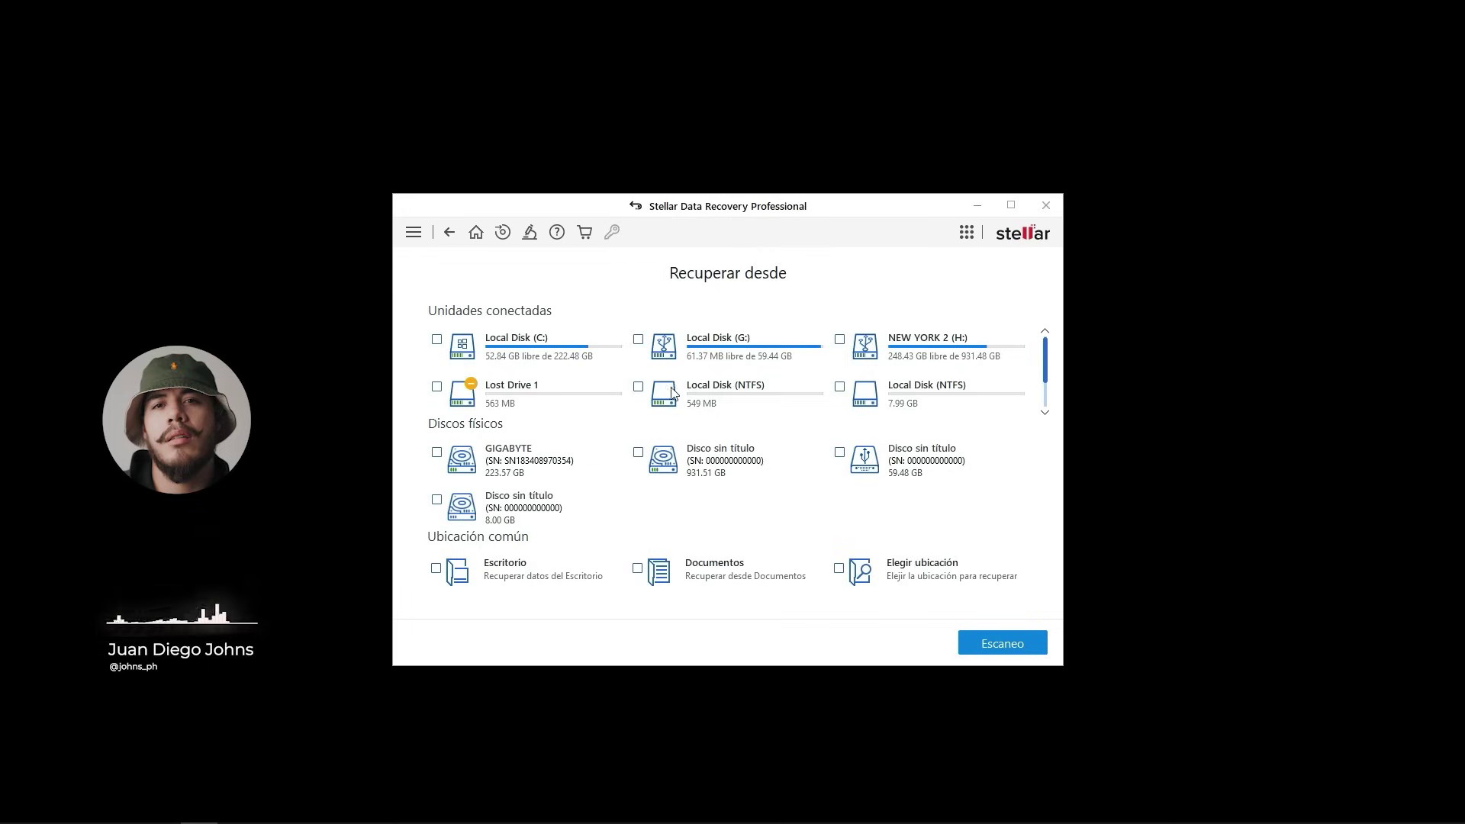
click(638, 340)
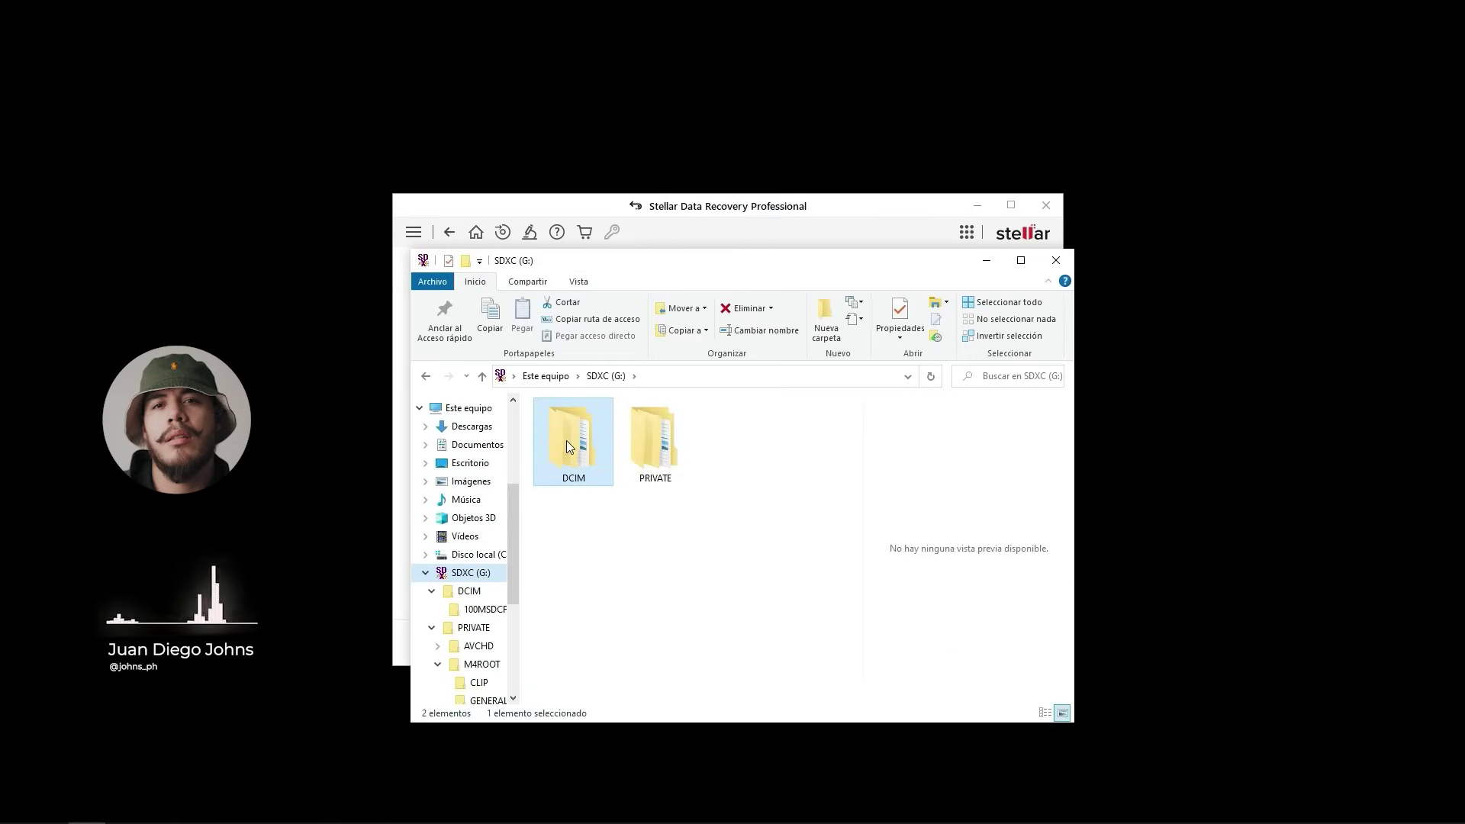
Open the 100MSDCF folder inside DCIM on the SDXC (G:) card in File Explorer
double_click(567, 442)
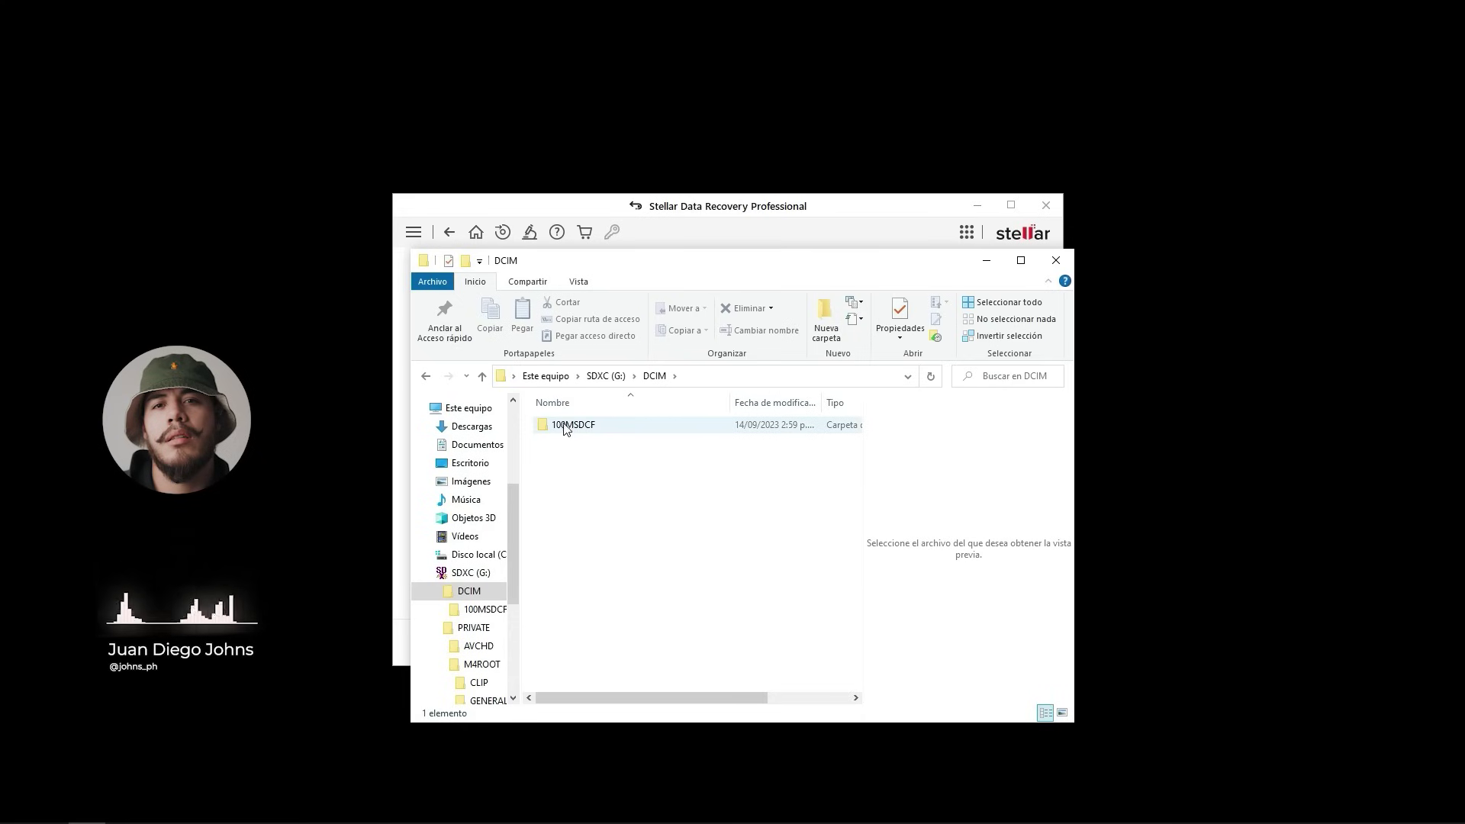
click(570, 434)
double_click(569, 429)
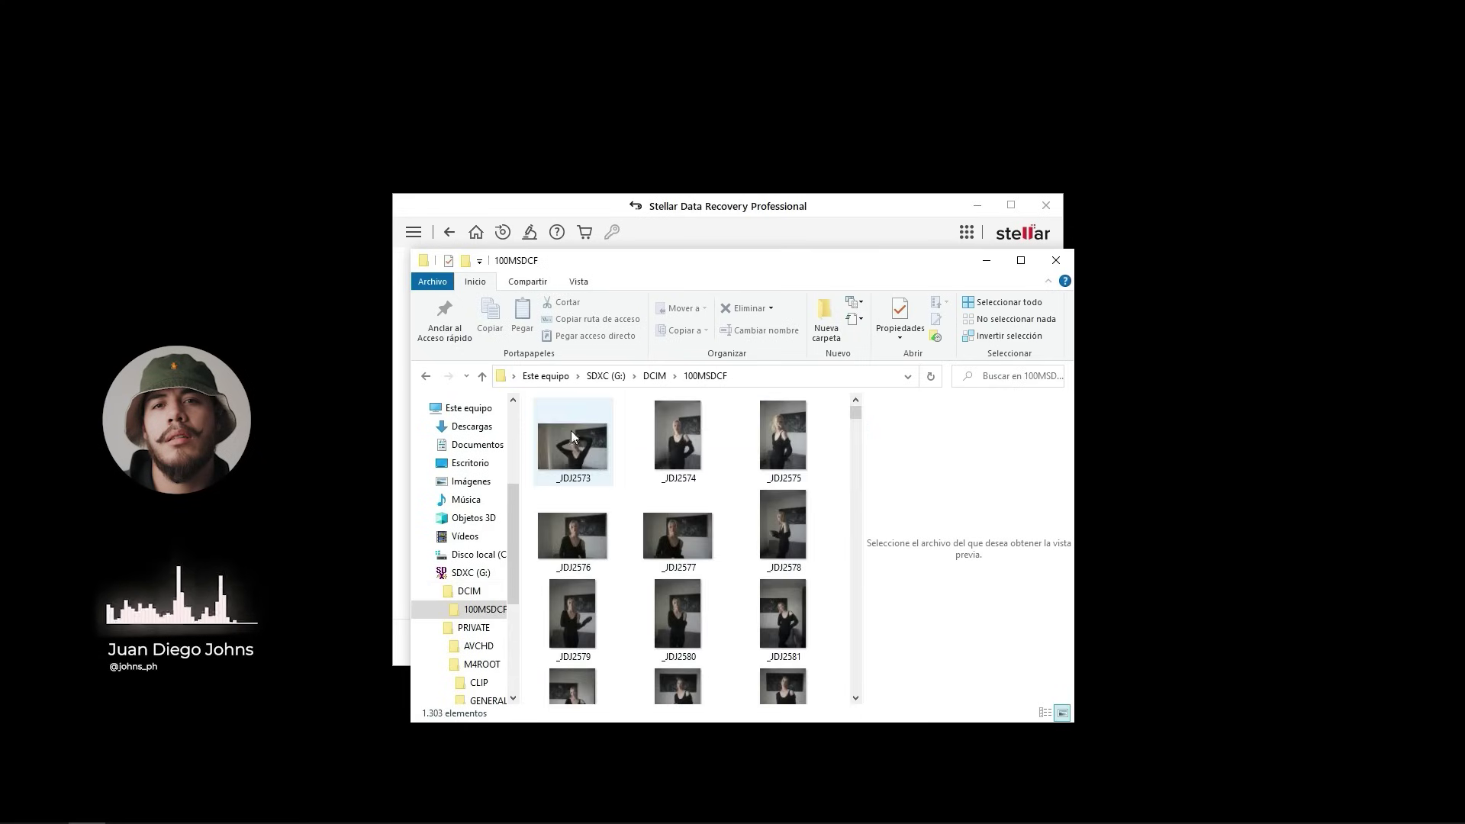
Look through the card's photos in 100MSDCF, previewing several of them such as _JDJ2573, _JDJ2595 and _JDJ2621
scroll(710, 520, down, 5)
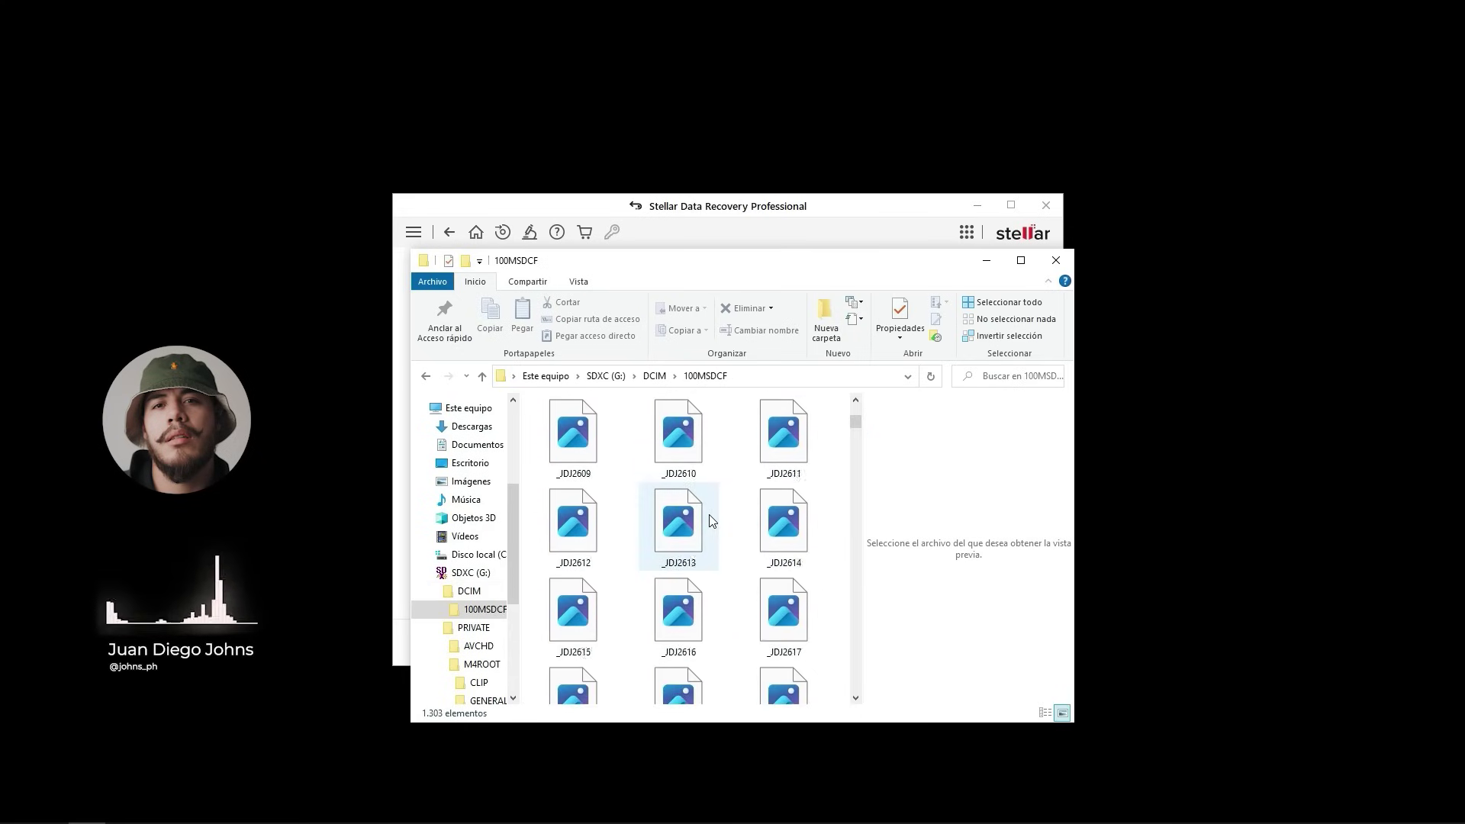
scroll(709, 520, up, 5)
click(569, 483)
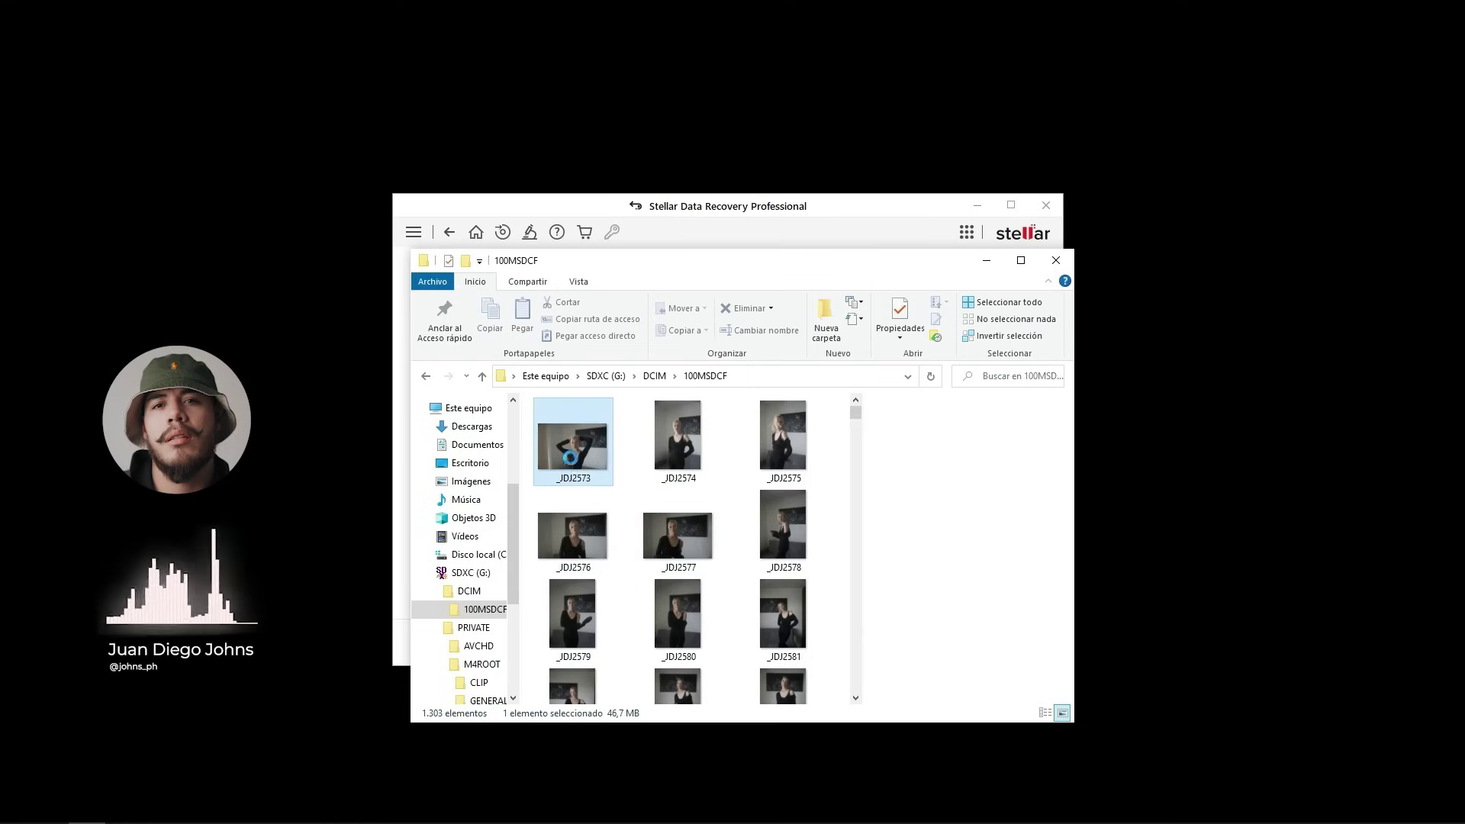
scroll(705, 517, down, 2)
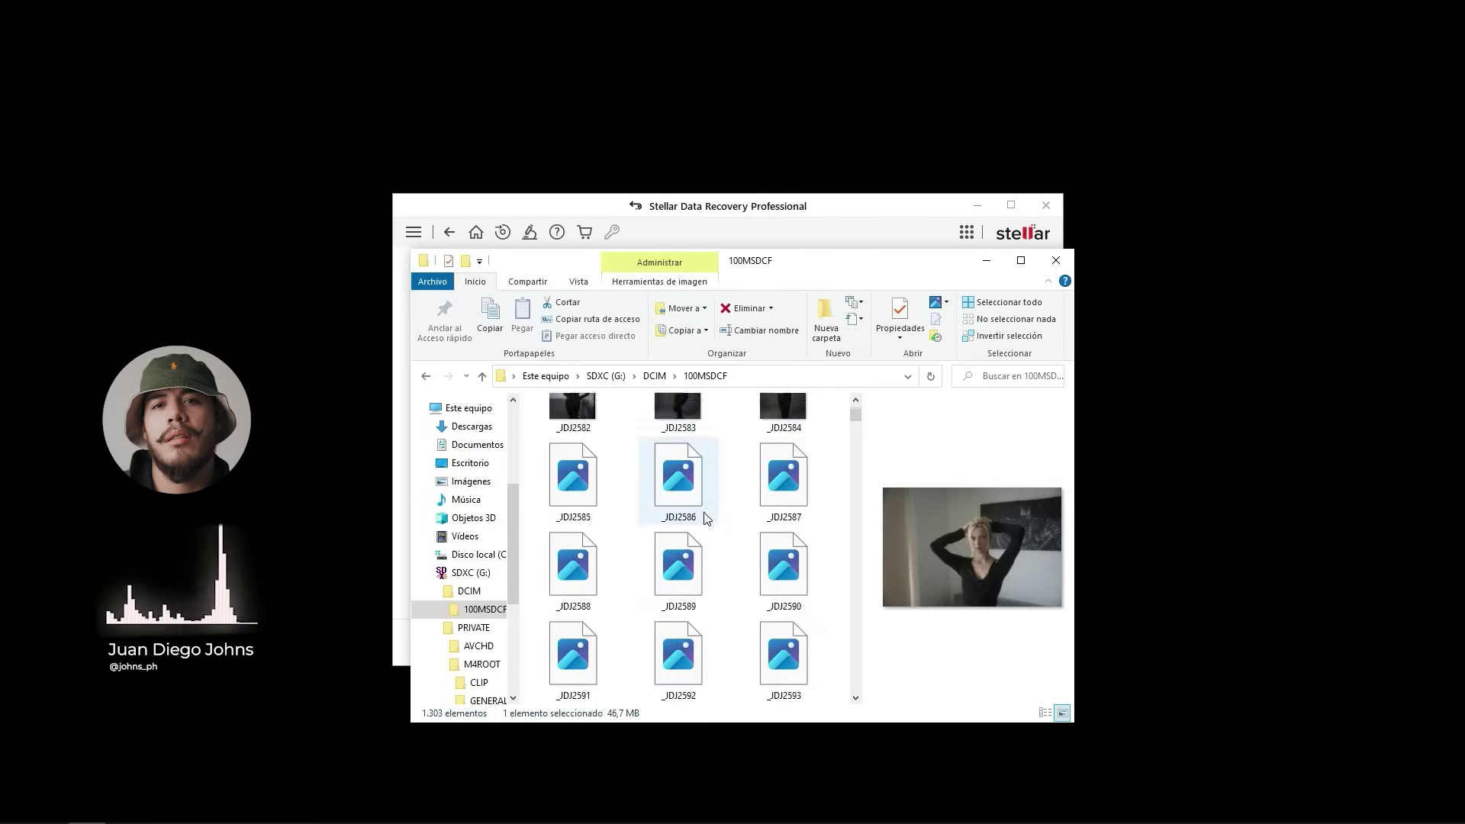
click(693, 586)
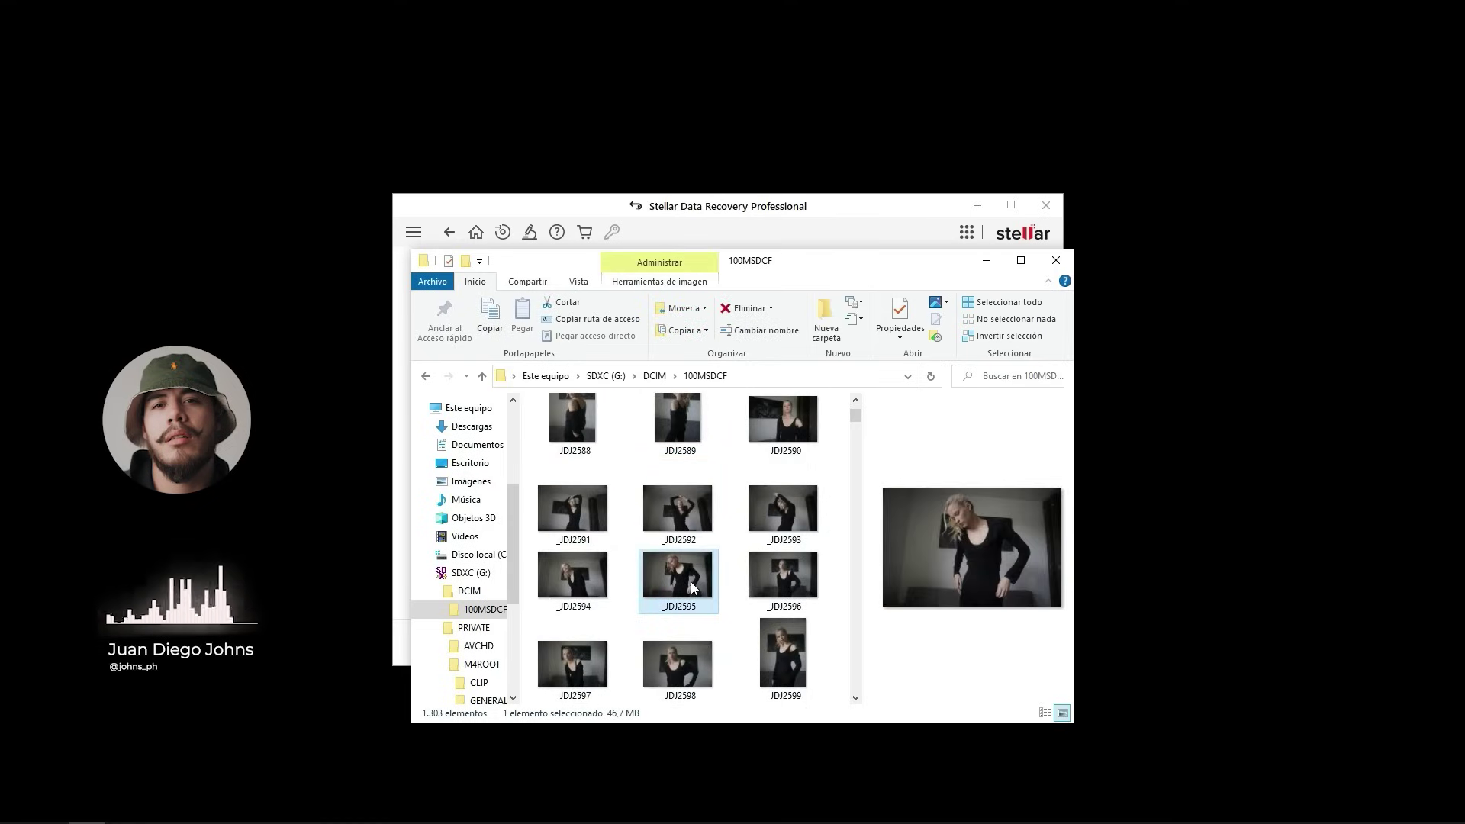
scroll(692, 586, down, 4)
click(663, 563)
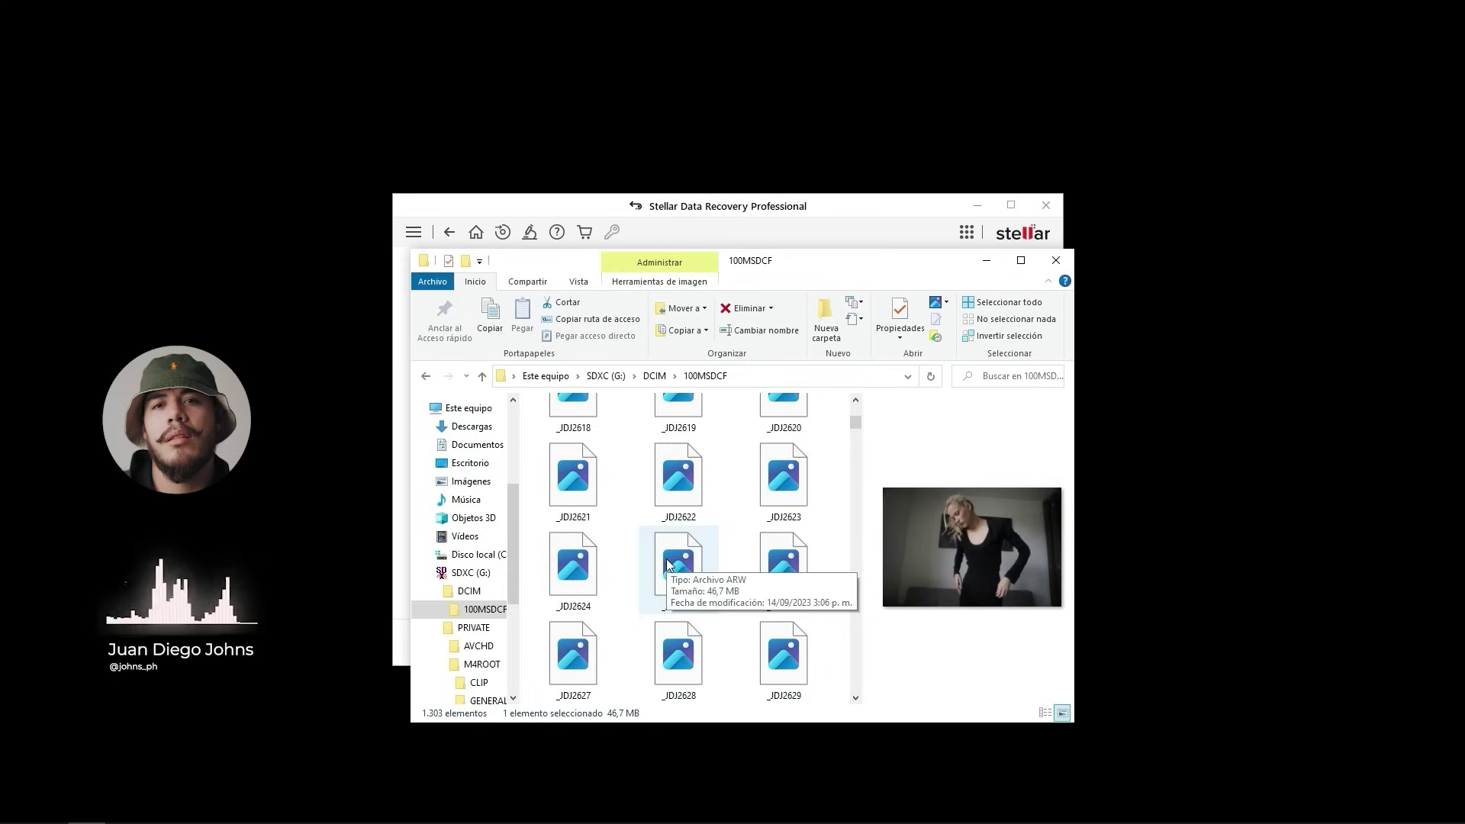
click(560, 489)
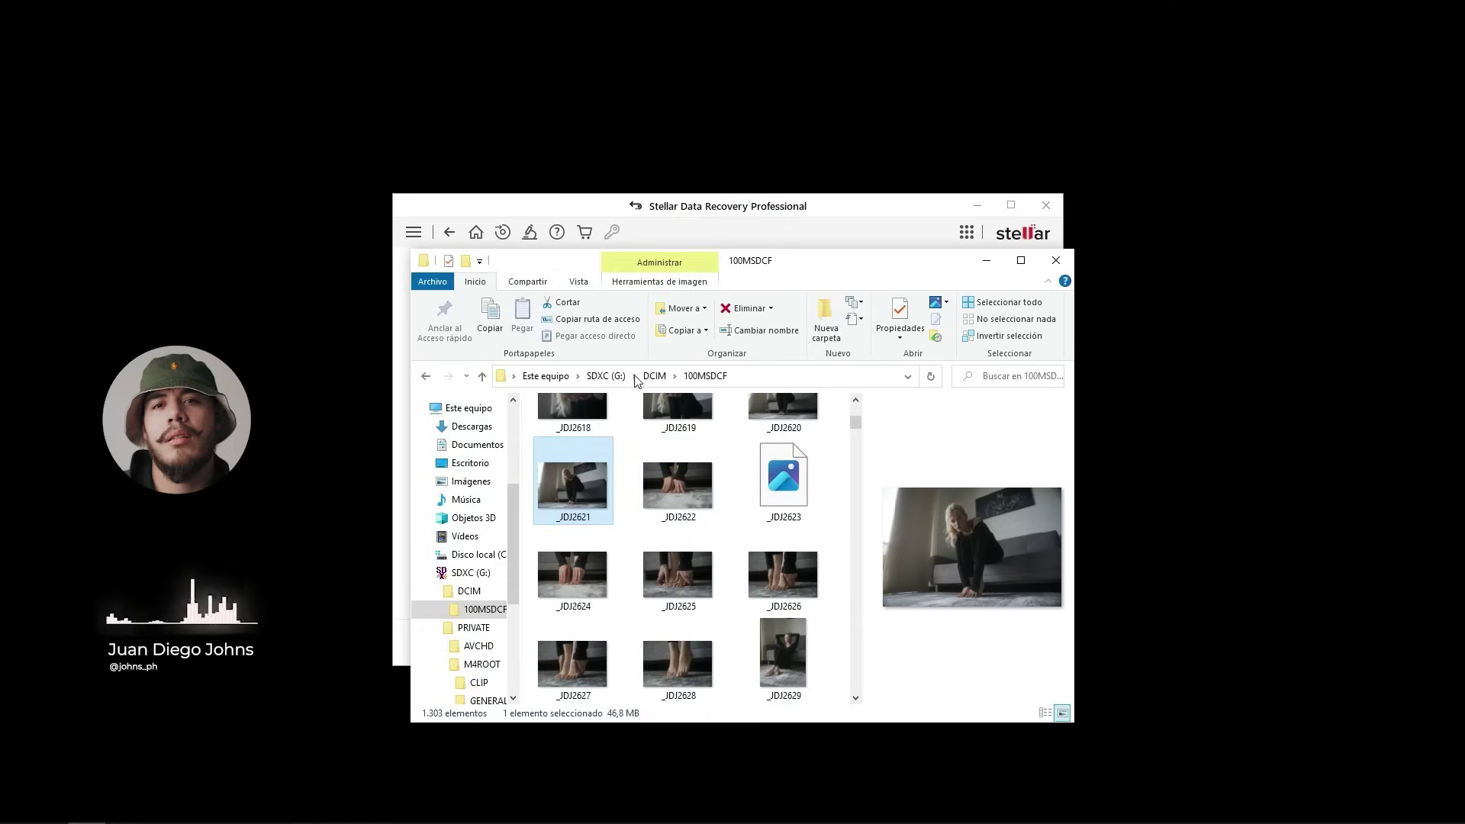
Quick-format the SDXC (G:) card as exFAT with 128-kilobyte allocation units, accept the data-loss warning and close the format dialog
click(597, 378)
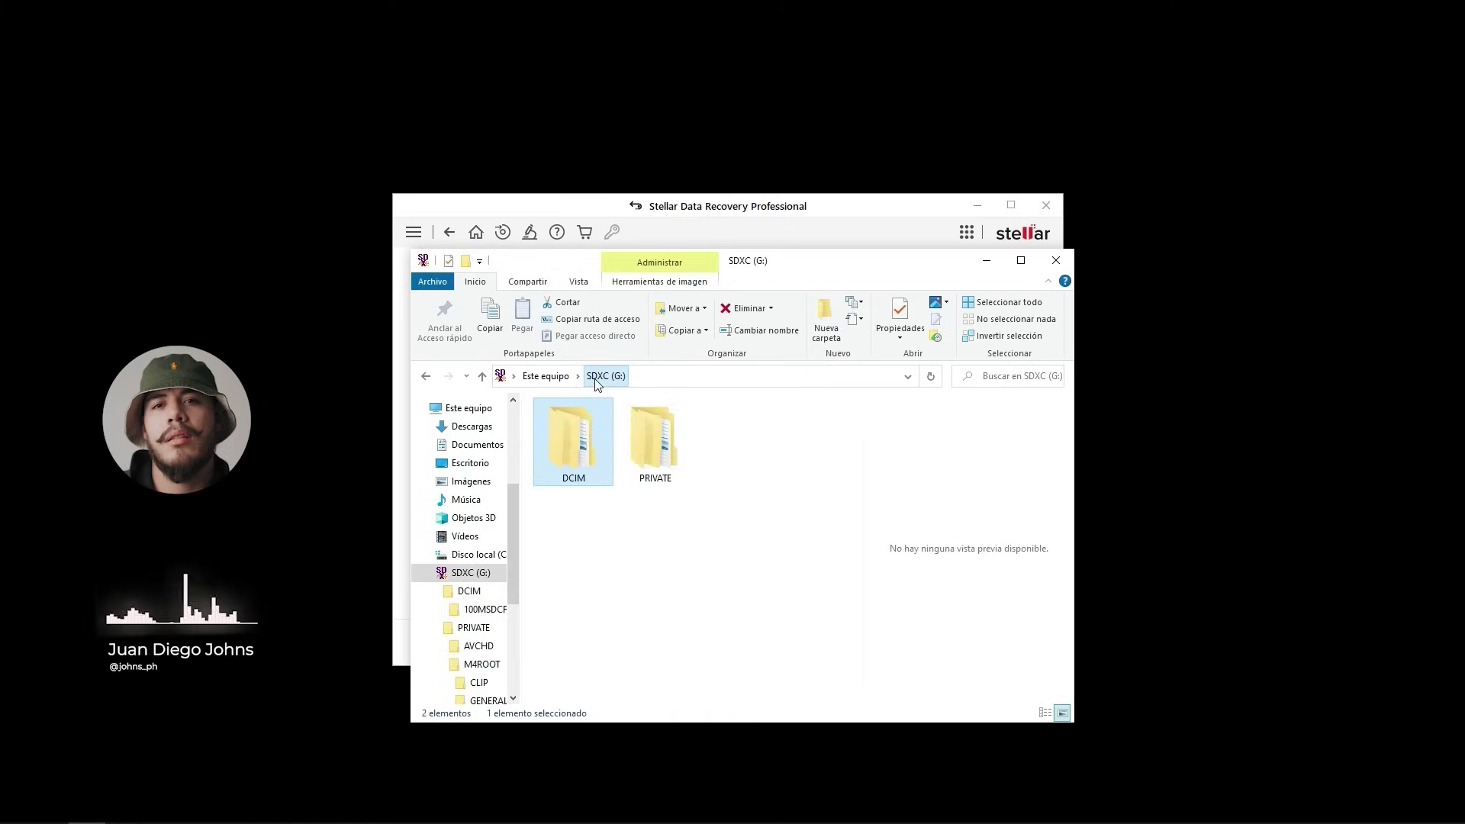
right_click(465, 579)
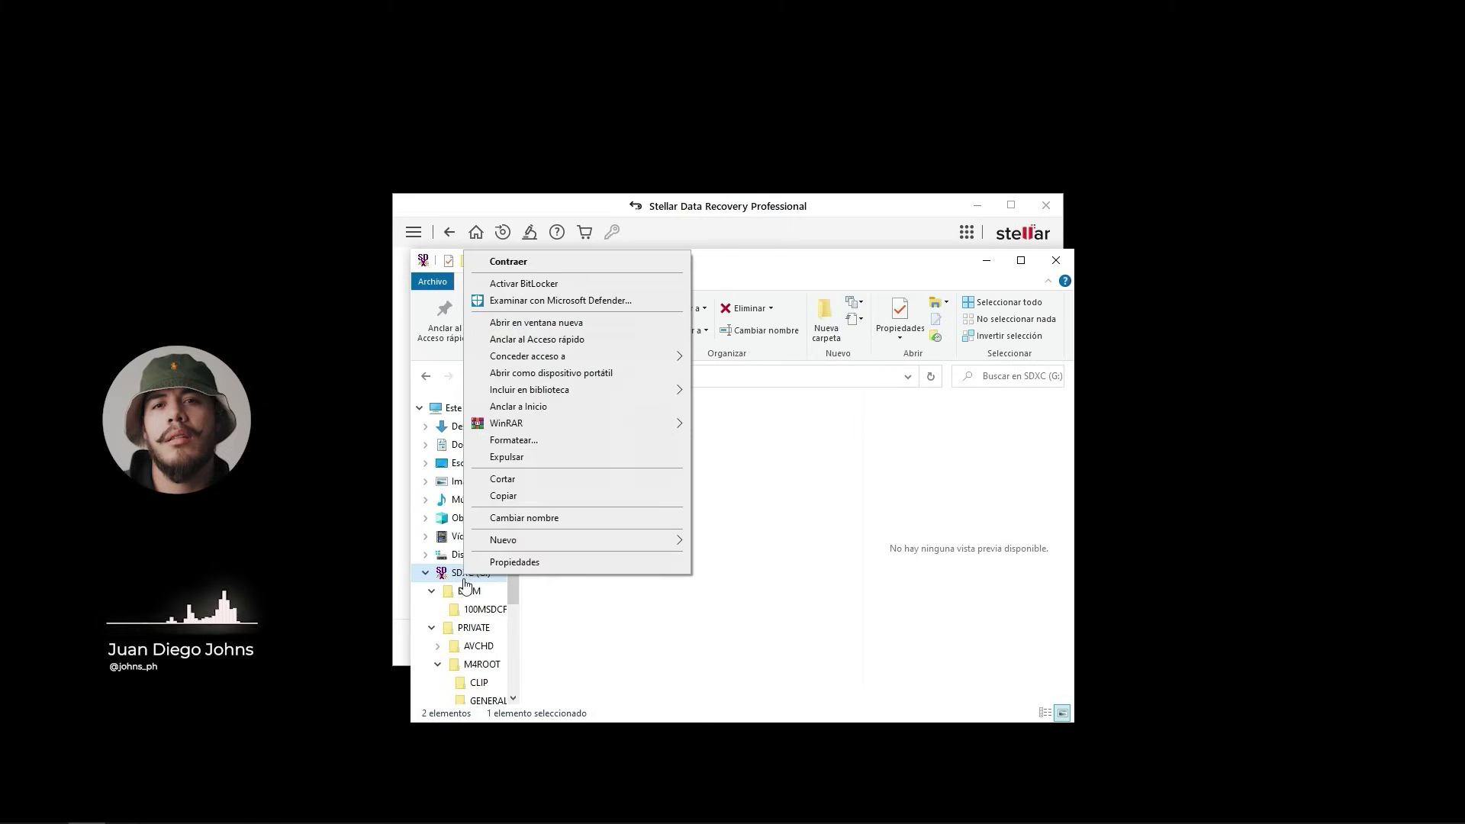
click(537, 443)
click(572, 784)
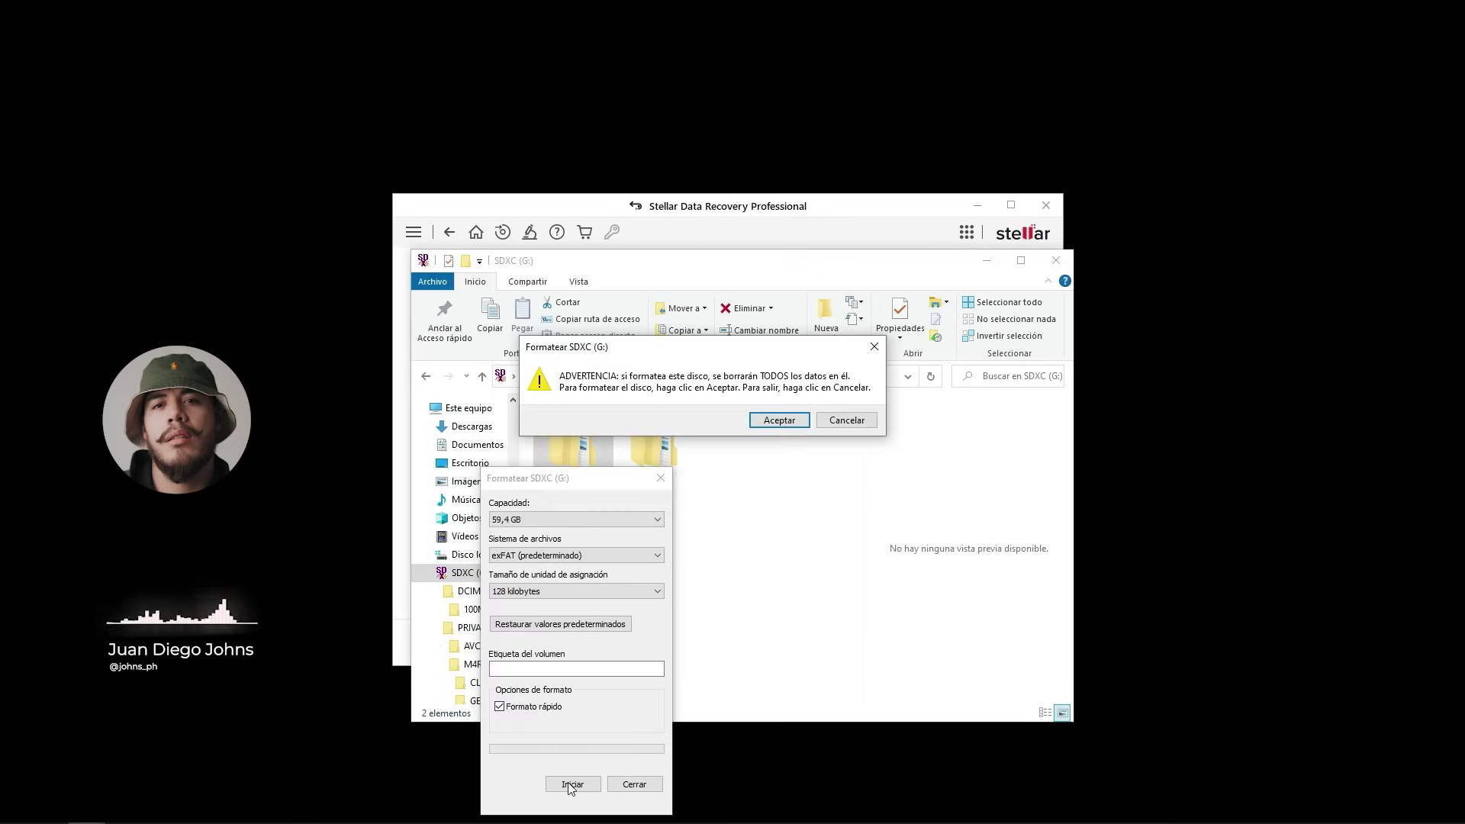
click(778, 420)
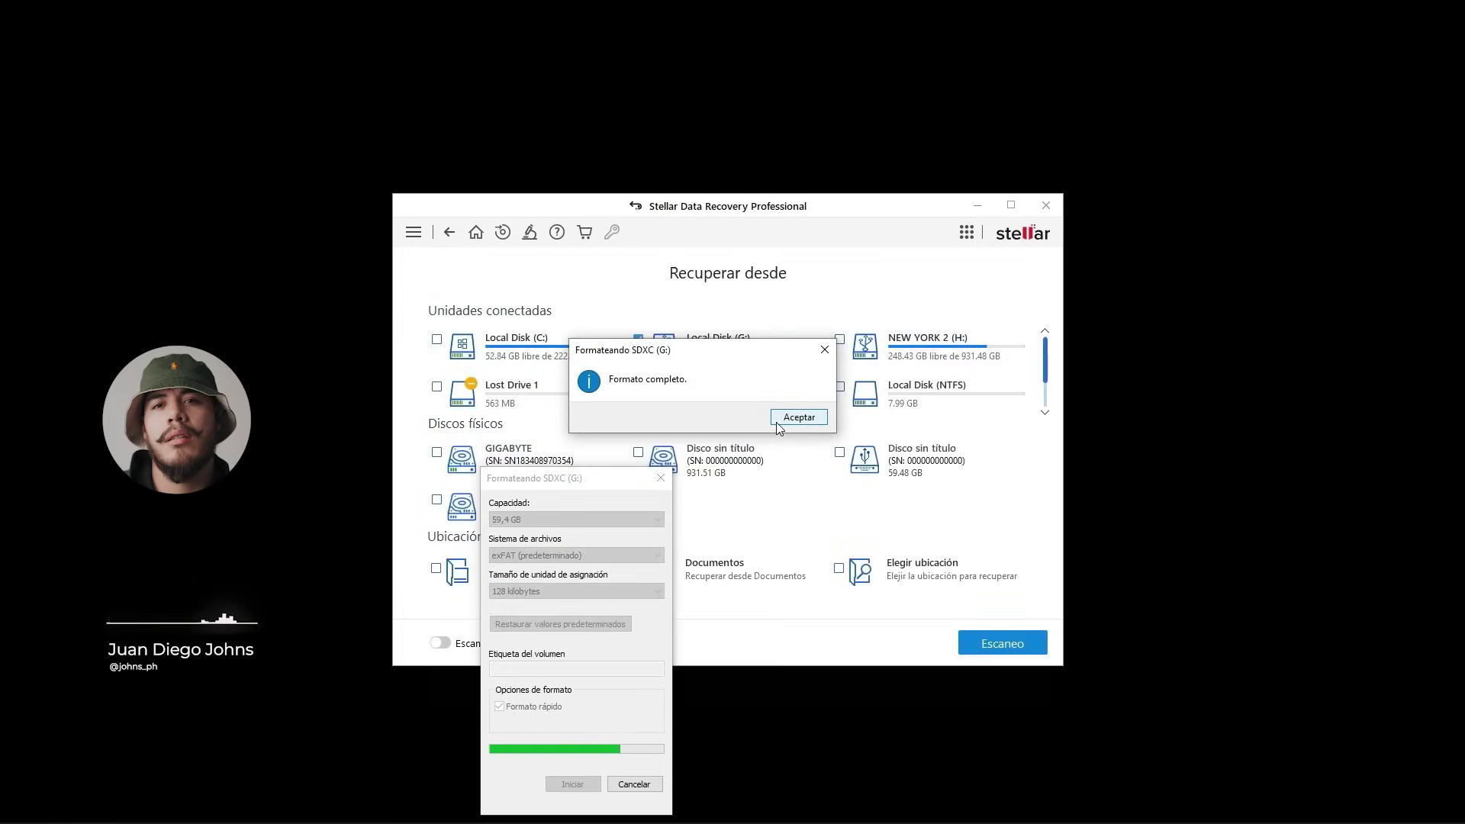
click(774, 424)
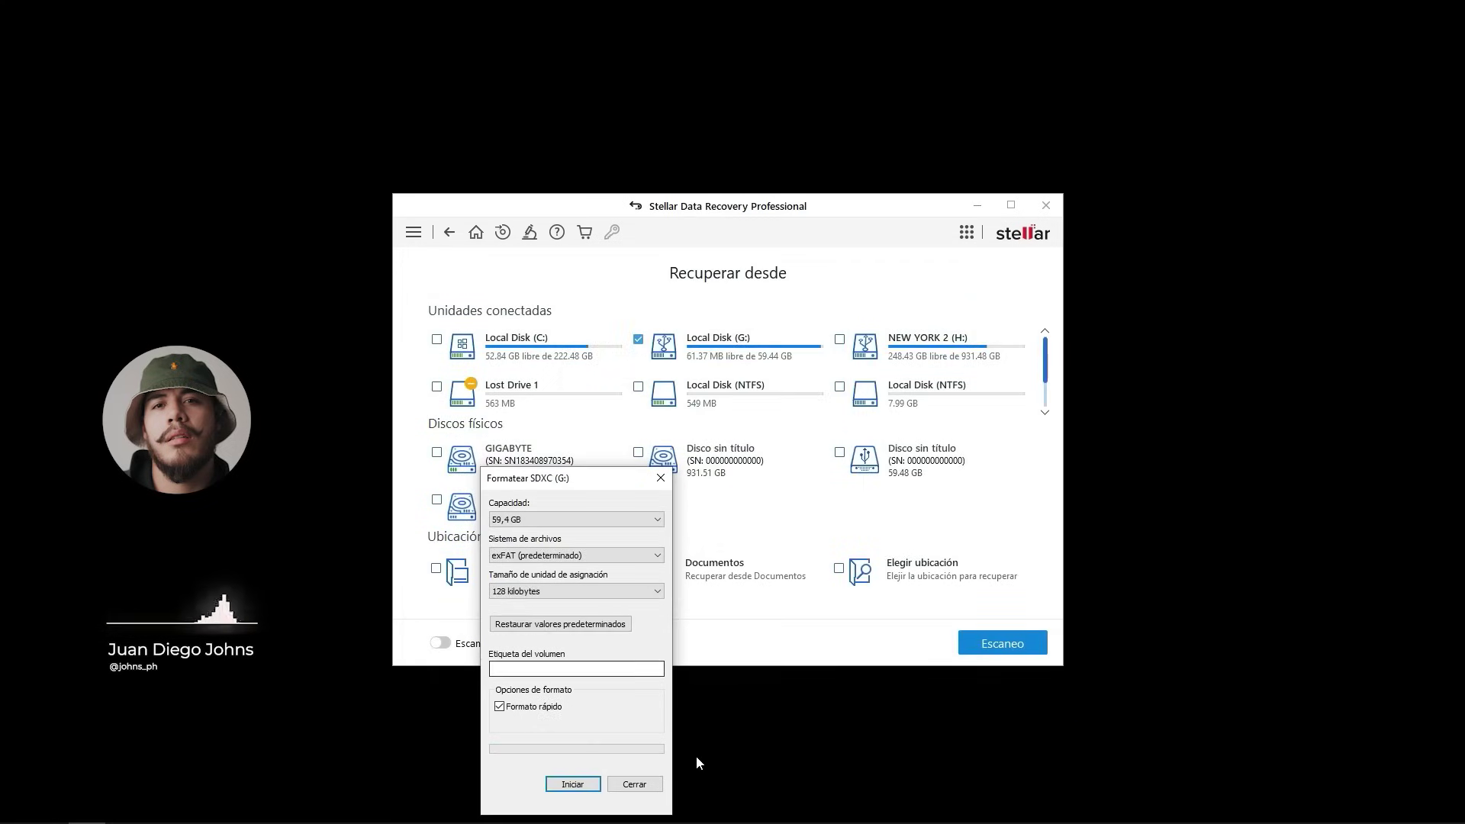
click(633, 785)
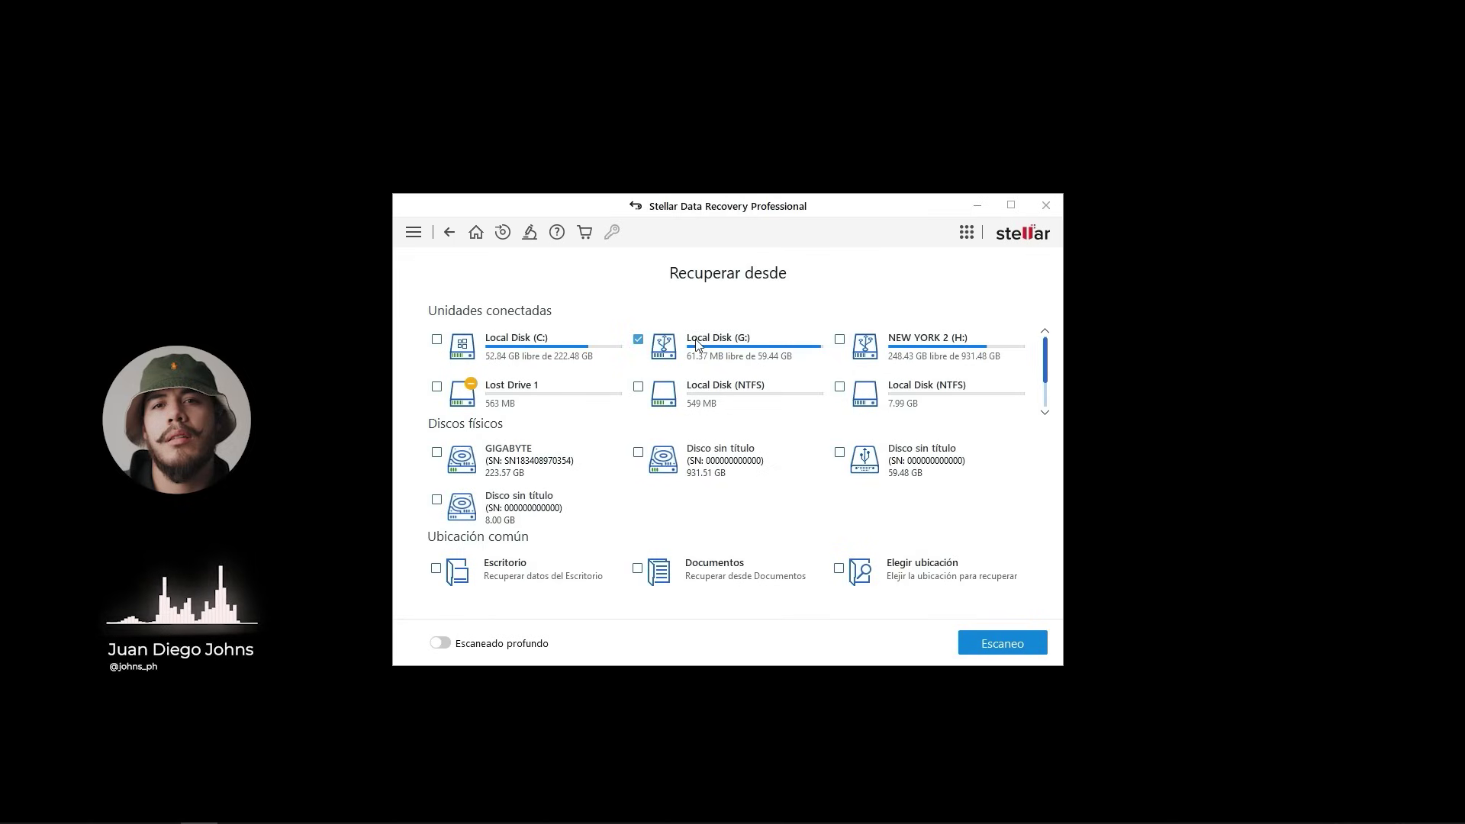
Reload the drive list in Stellar Data Recovery, keeping photos as the data type, and scan Local Disk (G:) without deep scan
click(449, 232)
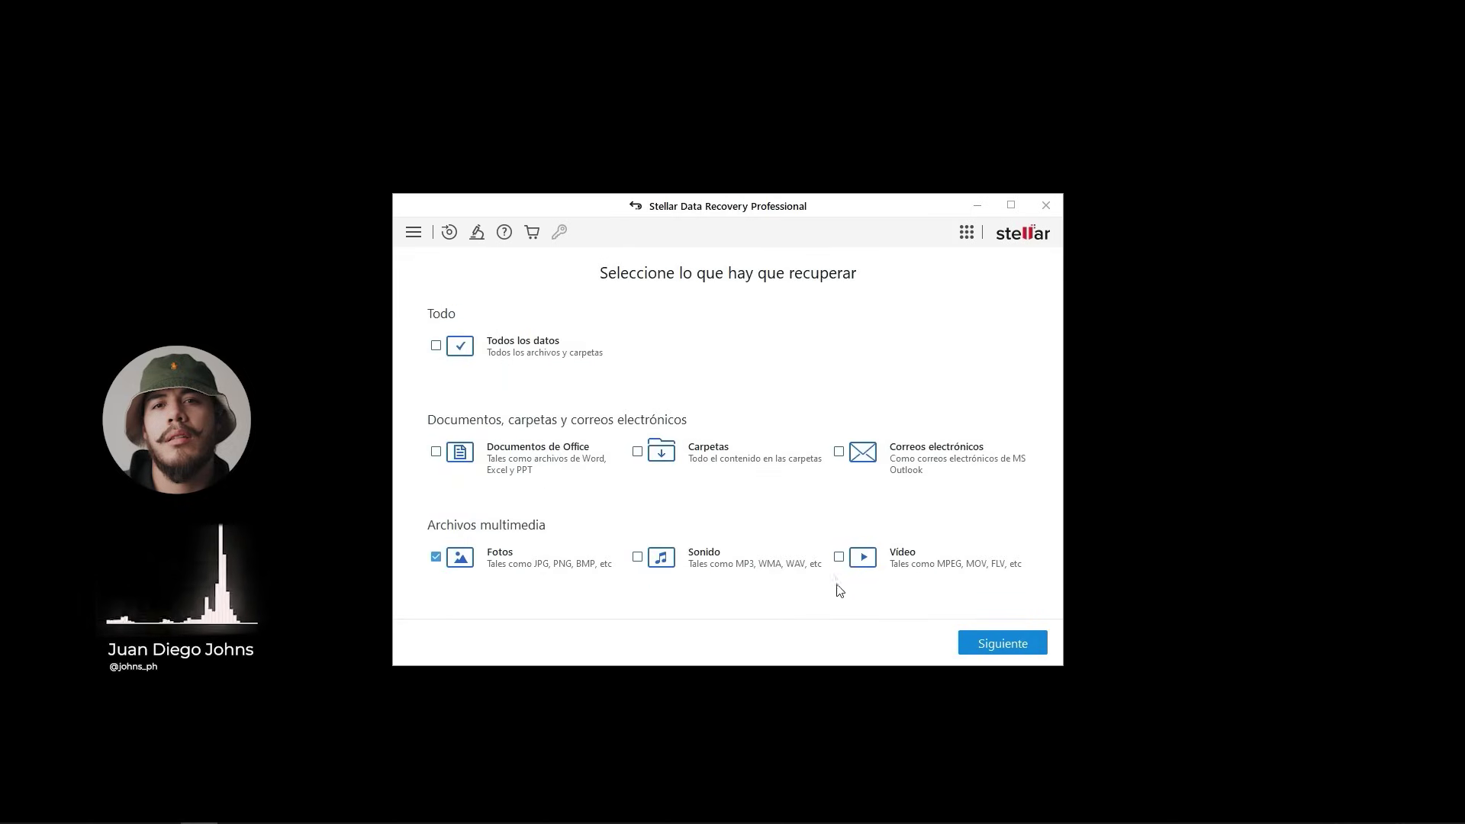
click(982, 641)
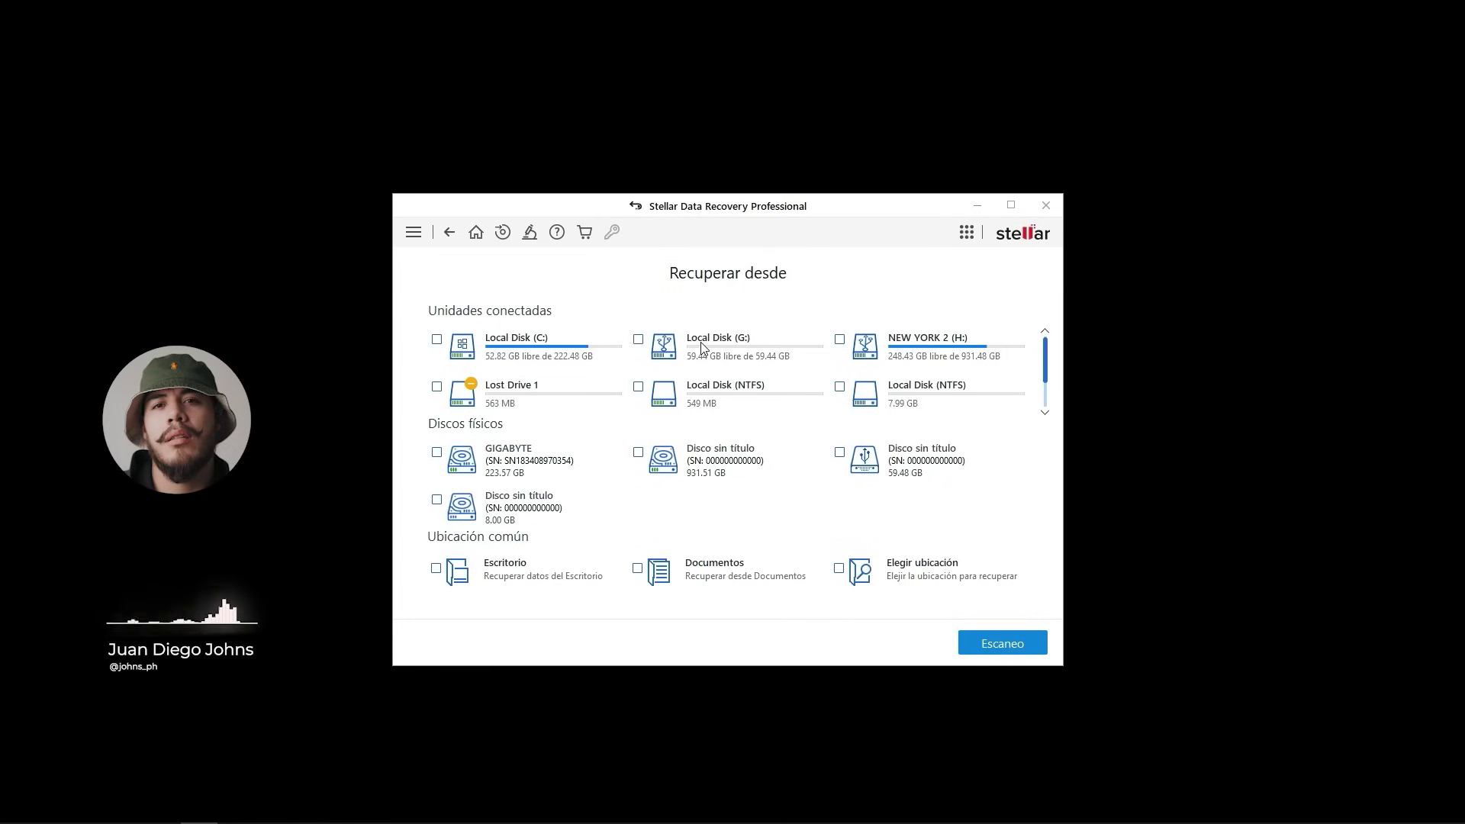
click(734, 345)
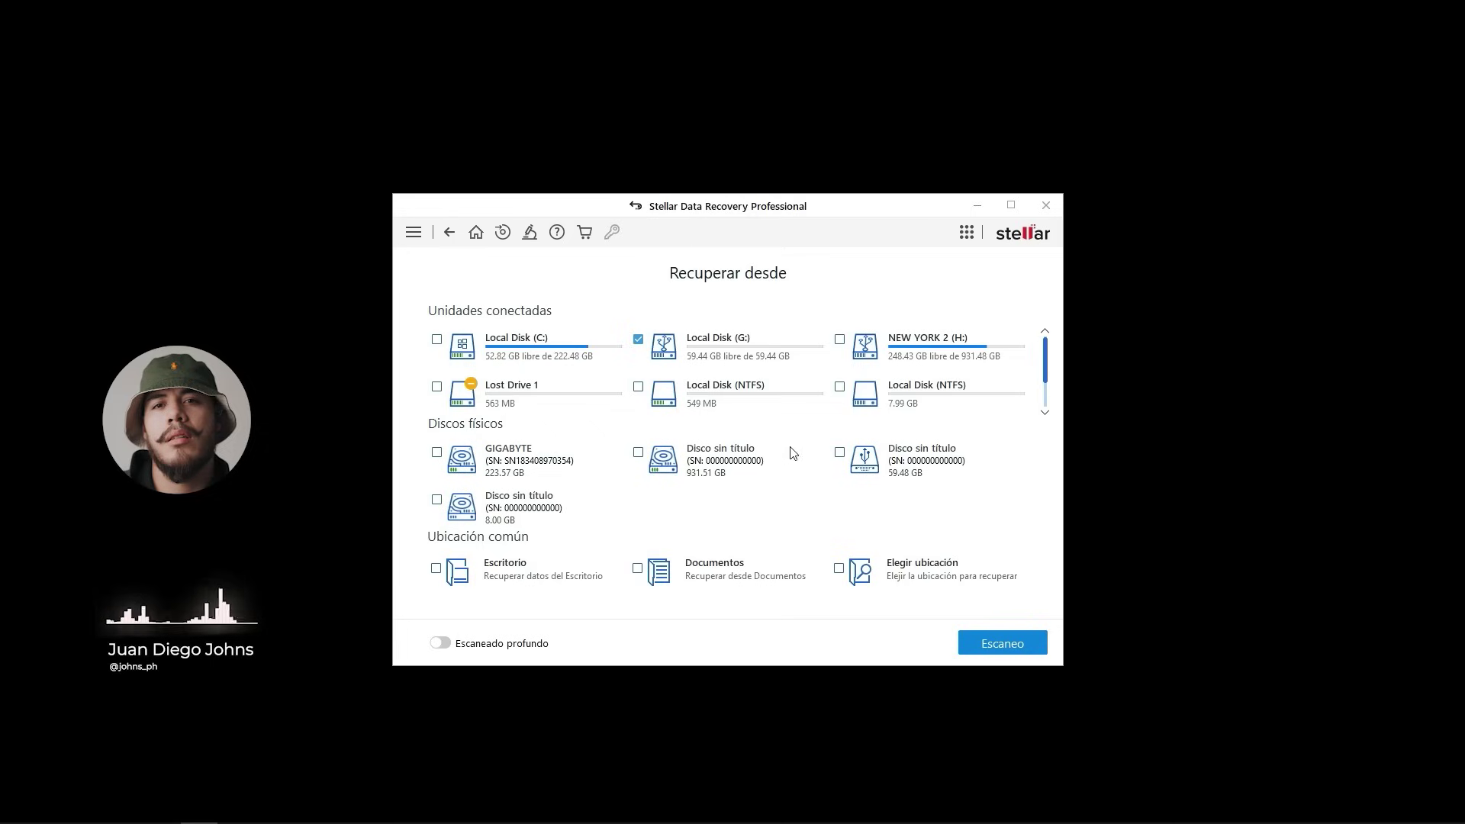
click(998, 644)
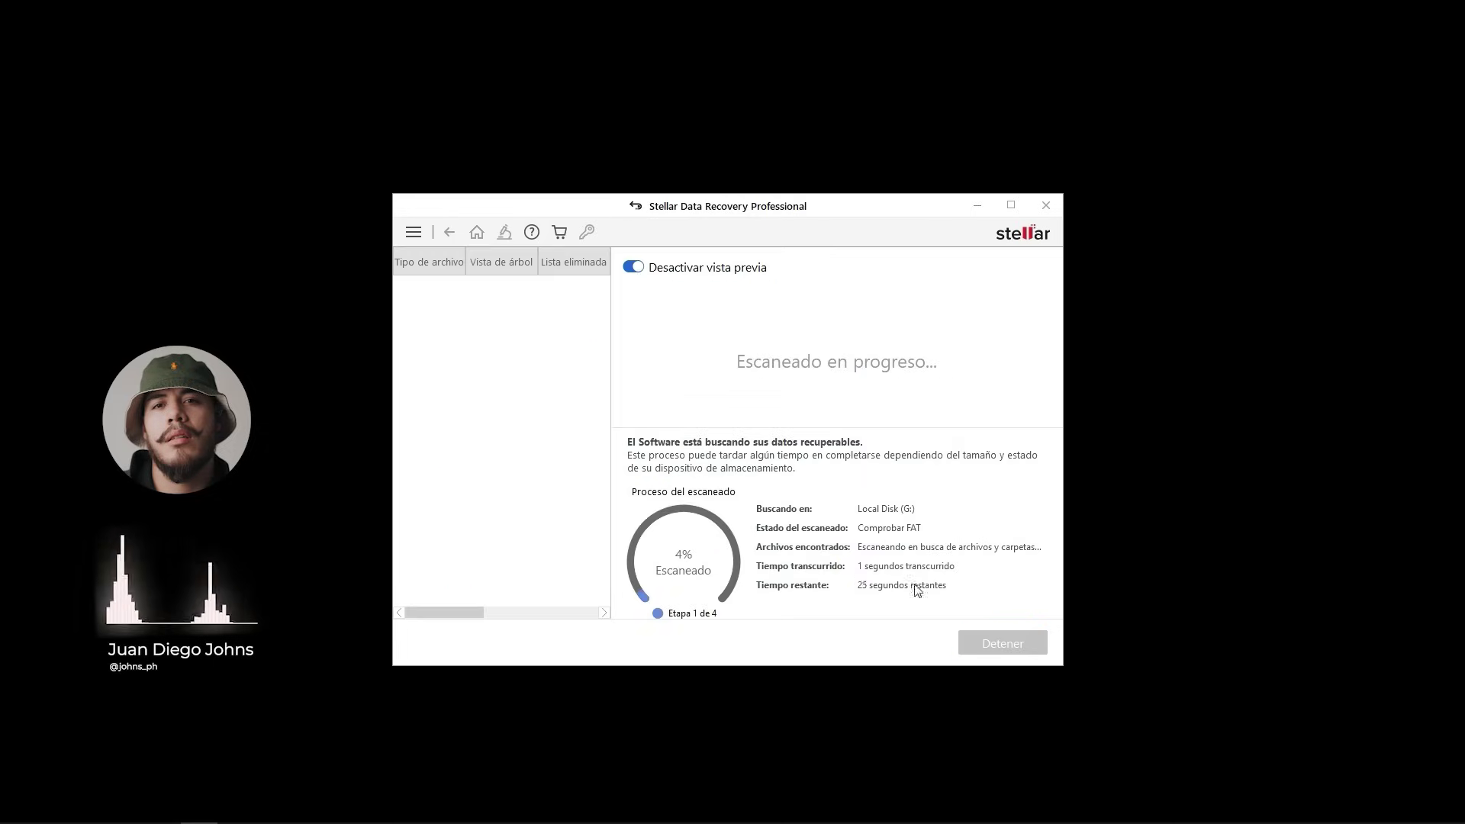
click(633, 269)
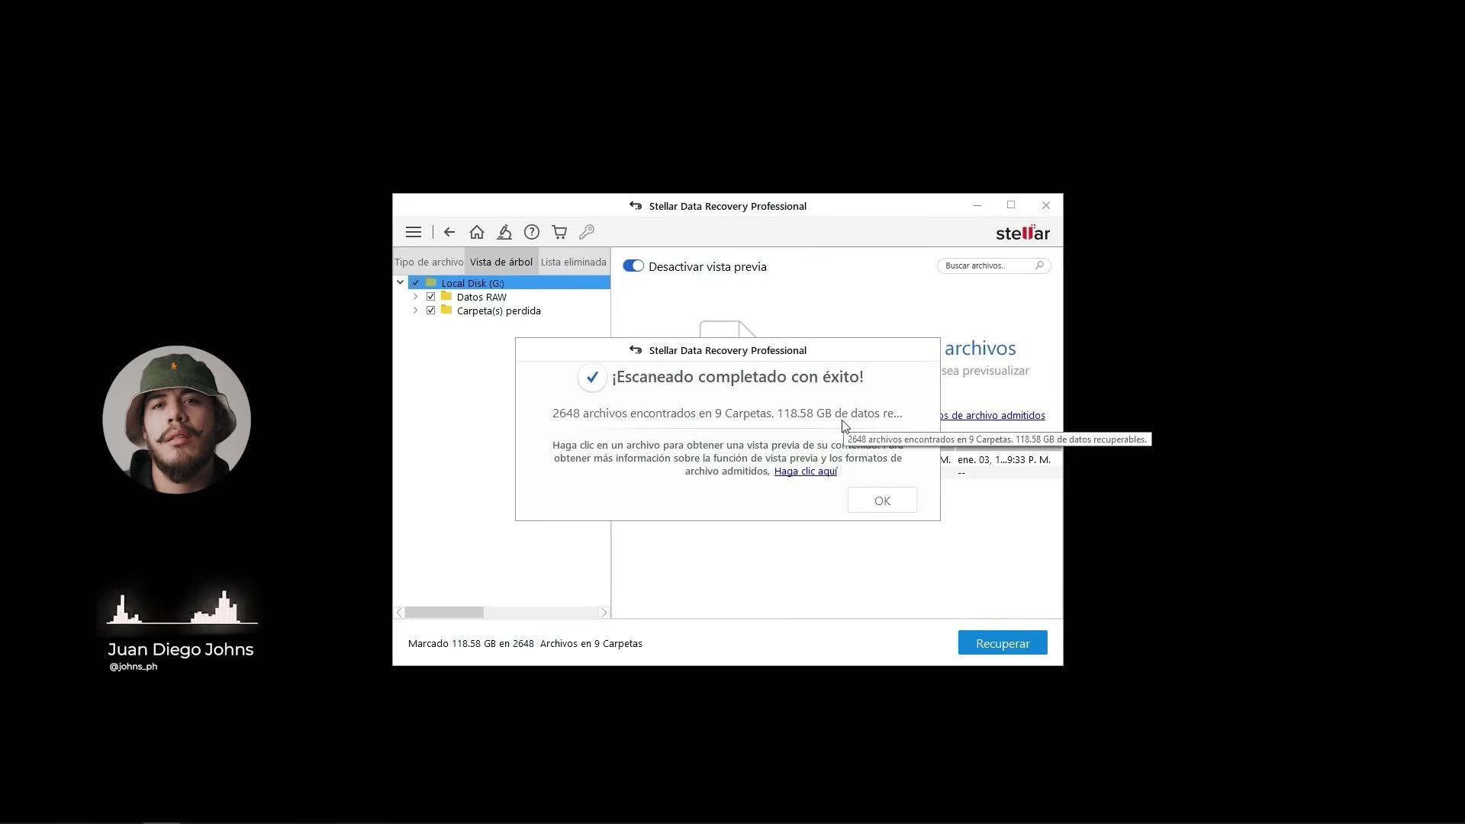
Dismiss the scan summary and open the 100MSDCF folder under Carpeta(s) perdida, Carpeta 3409 in the results
click(882, 504)
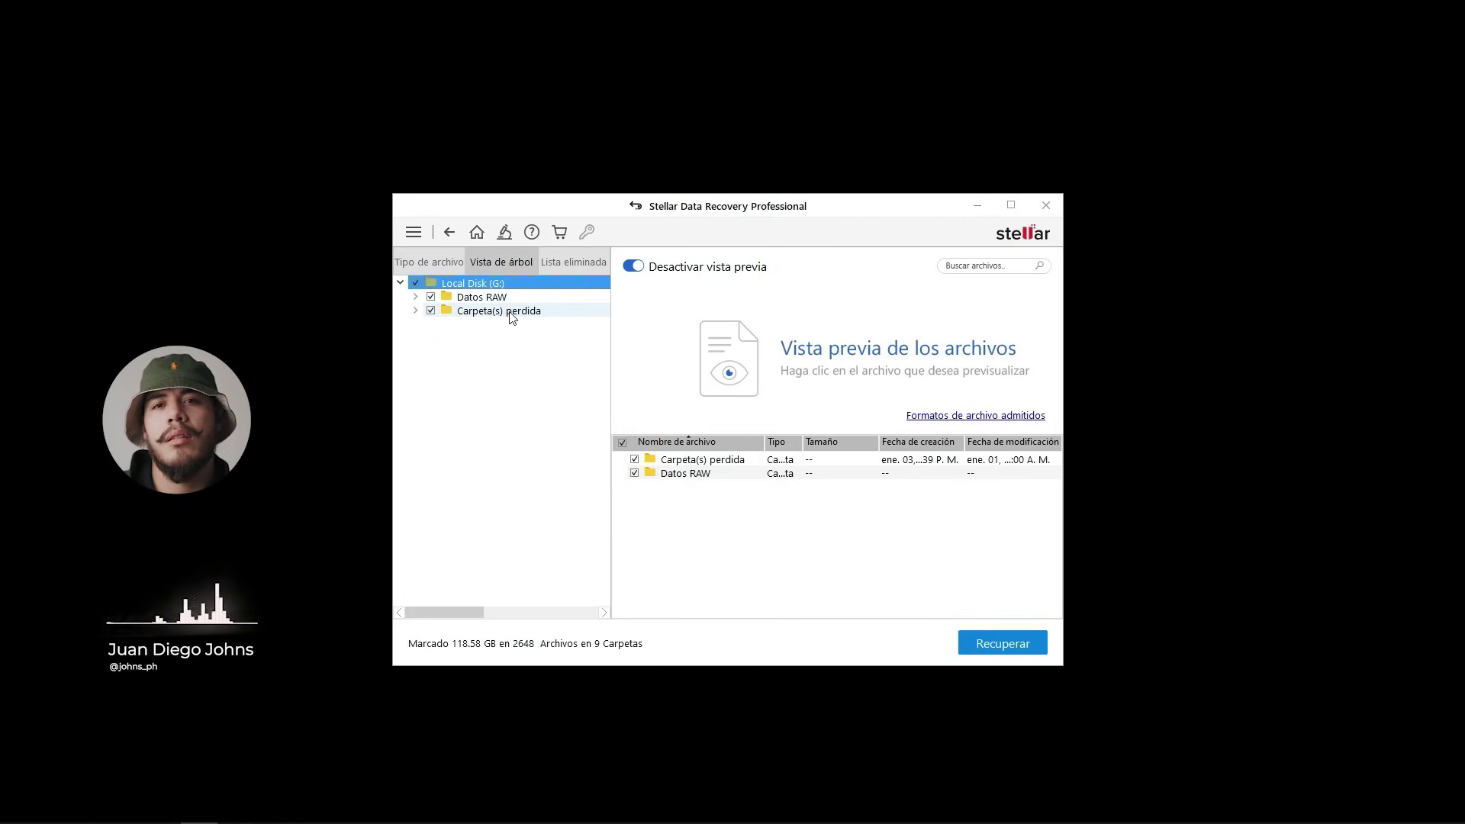
click(695, 463)
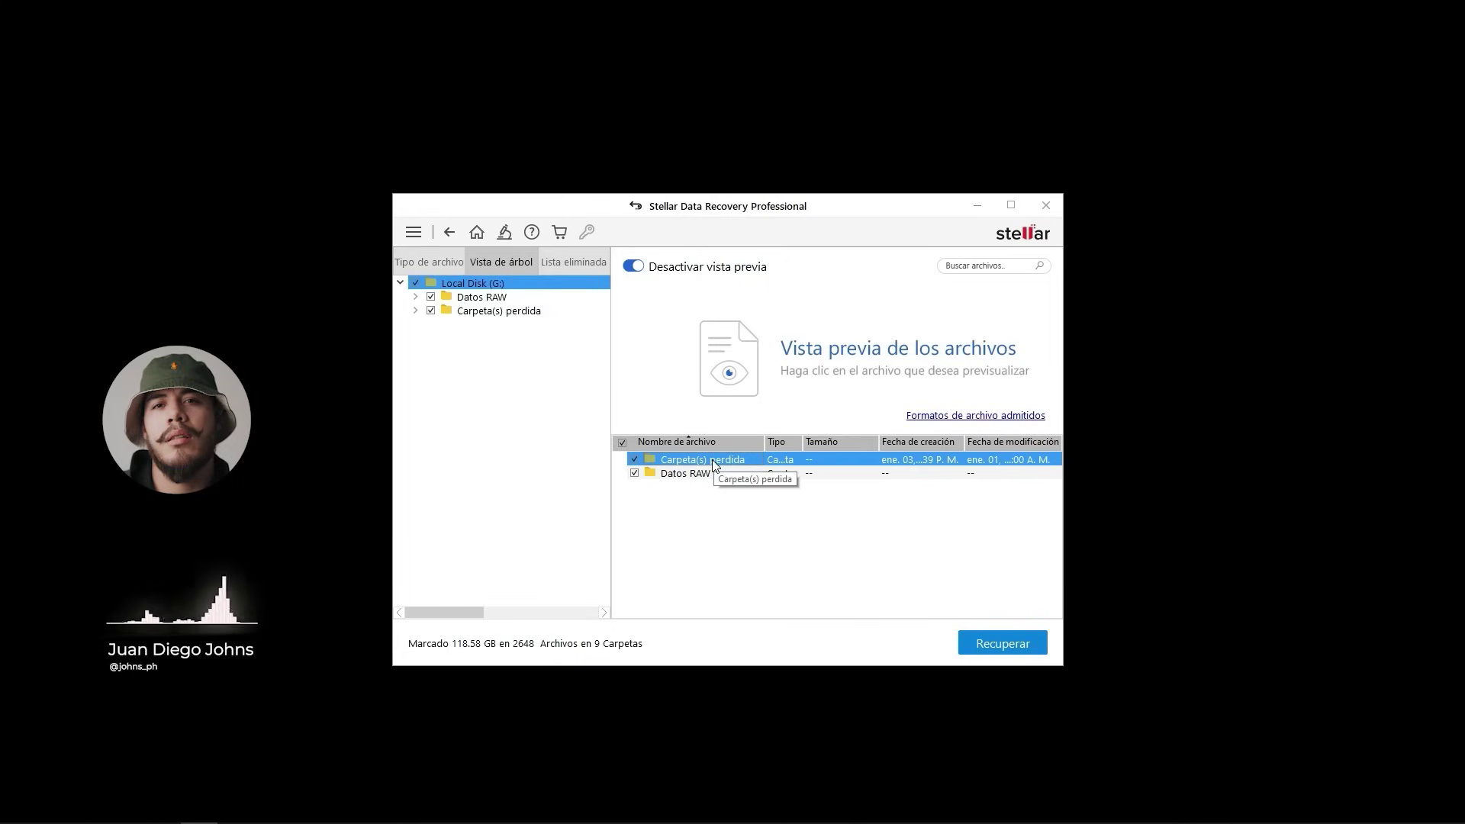
double_click(714, 461)
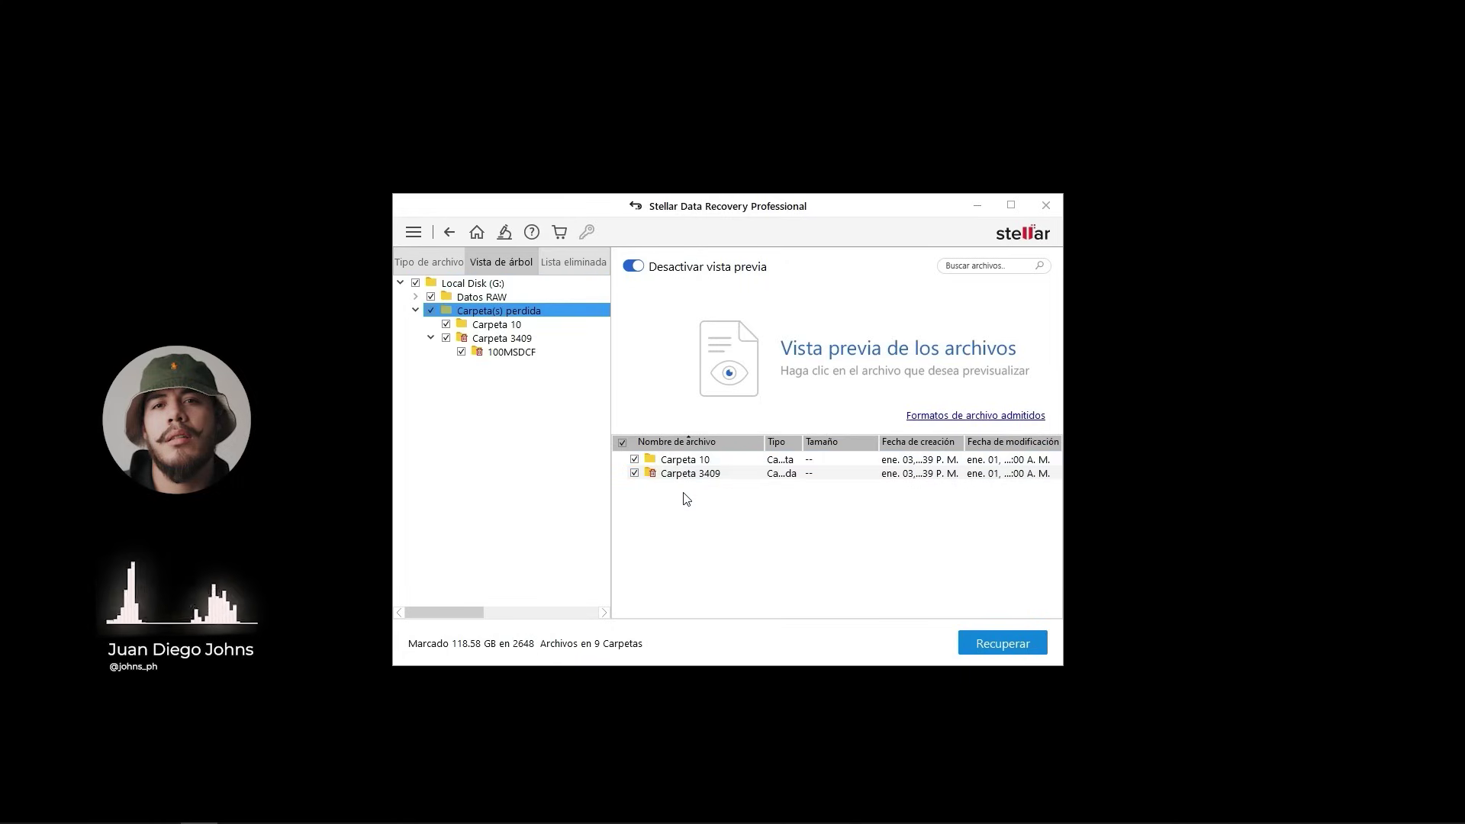
double_click(689, 474)
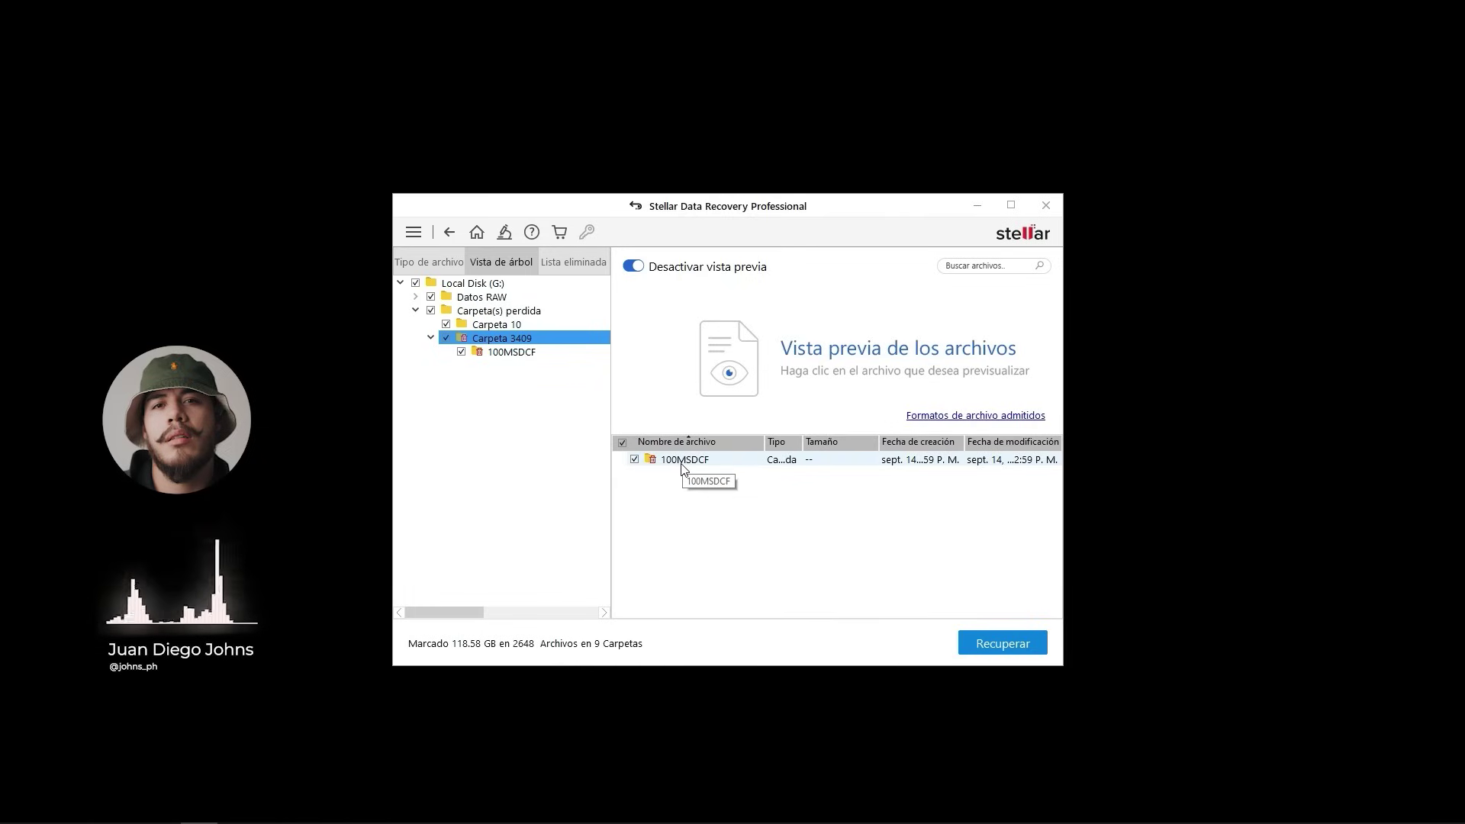
double_click(680, 462)
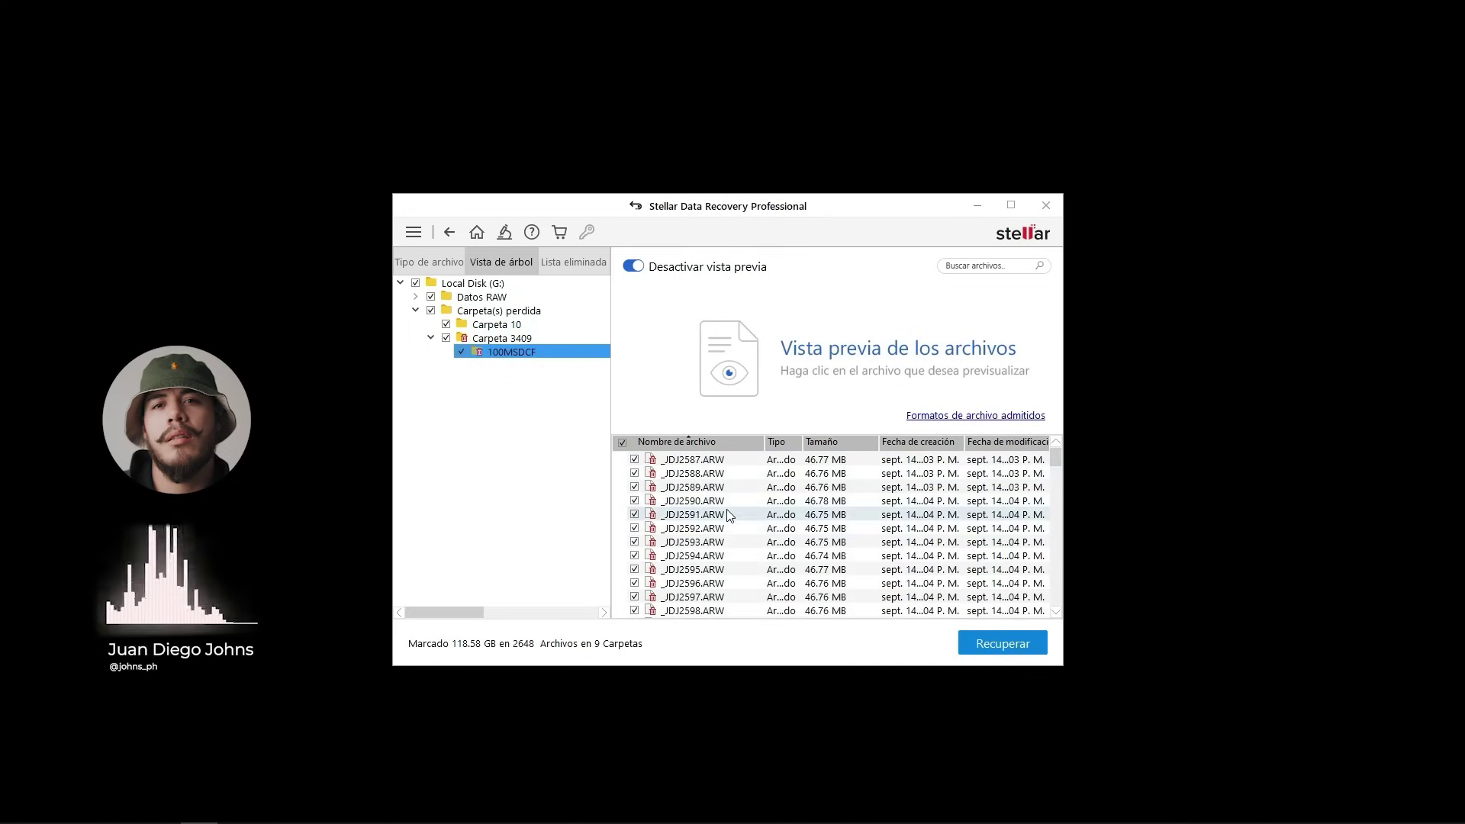
Preview several of the found ARW photos throughout the 100MSDCF folder, including _JDJ2578, _JDJ2588 and _JDJ2660
scroll(754, 574, up, 5)
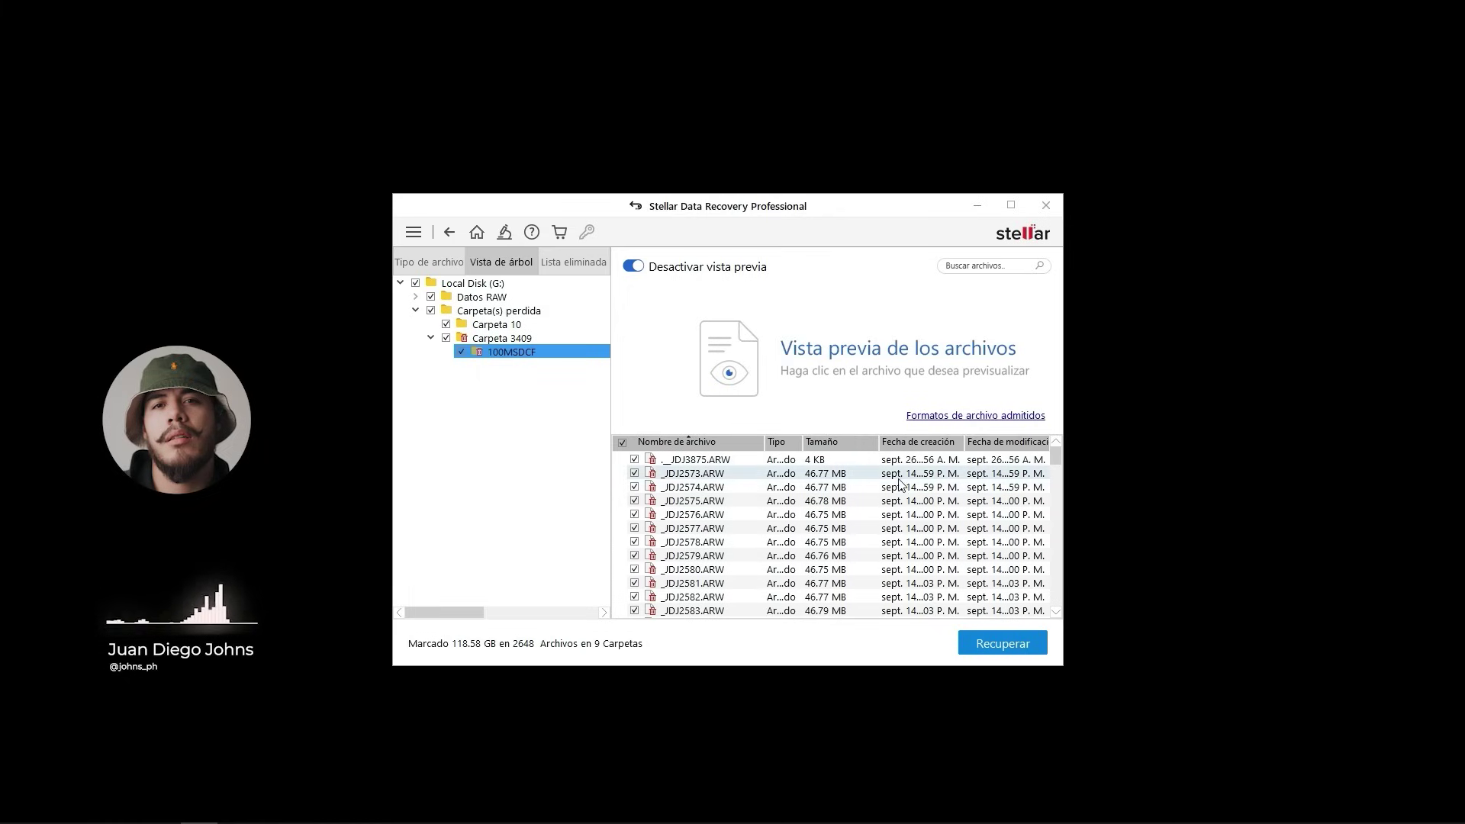
click(696, 516)
click(694, 541)
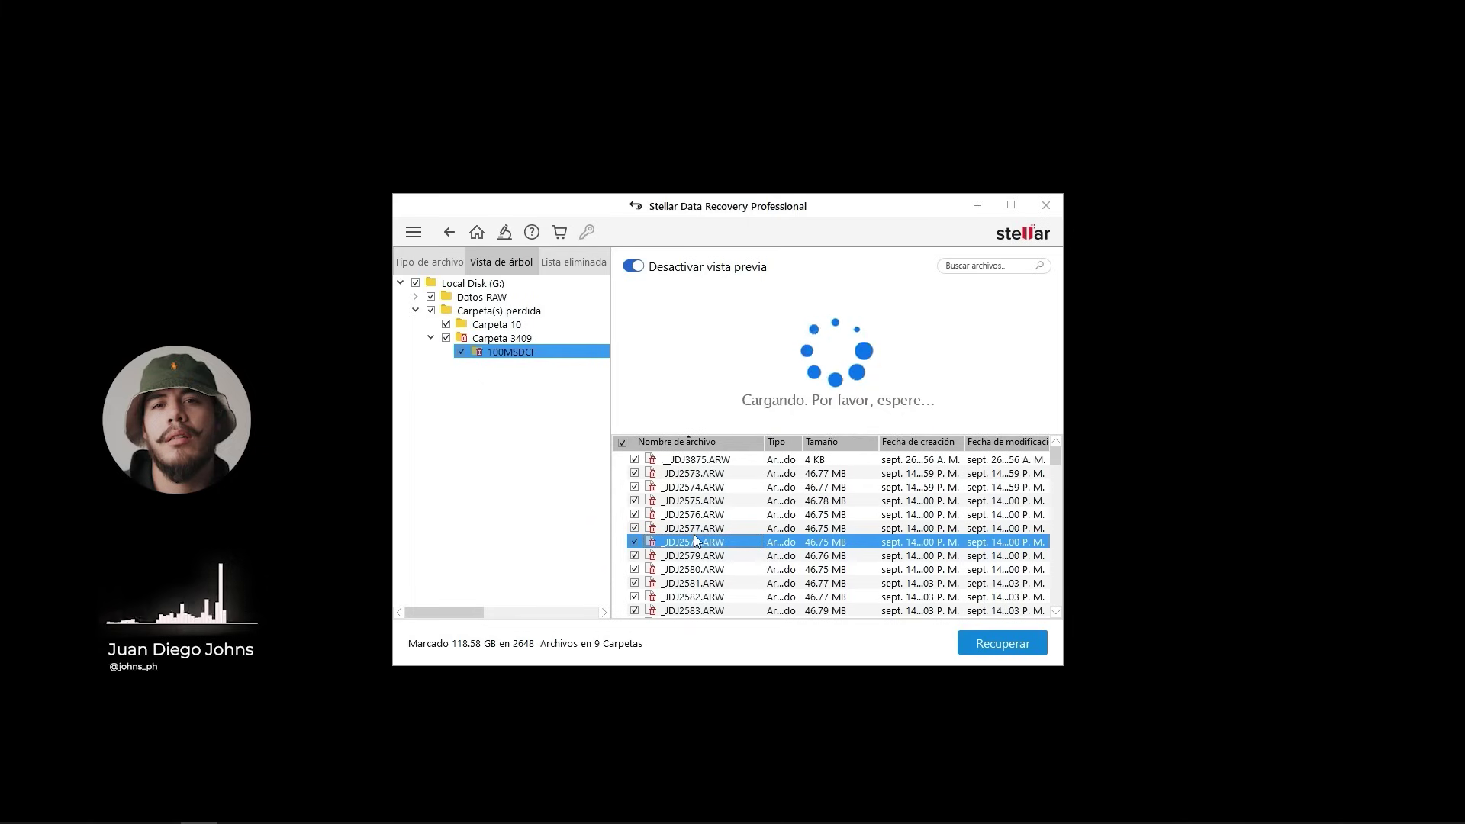
scroll(691, 549, down, 3)
click(688, 557)
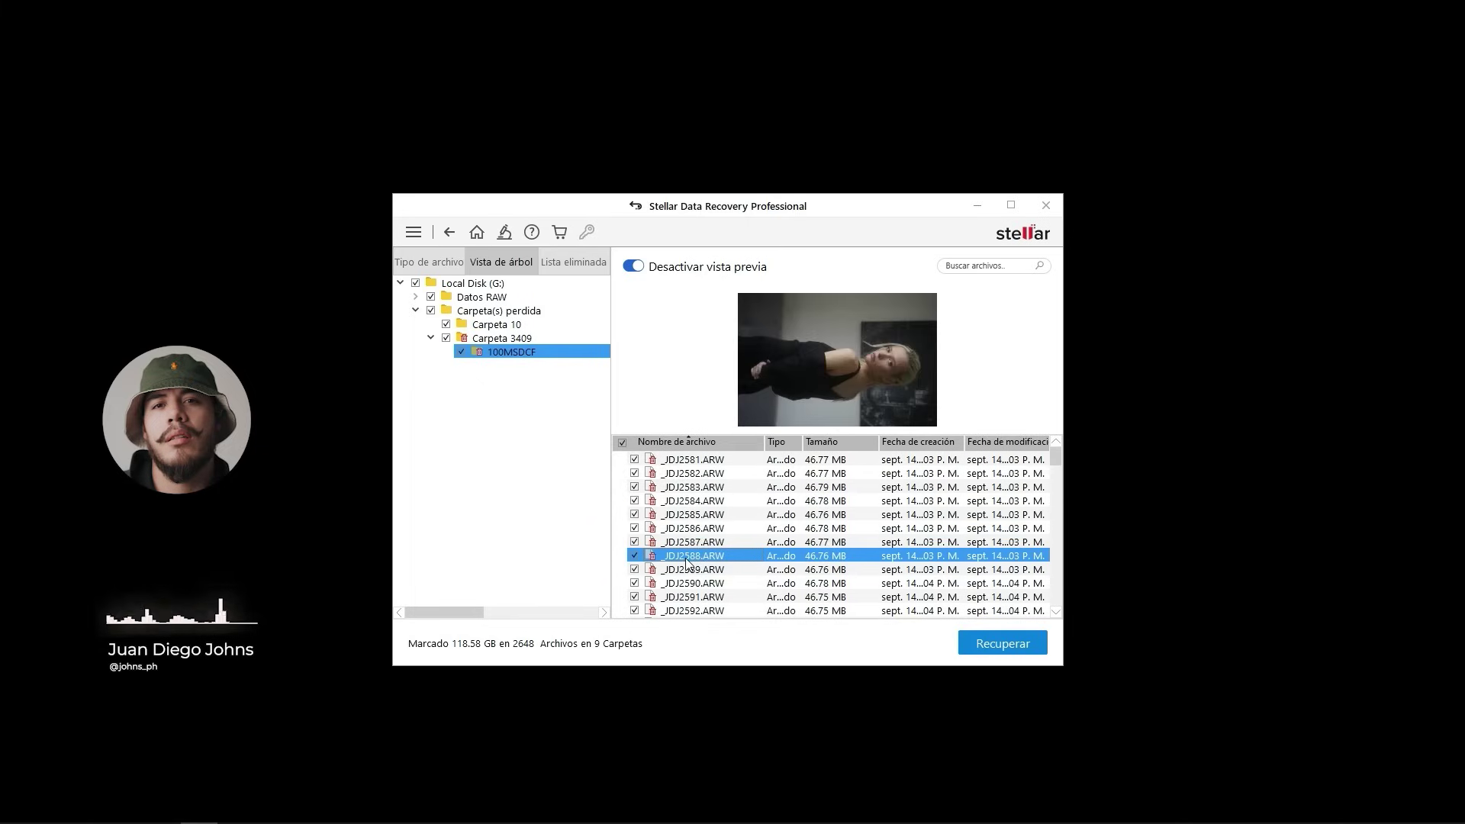
scroll(687, 561, down, 8)
click(686, 557)
scroll(687, 557, down, 3)
click(685, 543)
scroll(683, 555, down, 12)
click(683, 555)
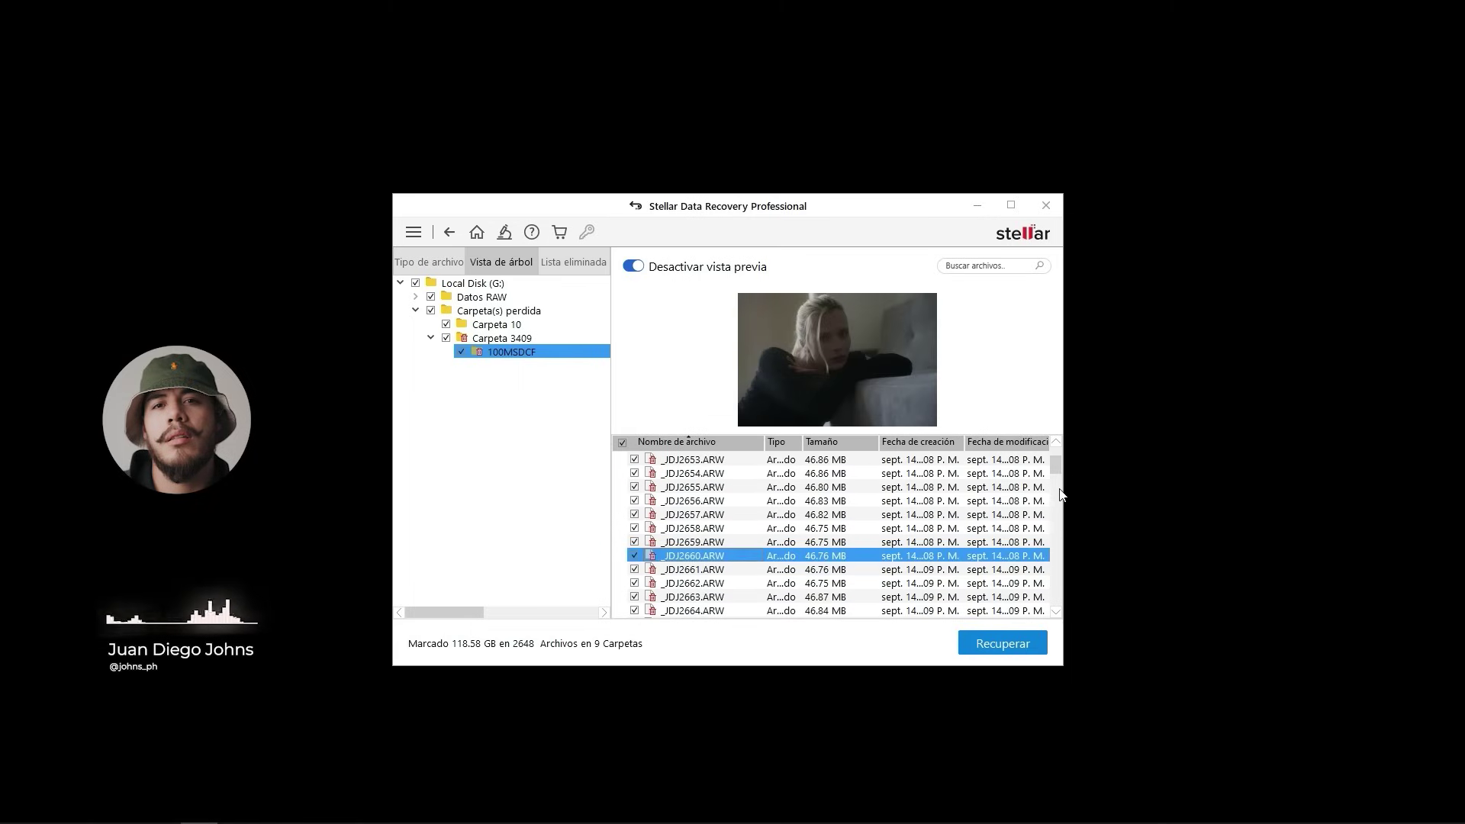
Preview several ARW photos near the end of the 100MSDCF folder, including _JDJ3873 and _JDJ3810
drag(1057, 469, 1057, 607)
click(686, 583)
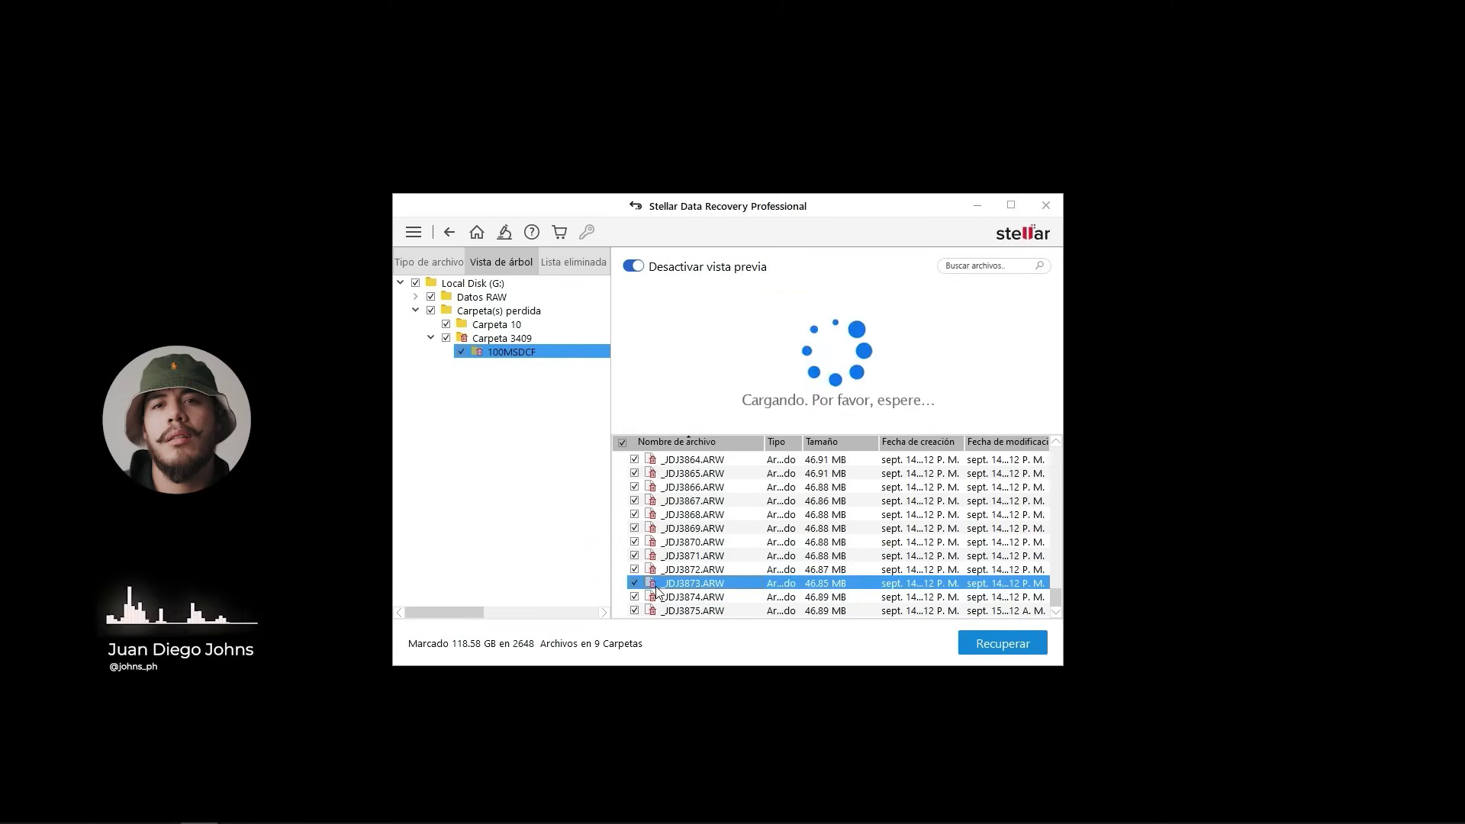
click(676, 557)
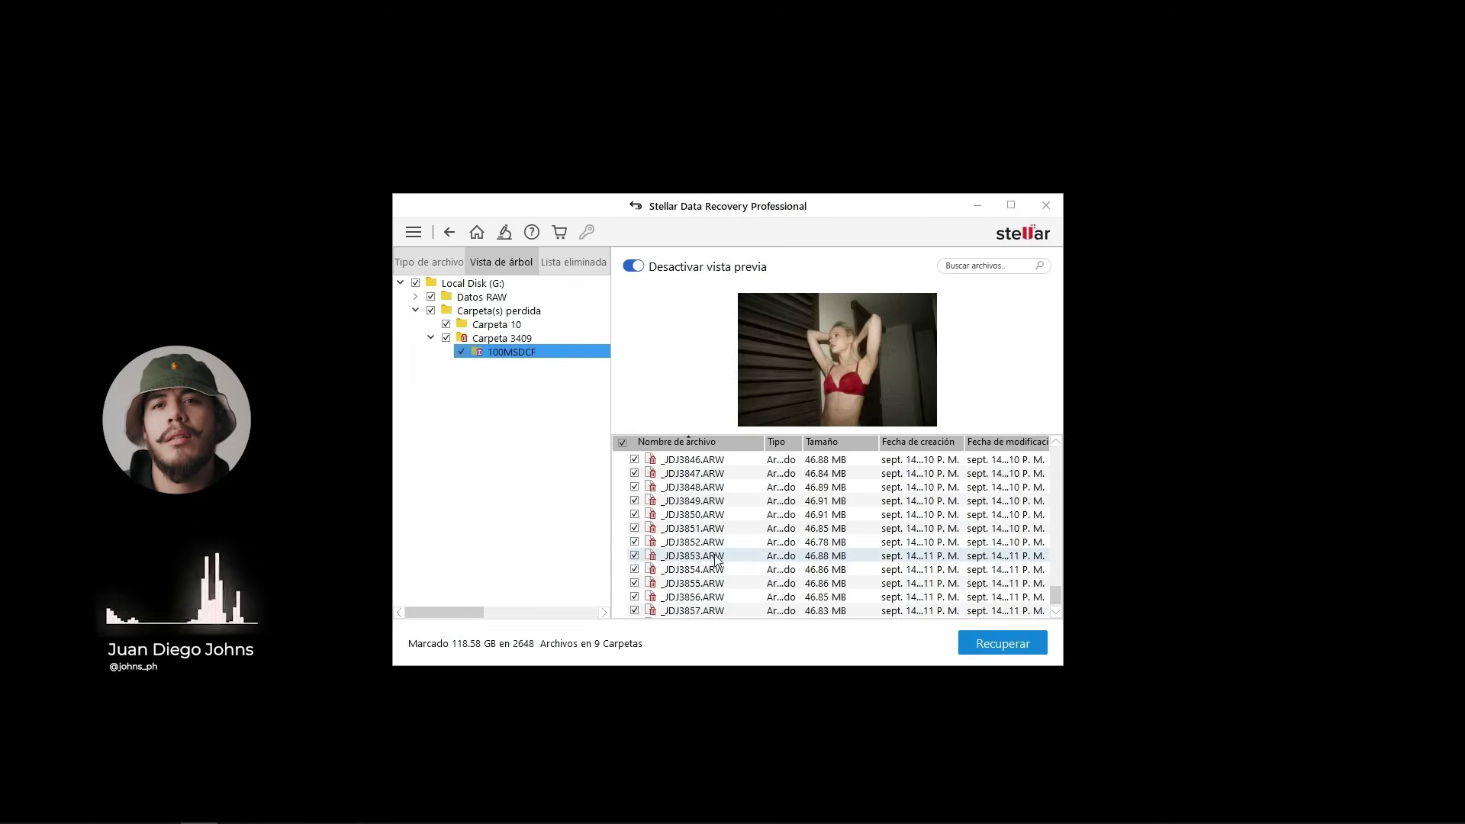
scroll(687, 546, up, 8)
scroll(696, 534, up, 5)
click(713, 500)
scroll(763, 519, up, 6)
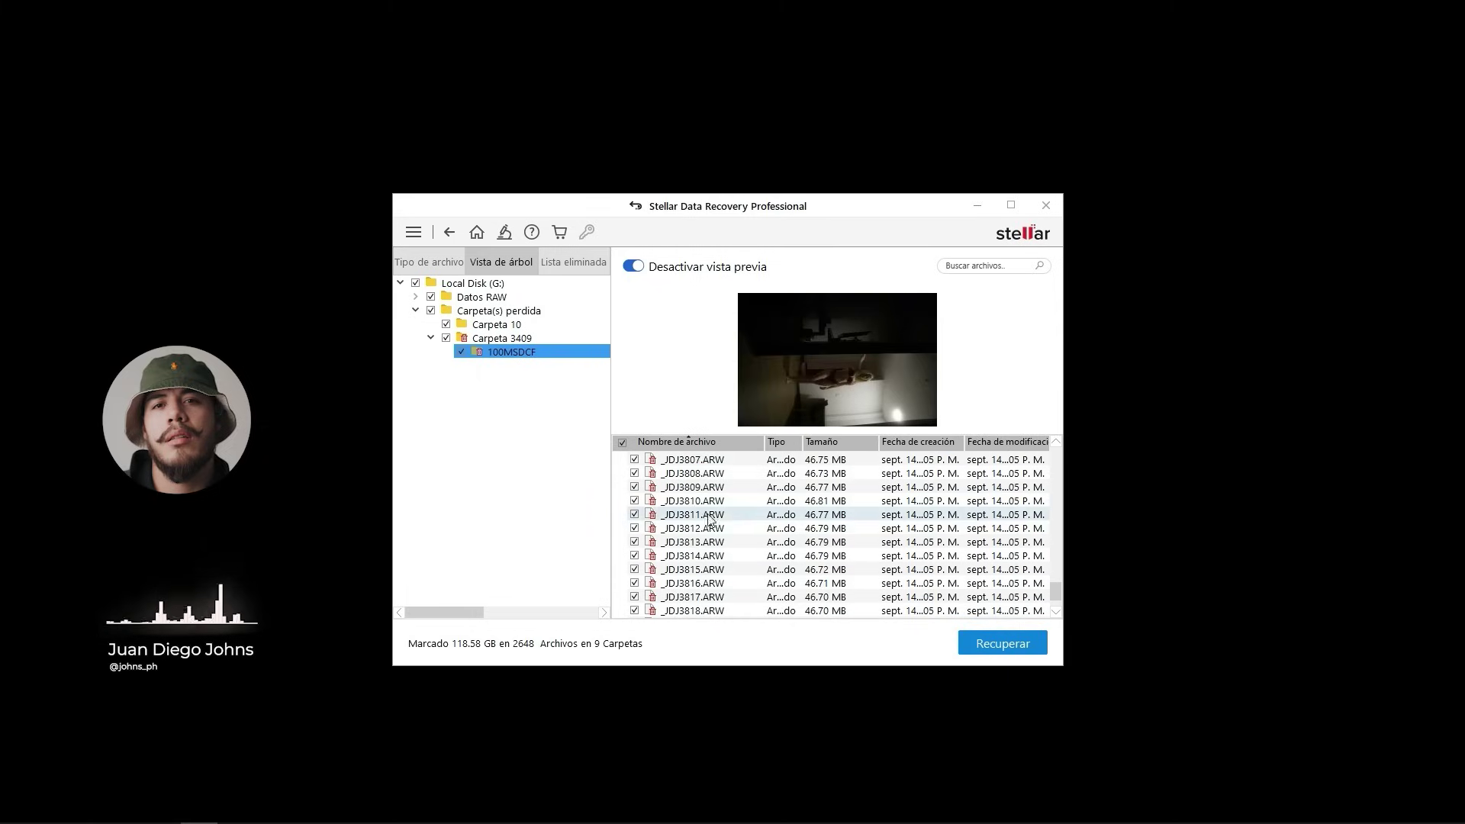
click(877, 500)
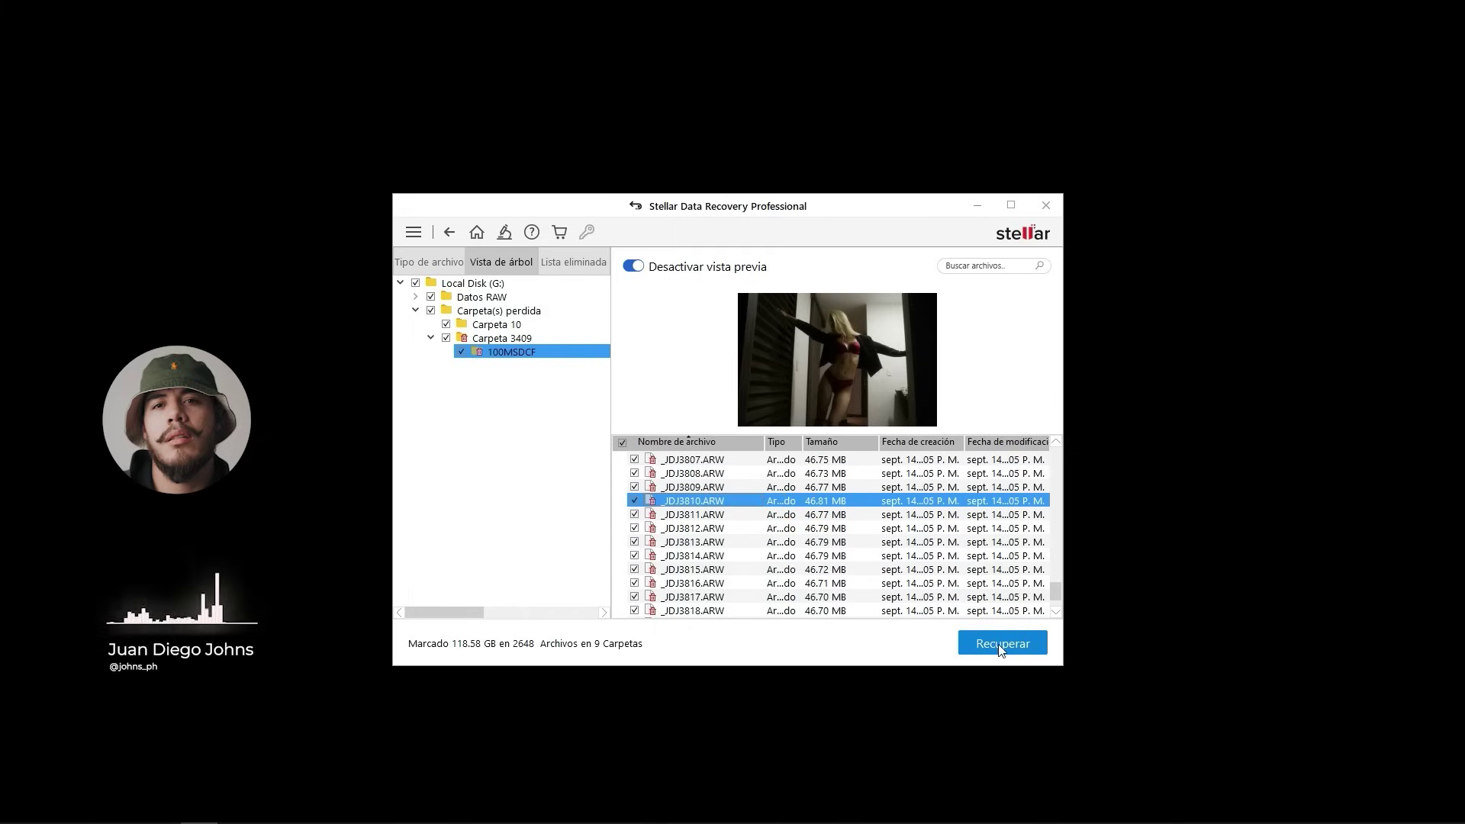
Open the Carpeta 10 folder in the scan results and preview C2510T01.JPG and C2532T01.JPG
click(488, 328)
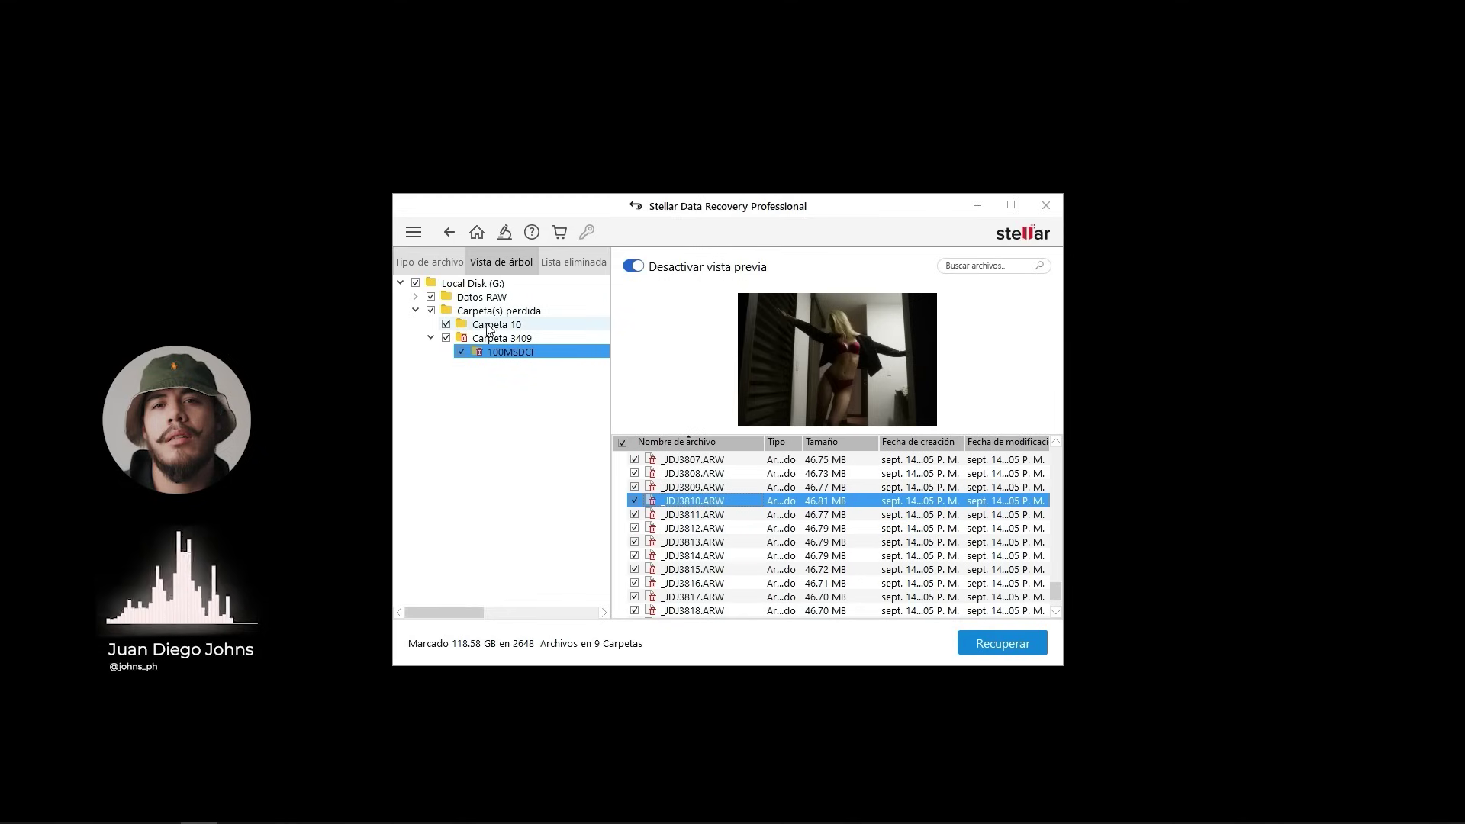
click(684, 510)
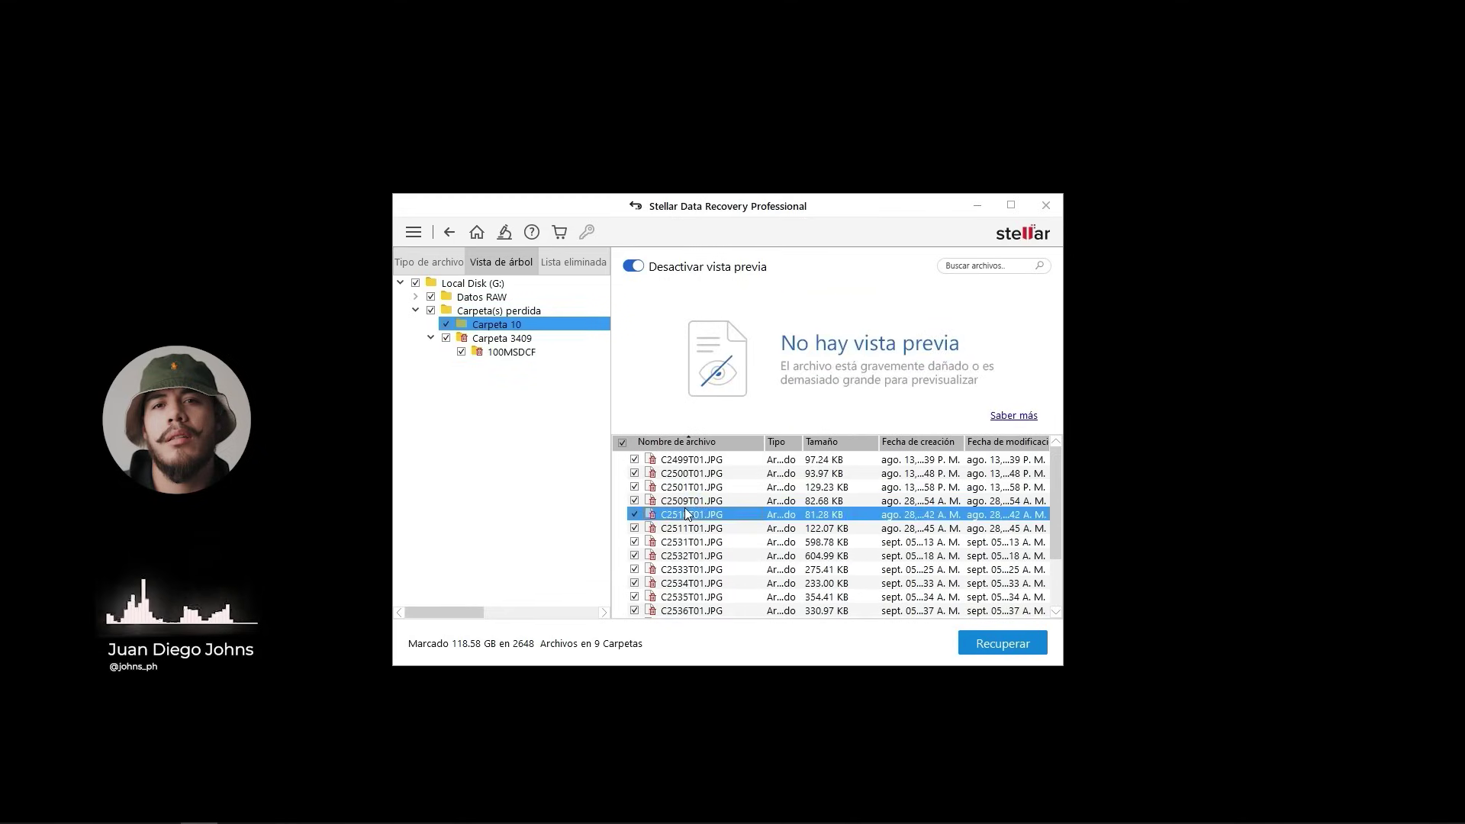
click(692, 557)
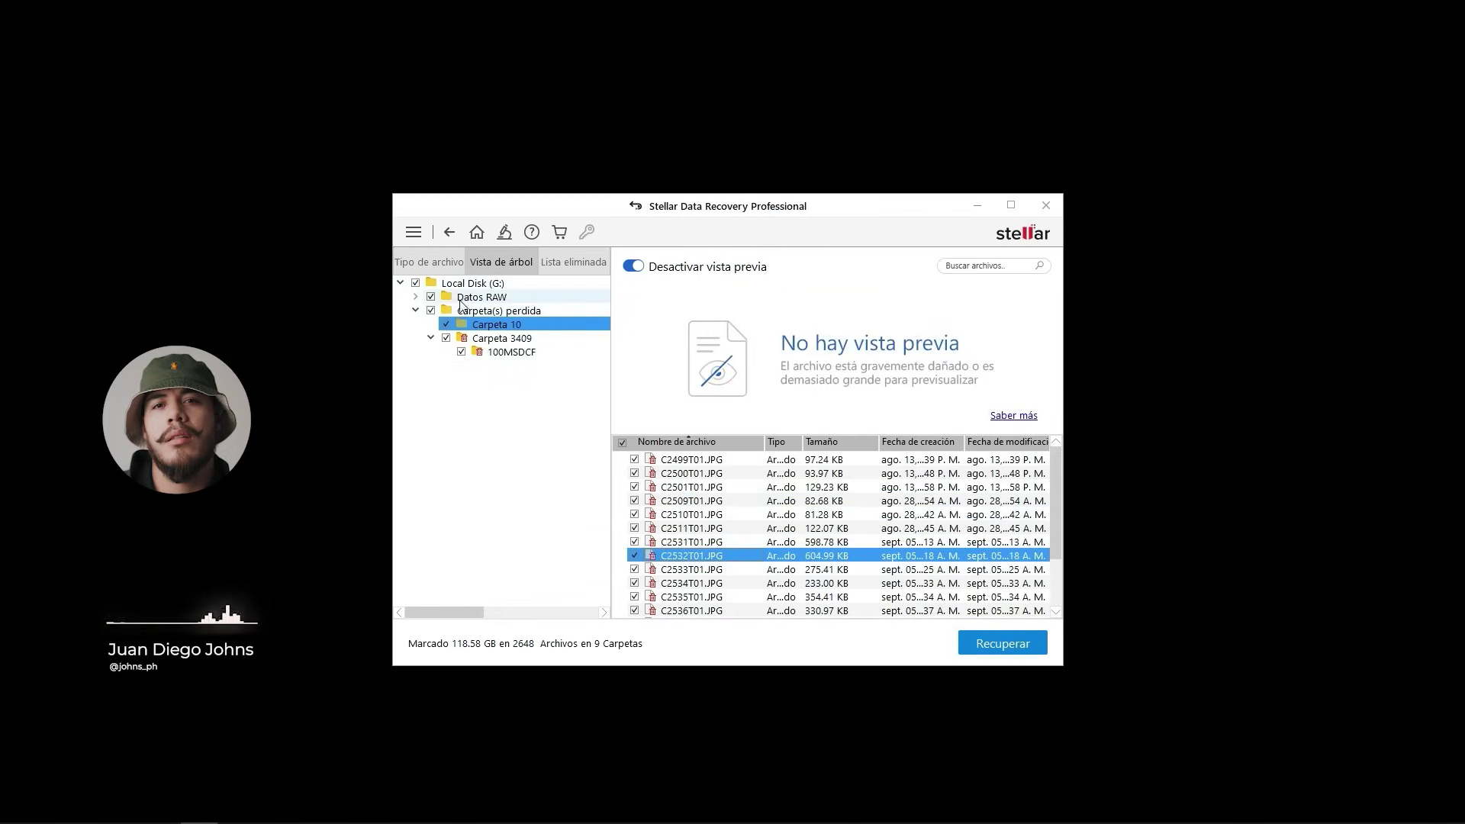
Open the ARW folder under Datos RAW and preview several of its SONY ILC photos, including those ending in 4576, 4176, 7216 and 9152
click(465, 299)
double_click(671, 459)
click(671, 473)
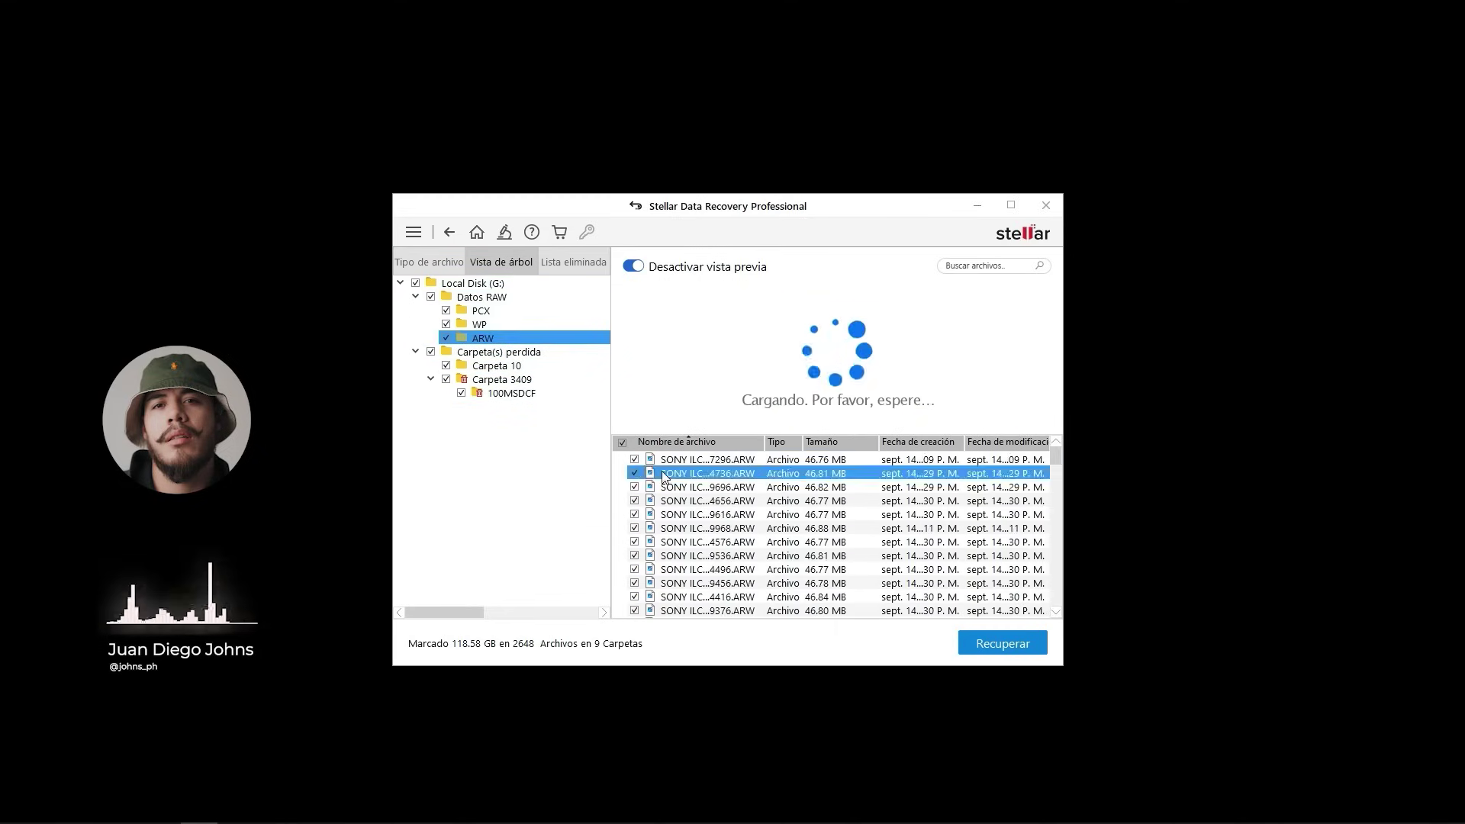
click(695, 542)
click(686, 583)
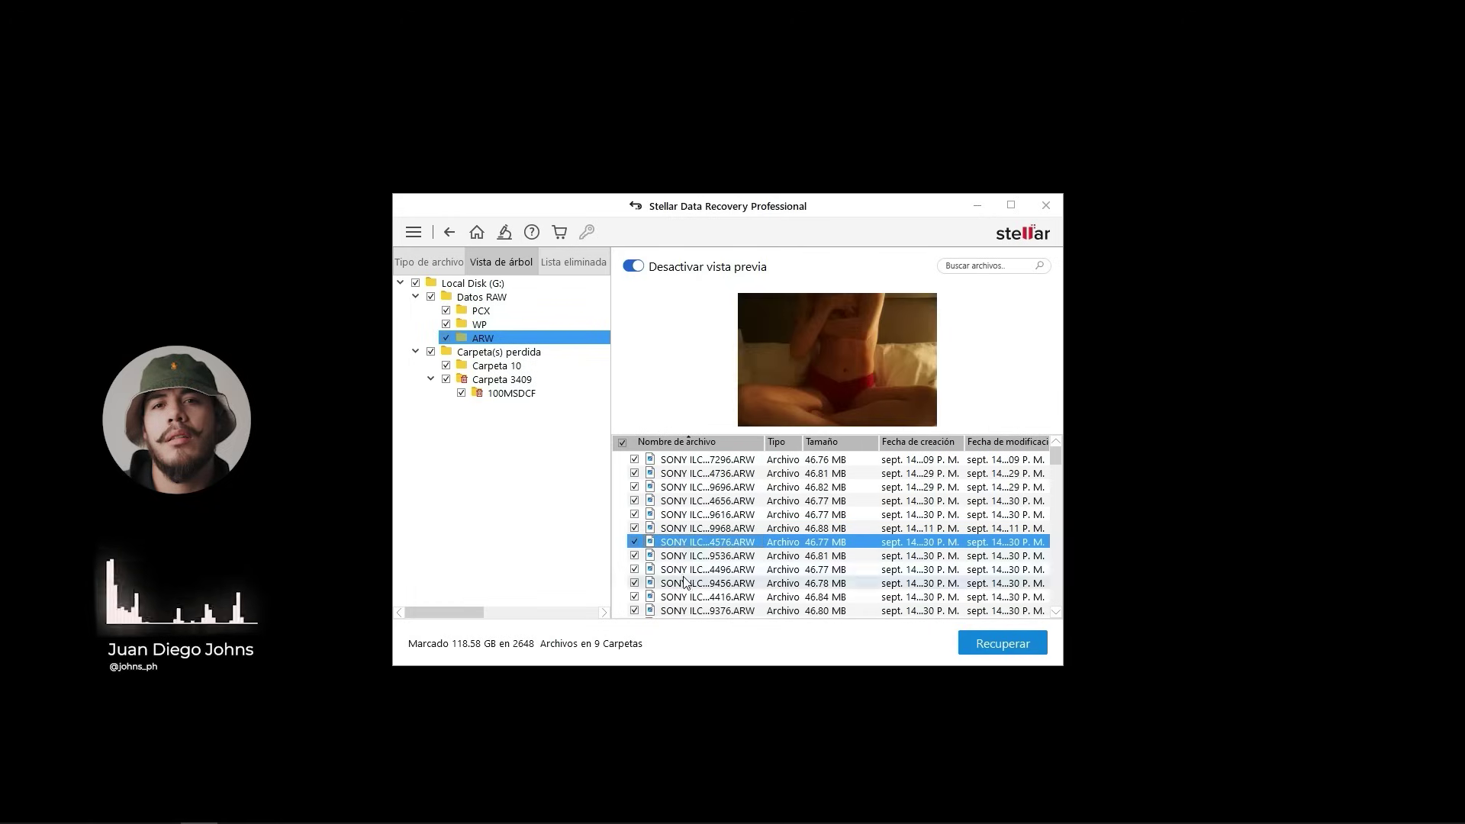
scroll(686, 583, down, 3)
click(689, 569)
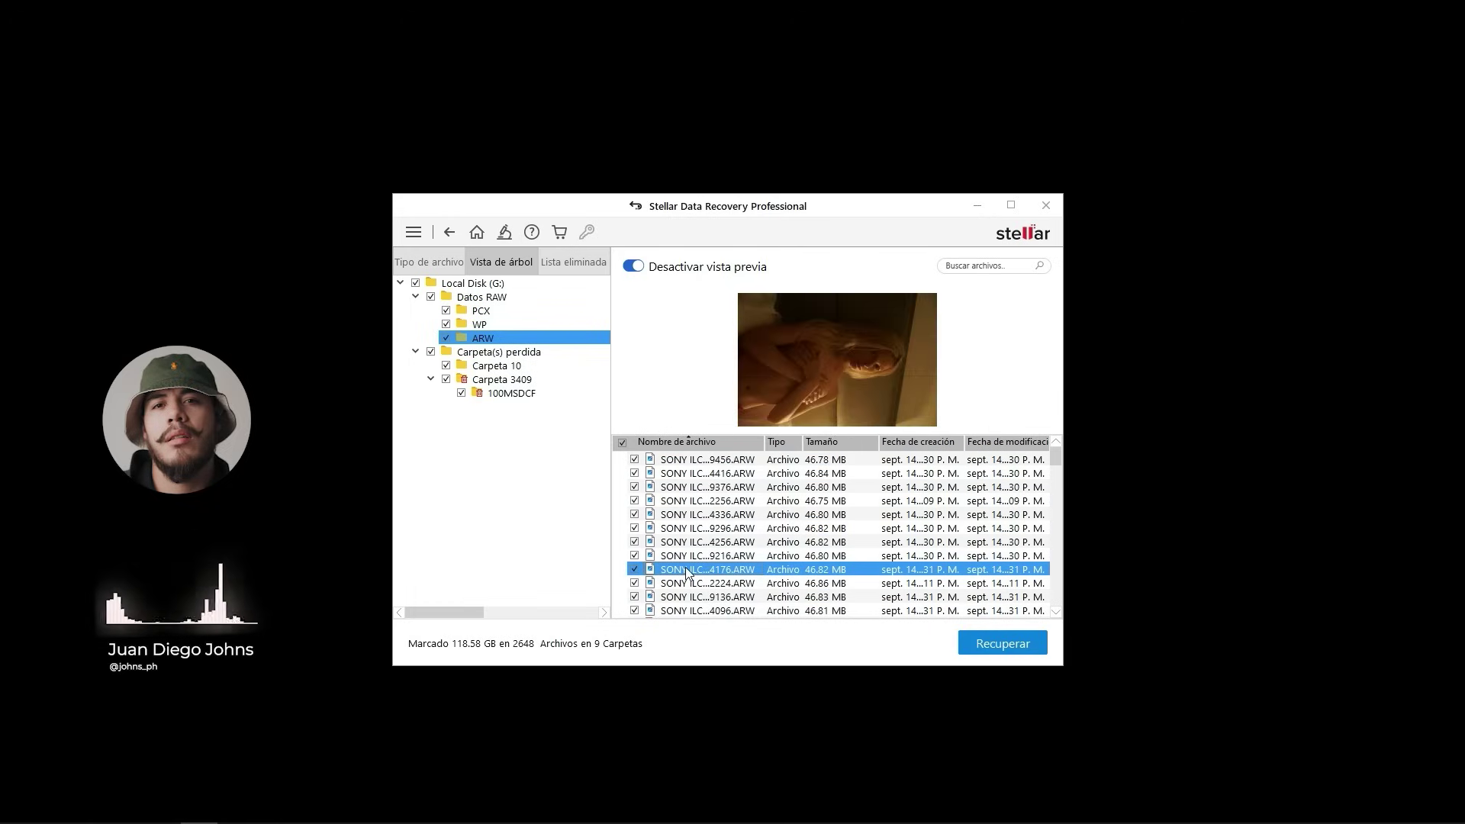
scroll(686, 554, down, 3)
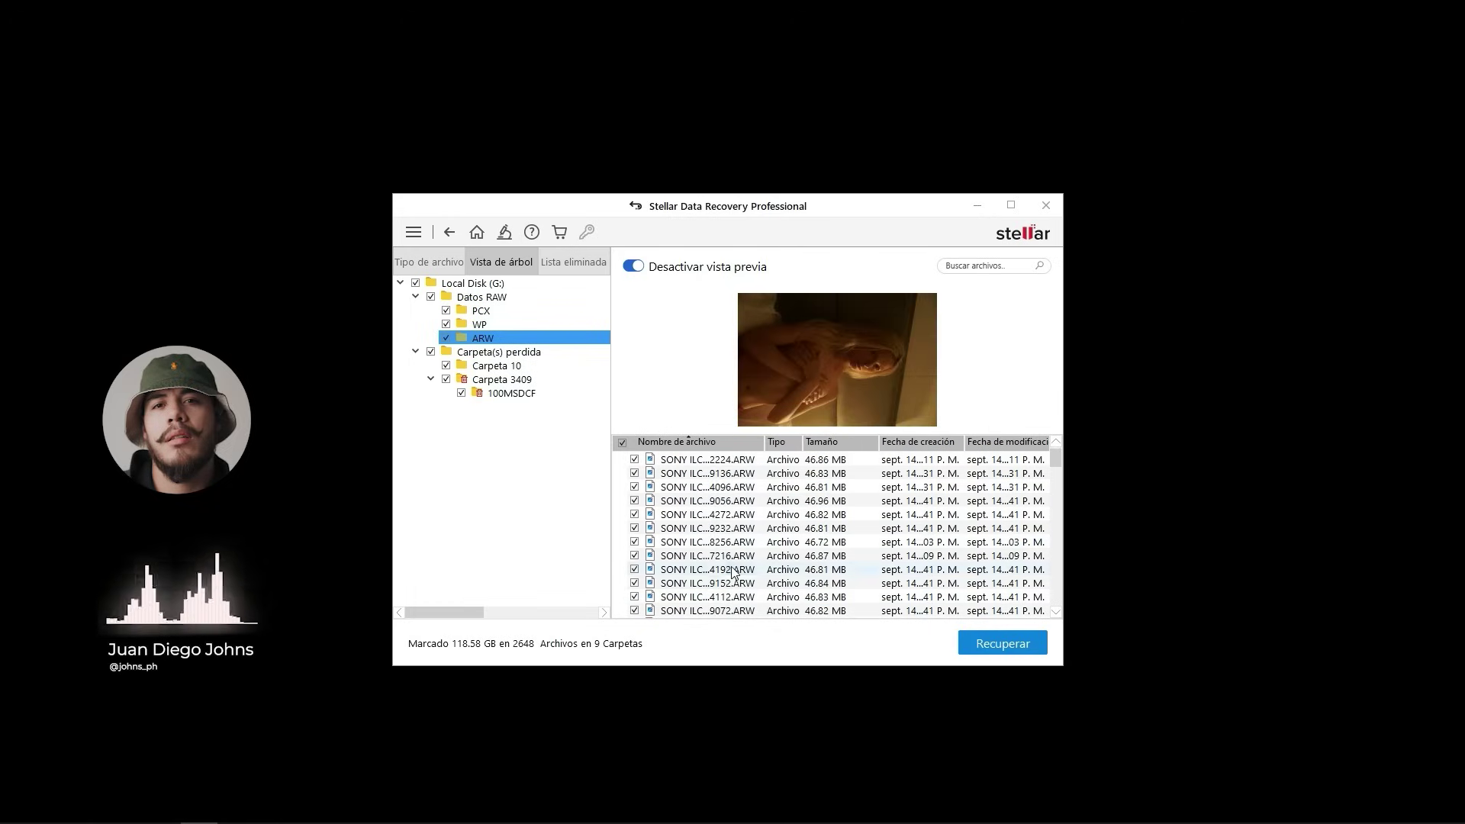
click(683, 555)
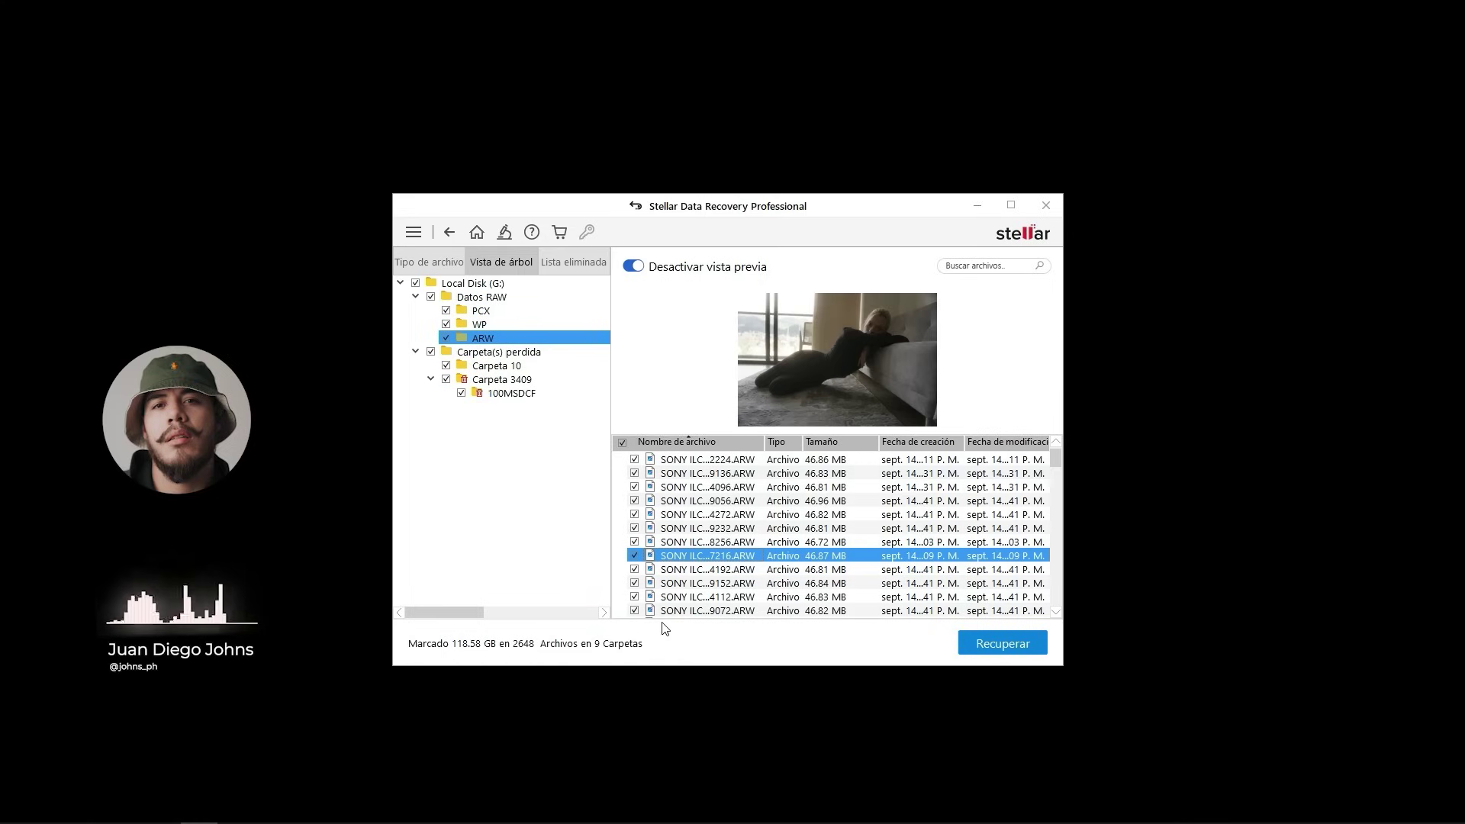
click(679, 583)
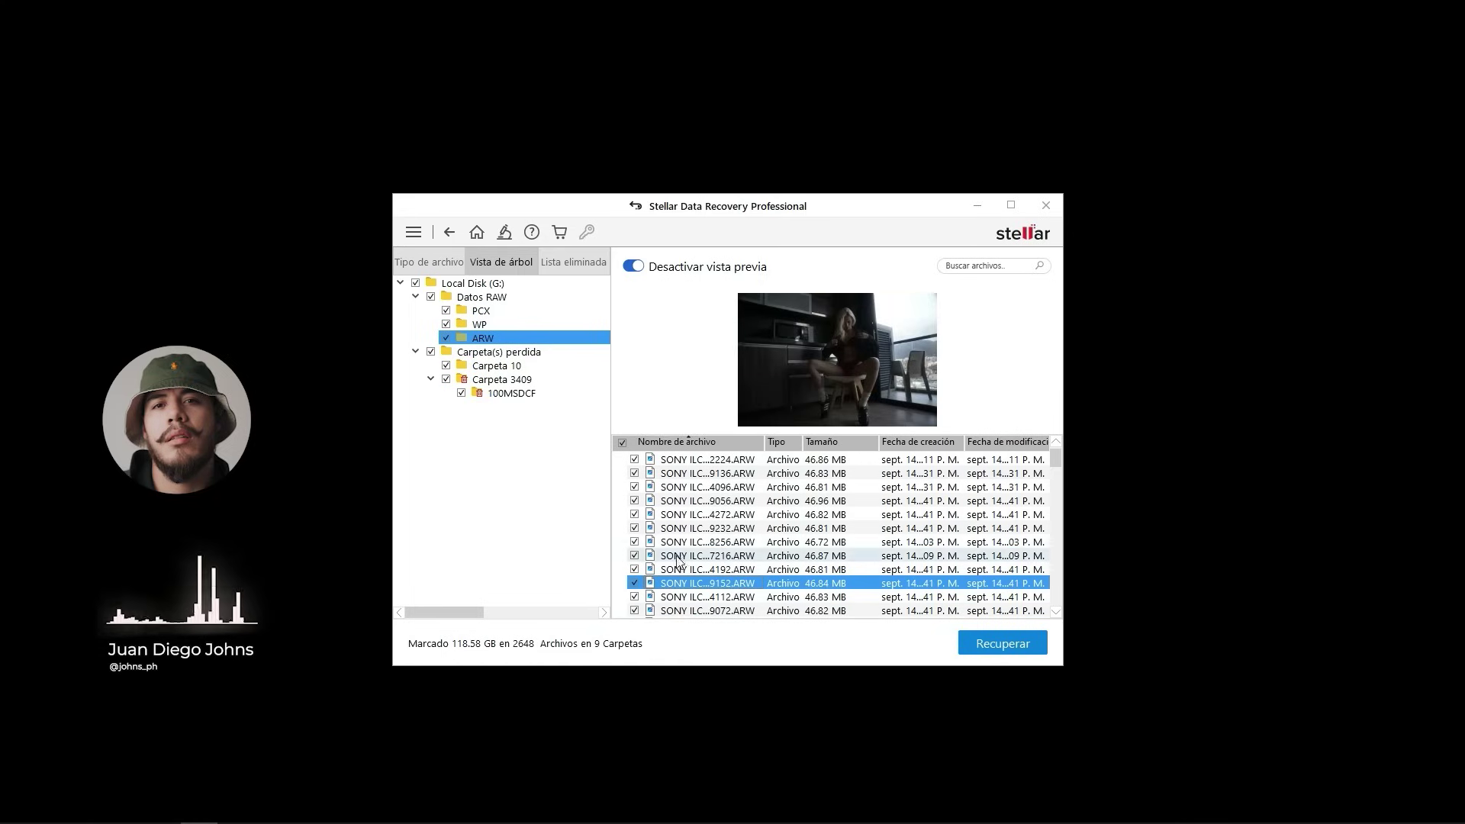
click(698, 599)
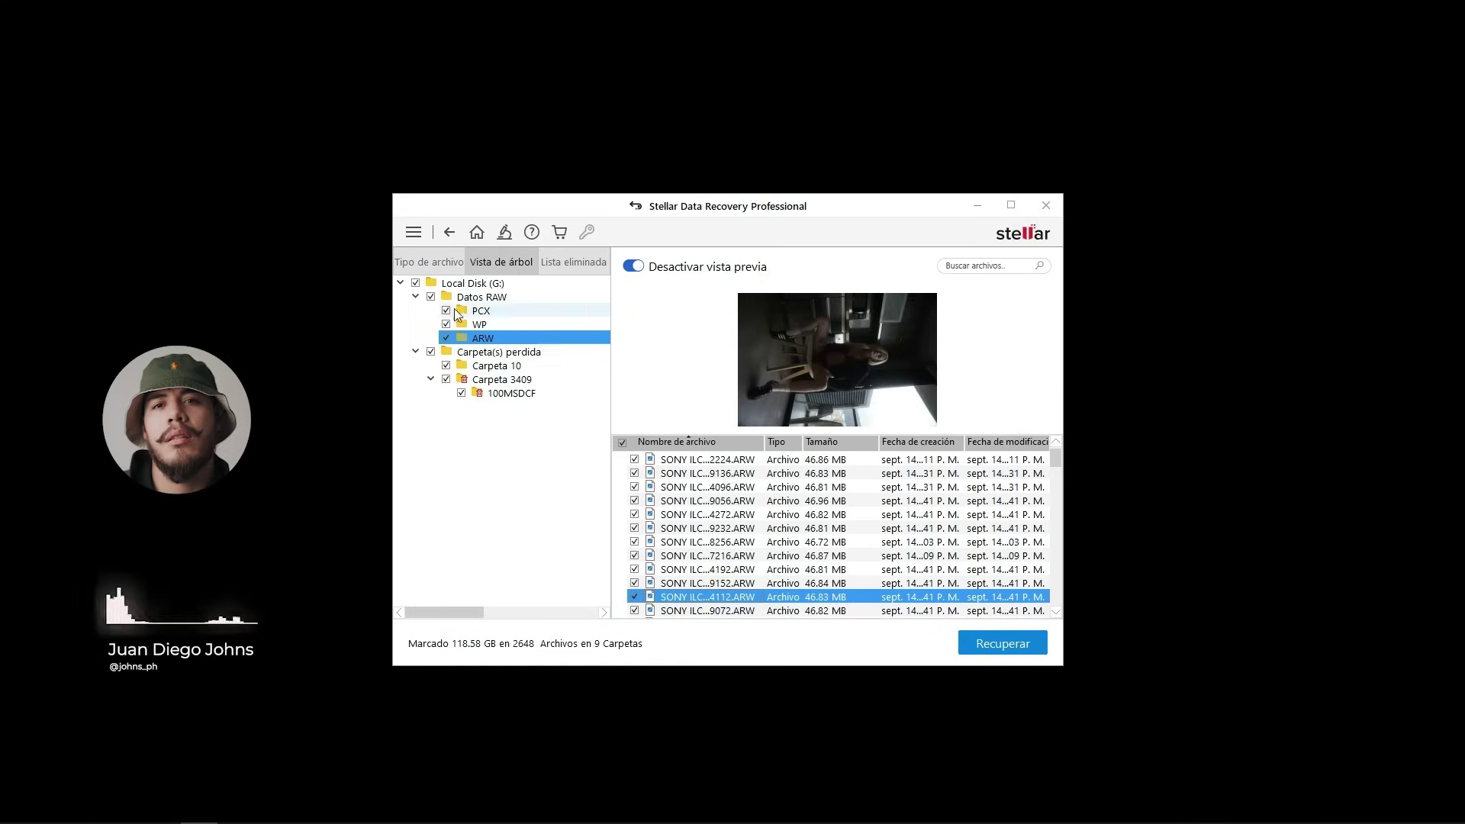
Unmark everything on Local Disk (G:), collapse Datos RAW and open the 100MSDCF folder under Carpeta 3409
click(415, 284)
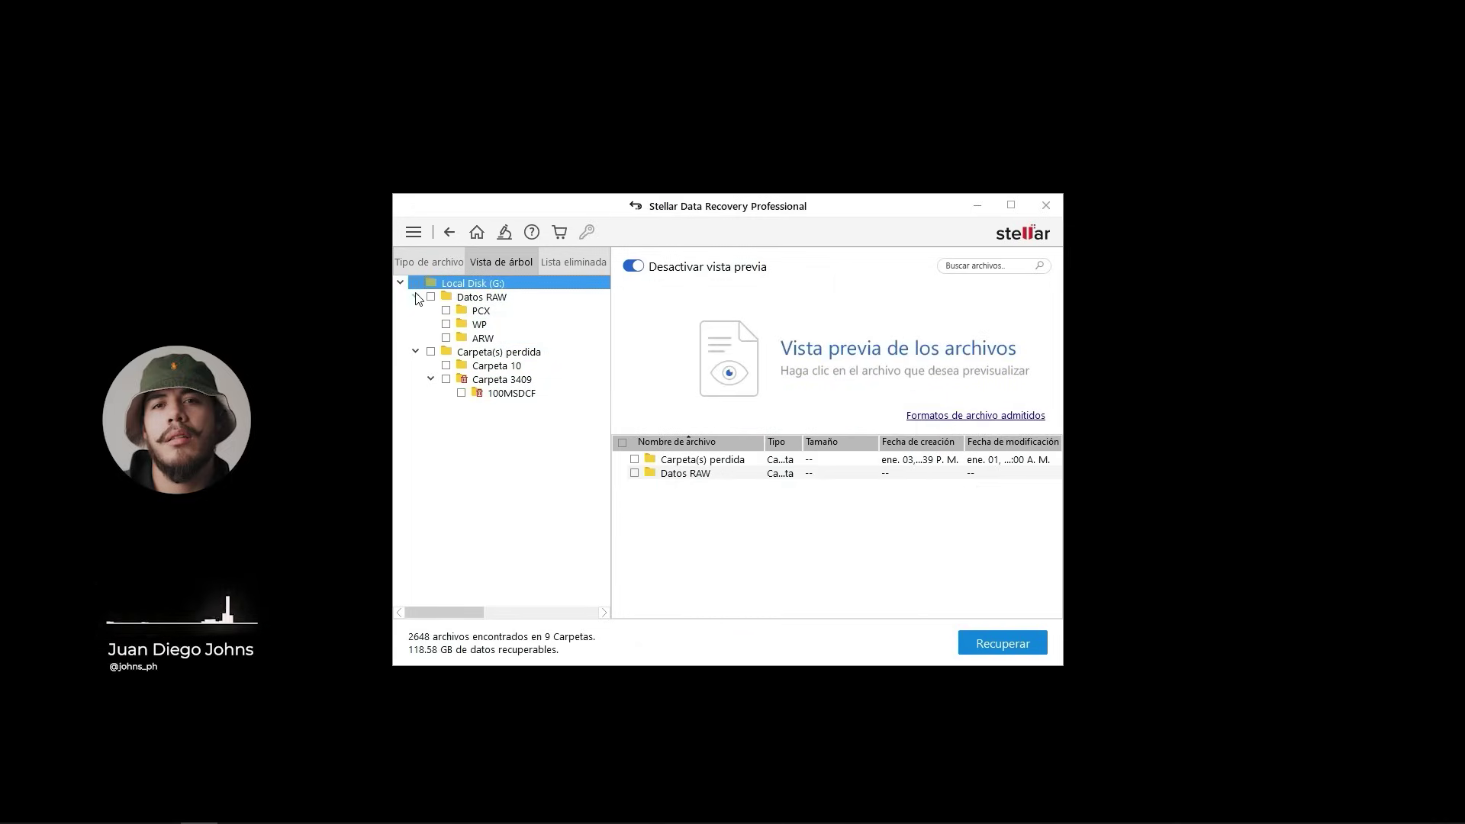
click(416, 297)
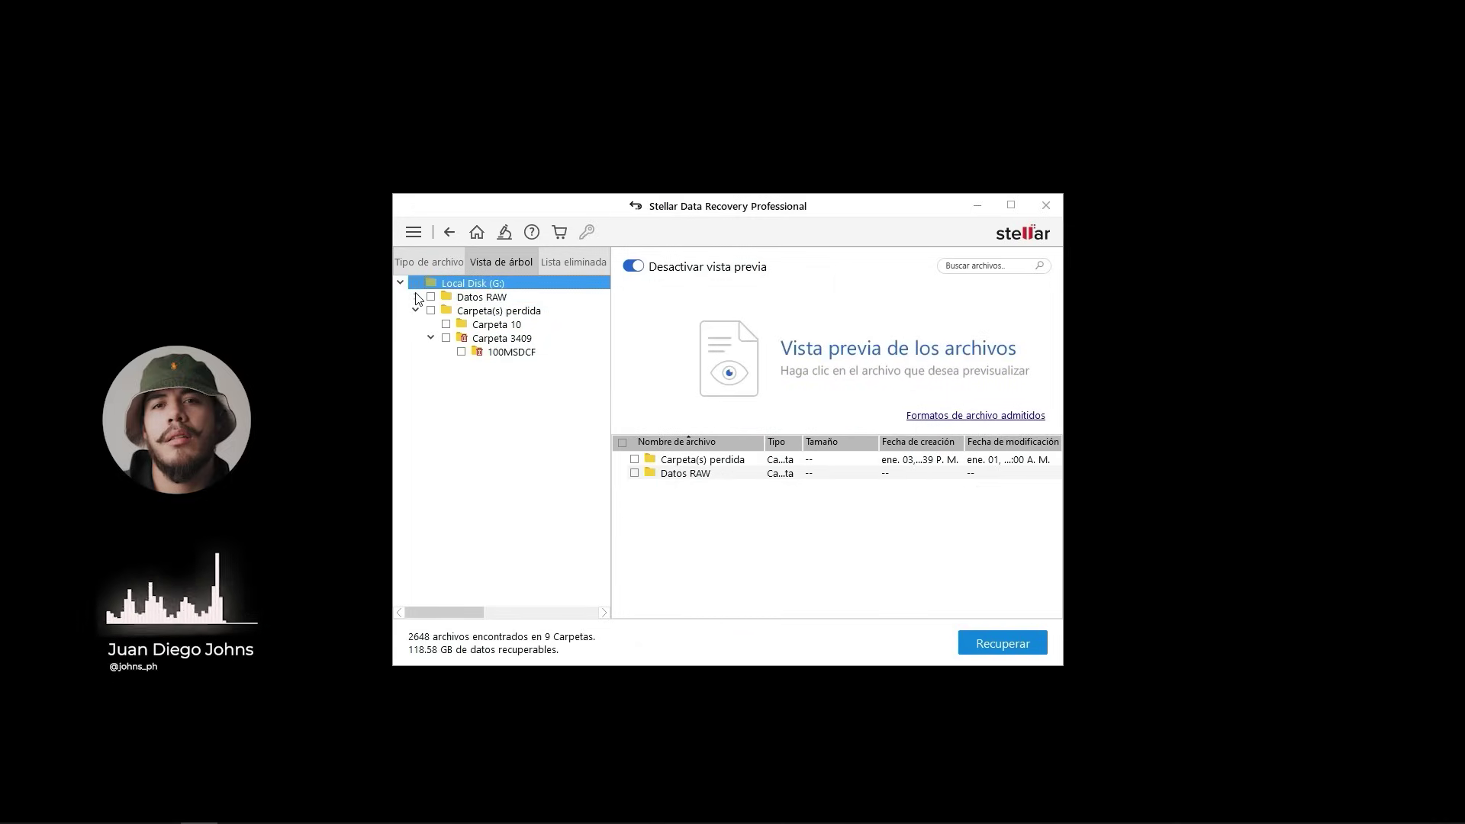
click(521, 351)
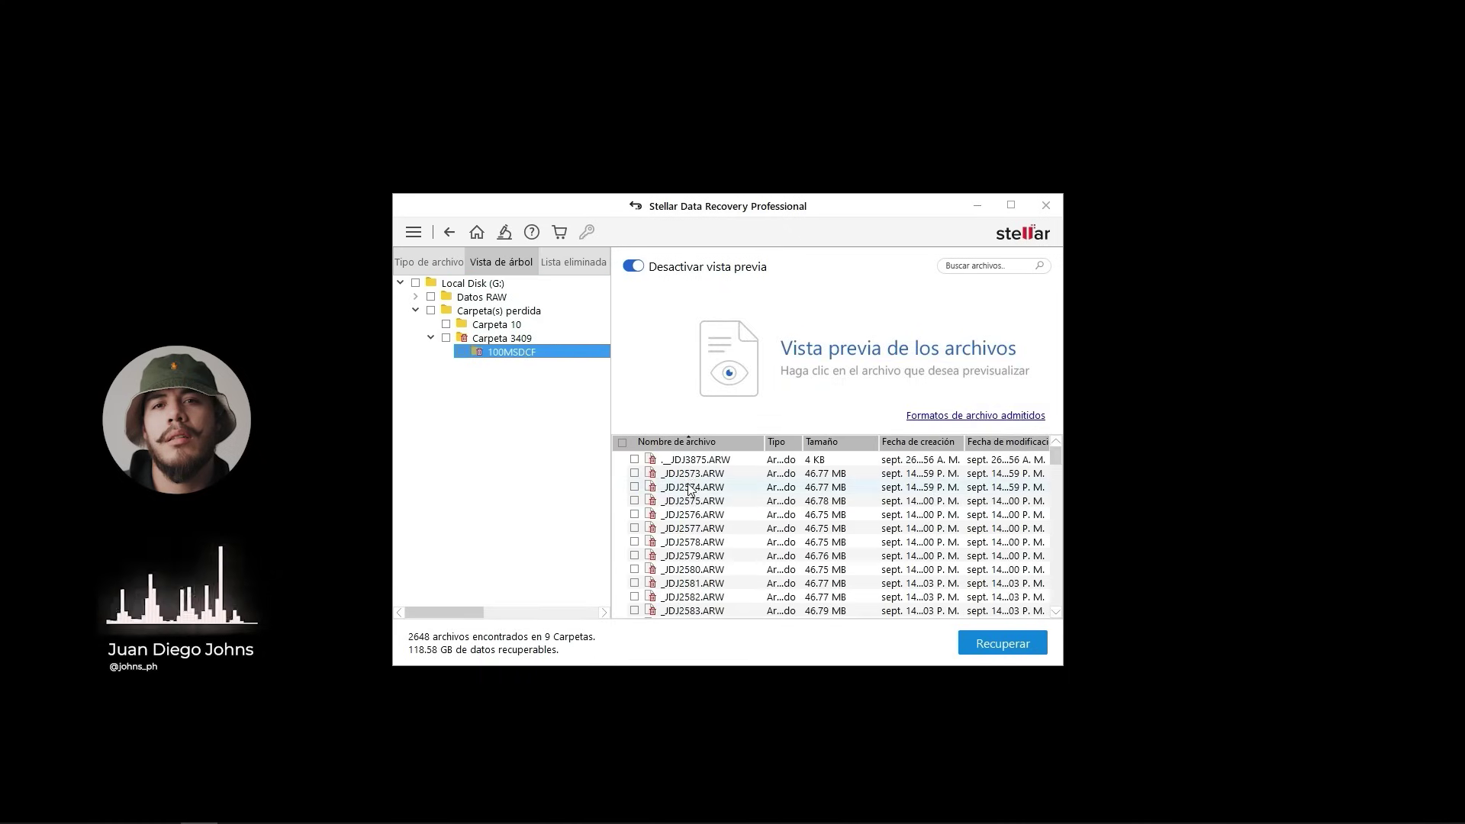
Mark only the photos _JDJ2582.ARW, _JDJ2596.ARW and _JDJ2602.ARW in the 100MSDCF folder for recovery
click(632, 515)
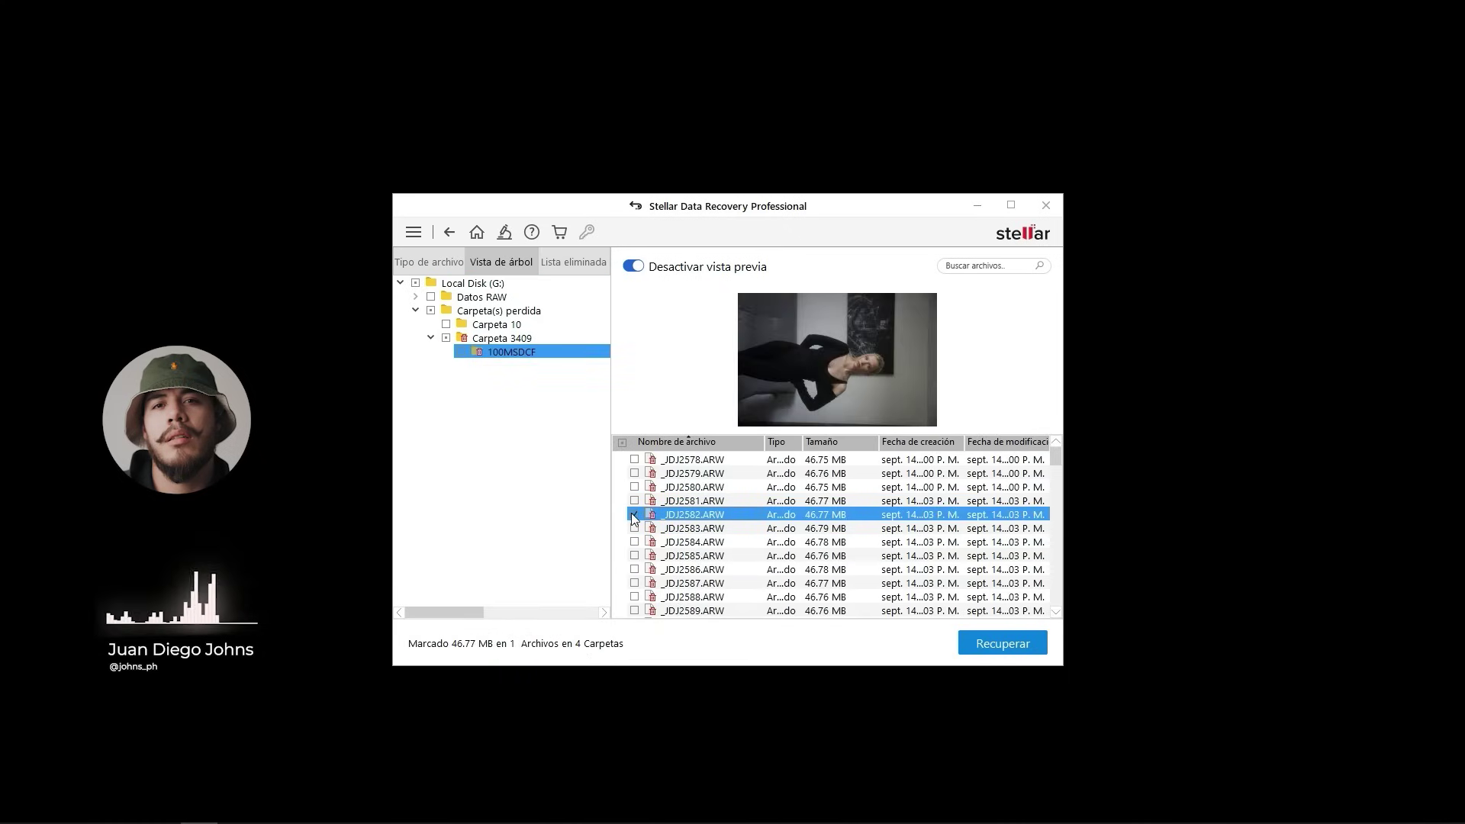
scroll(632, 584, down, 3)
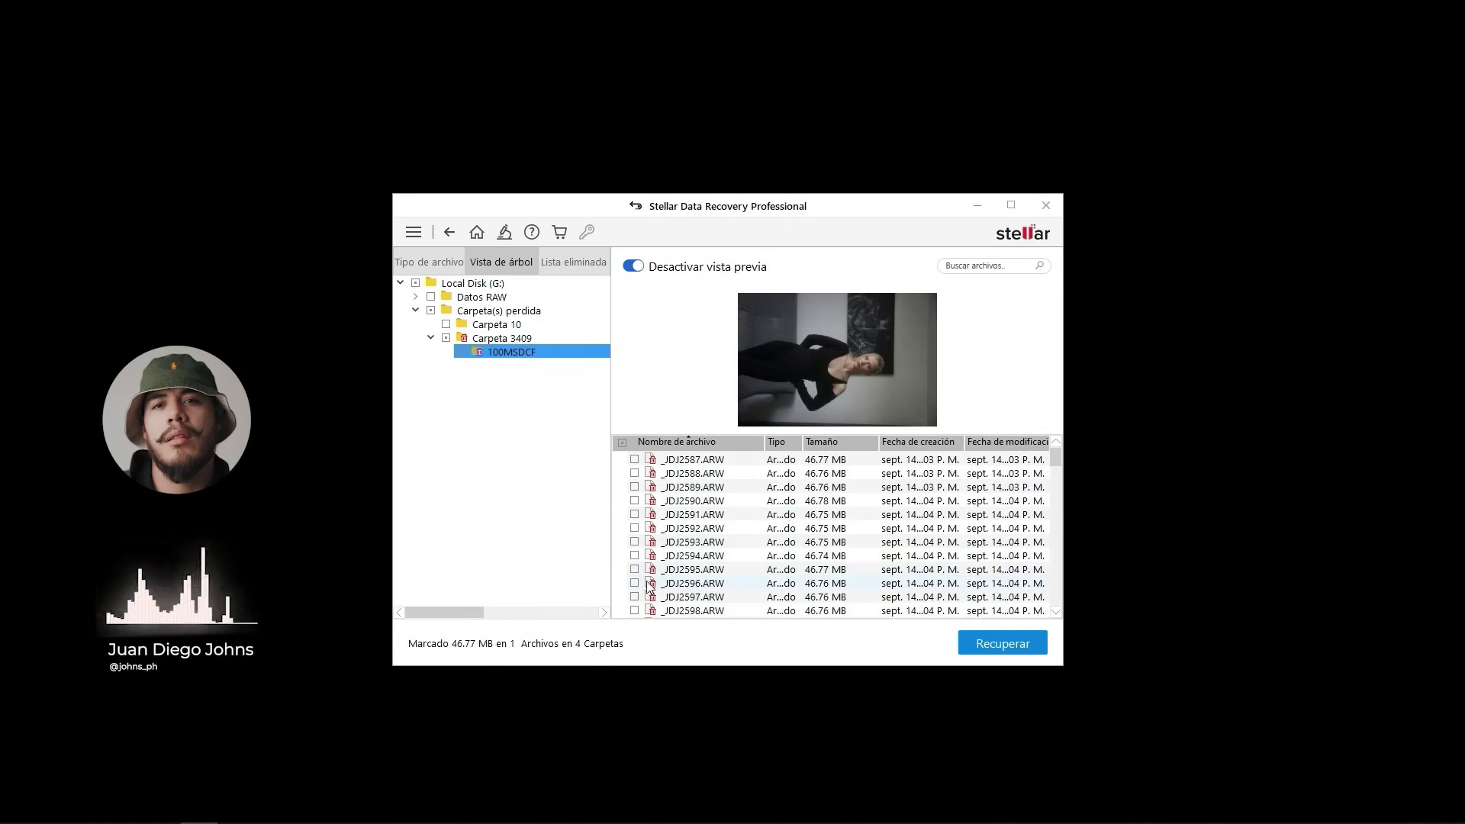
click(632, 584)
scroll(637, 586, down, 2)
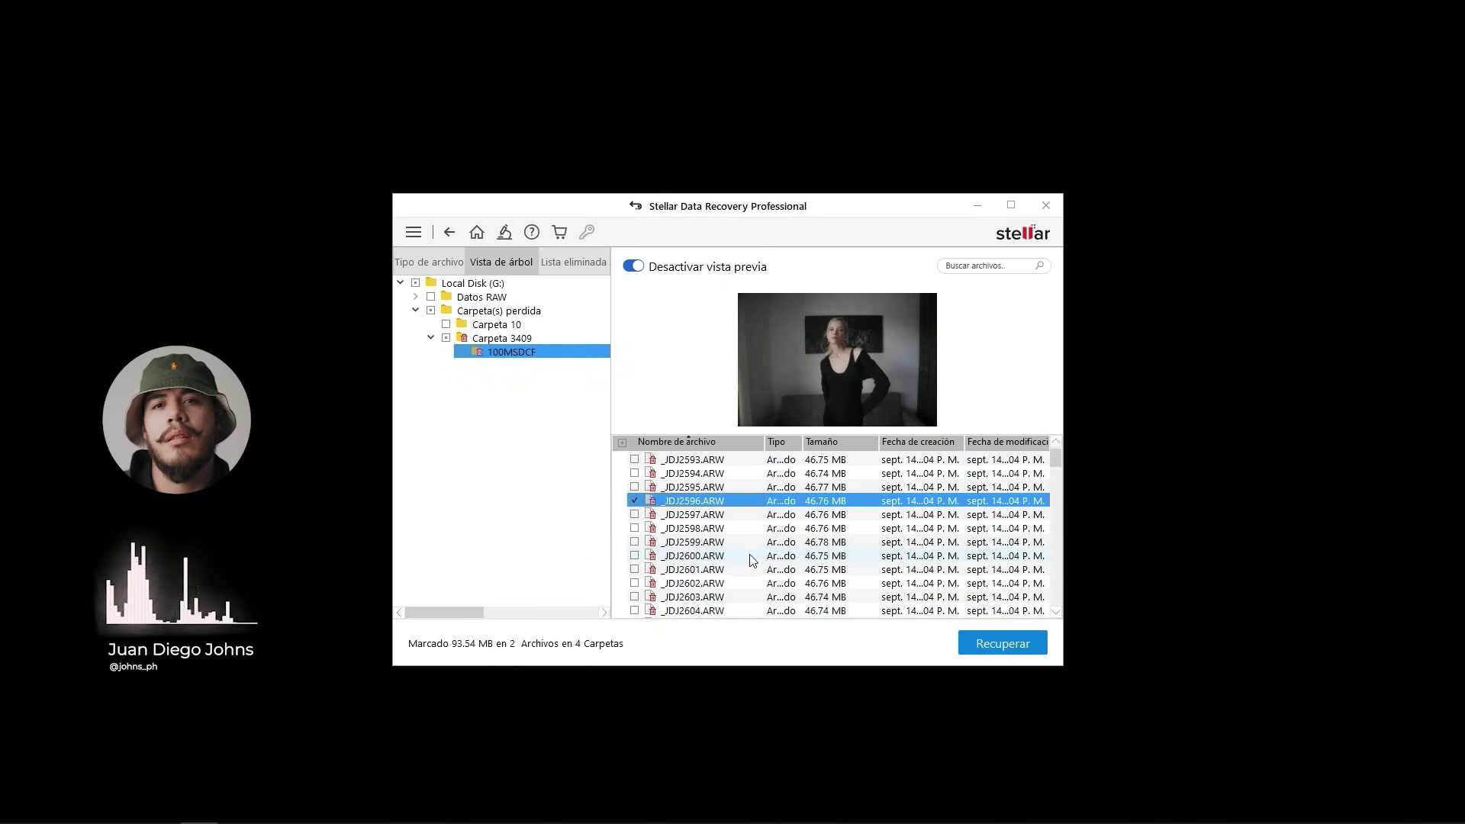
click(636, 584)
scroll(772, 564, down, 1)
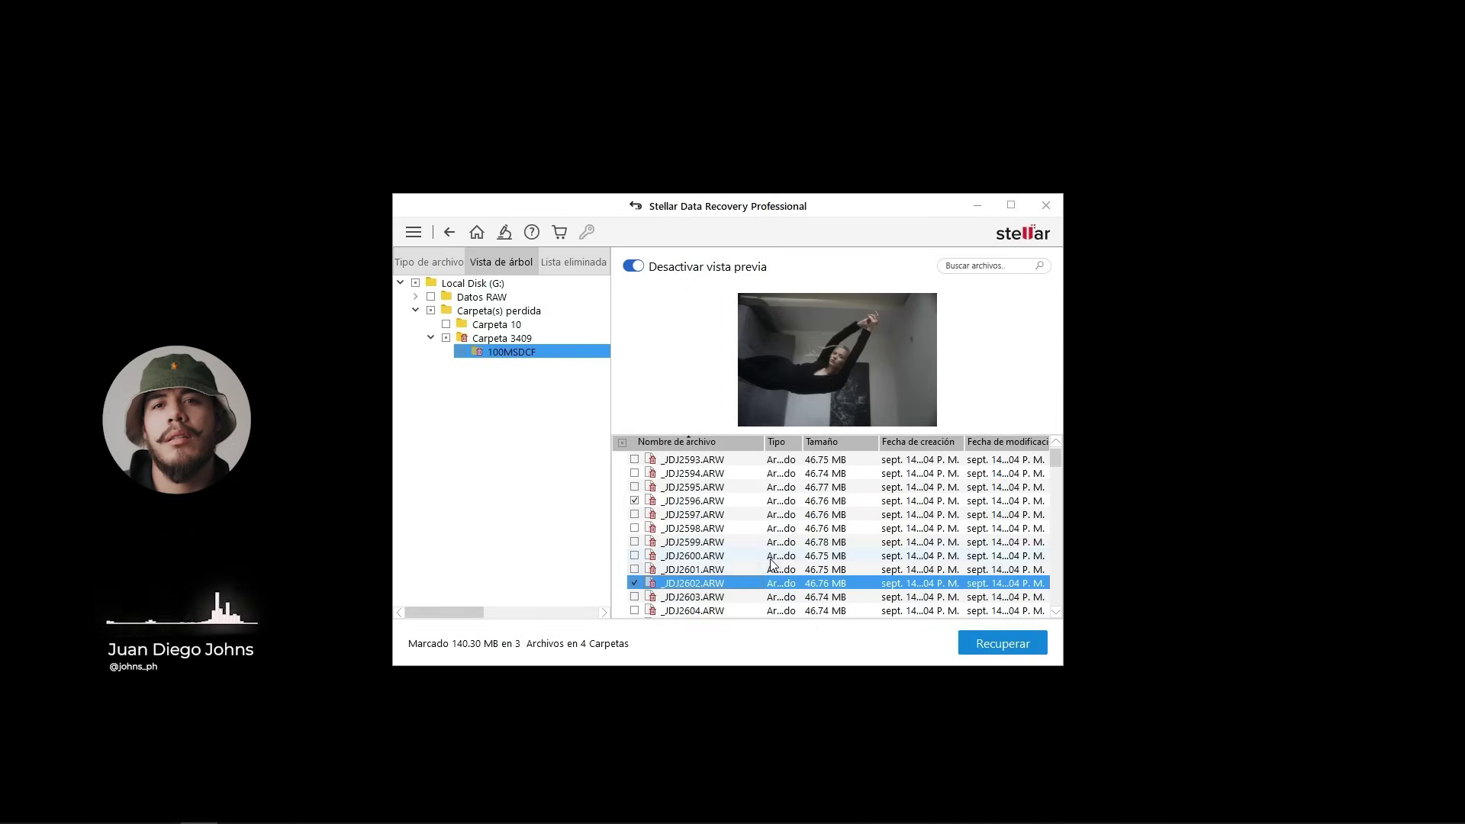
scroll(772, 565, up, 5)
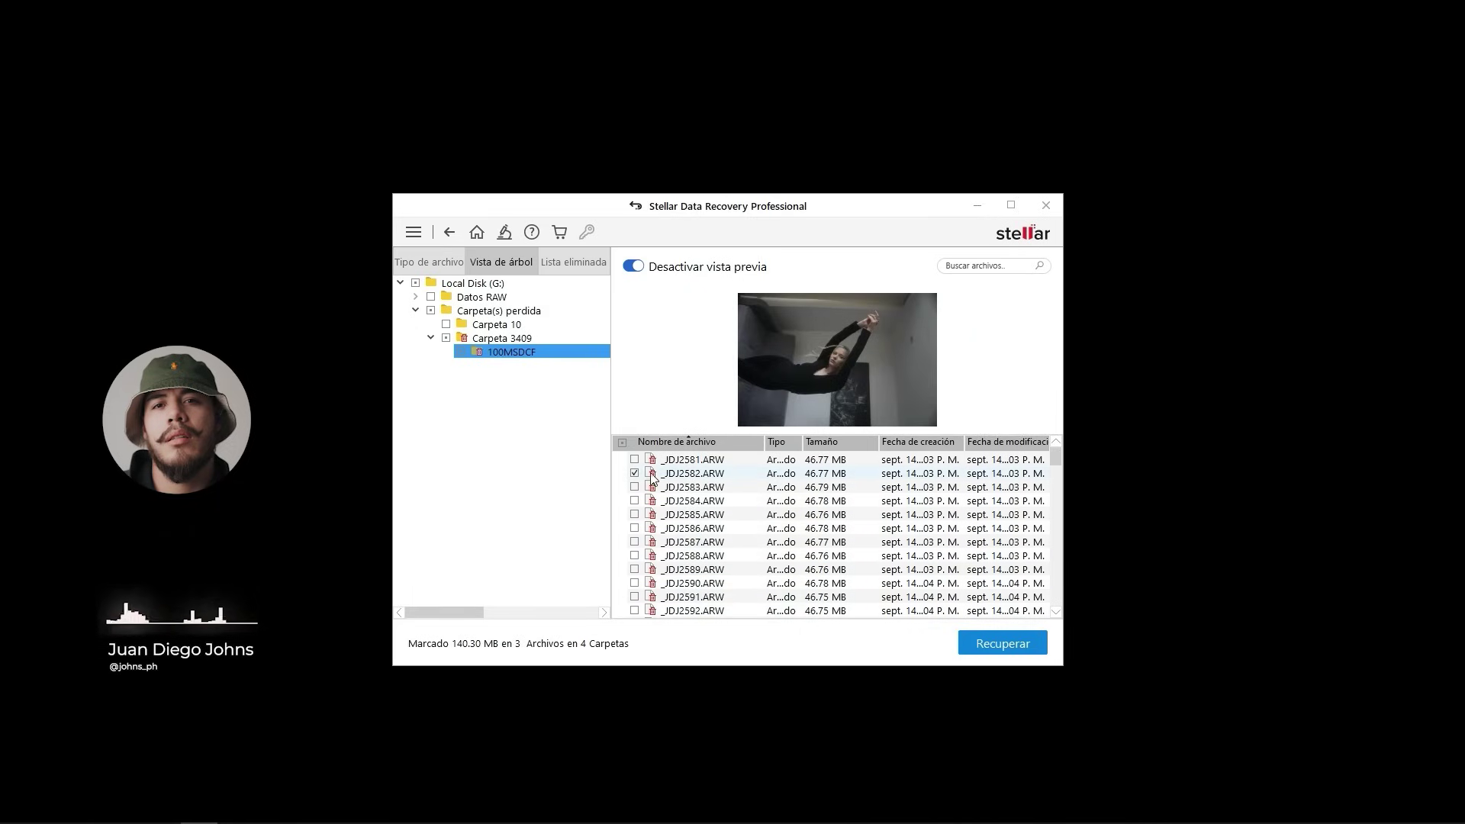
scroll(717, 527, down, 5)
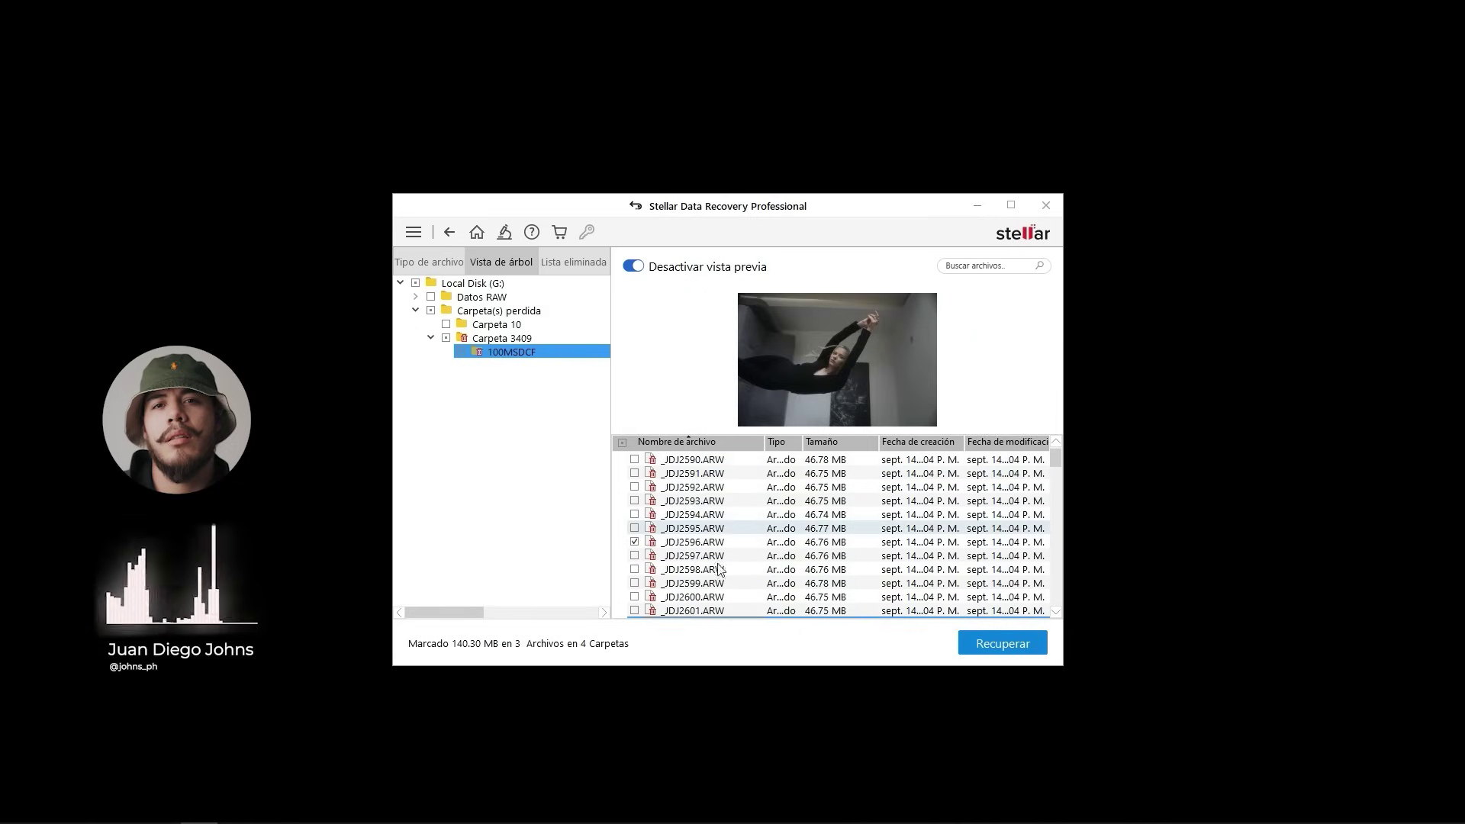
Recover the marked photos with the Desktop folder as the save destination
click(994, 646)
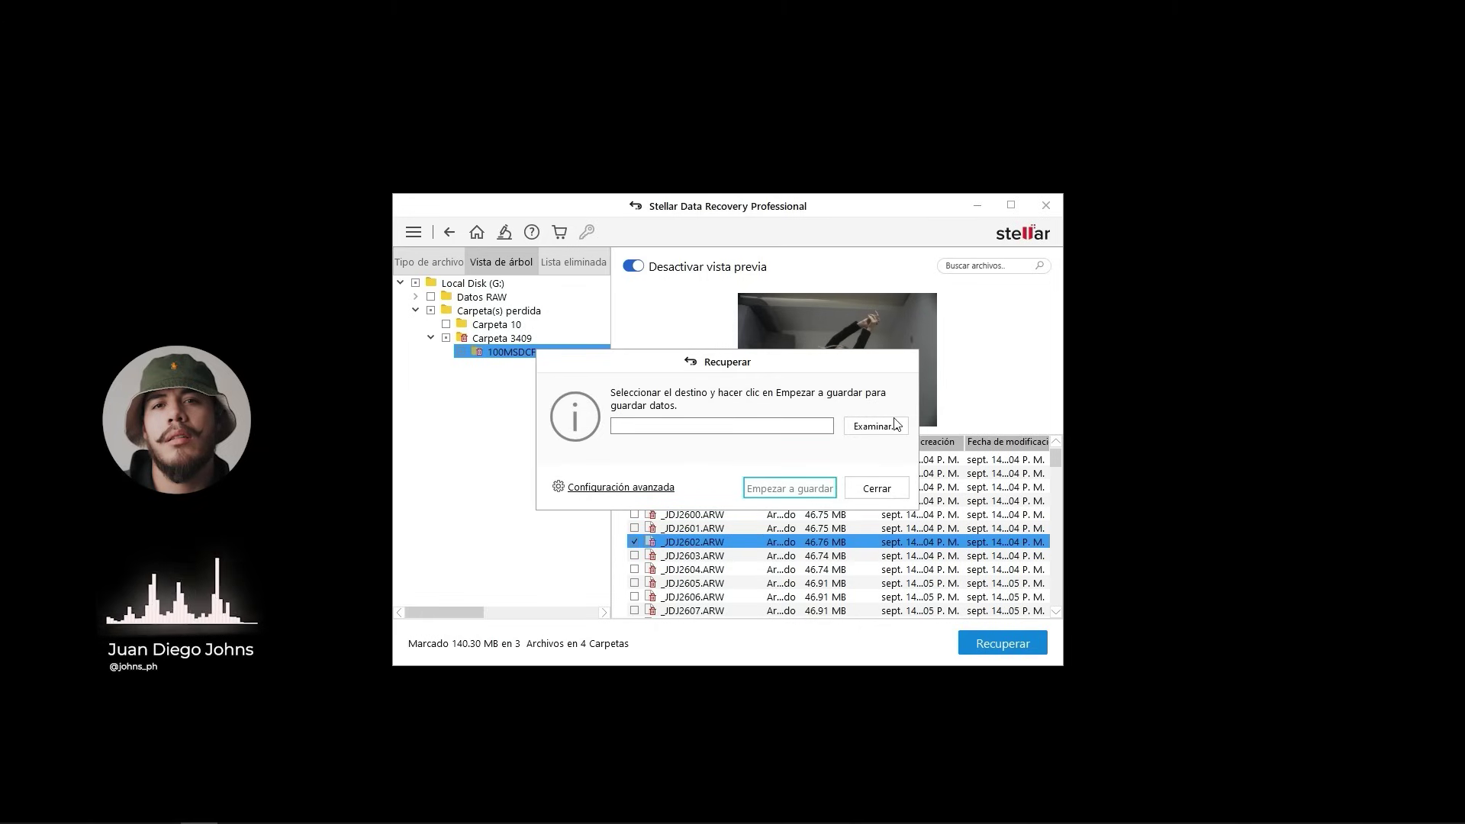
click(872, 427)
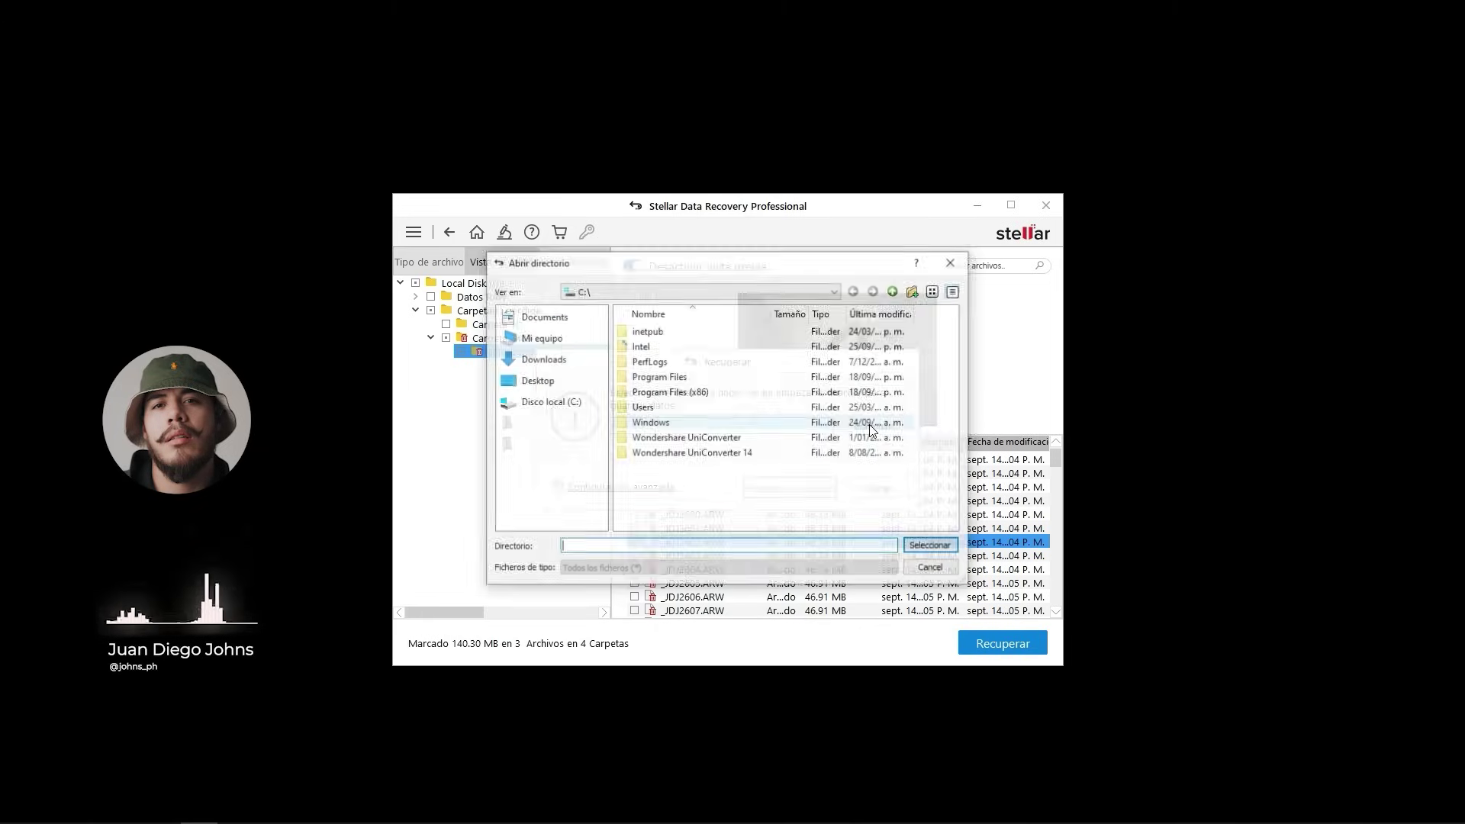
click(539, 382)
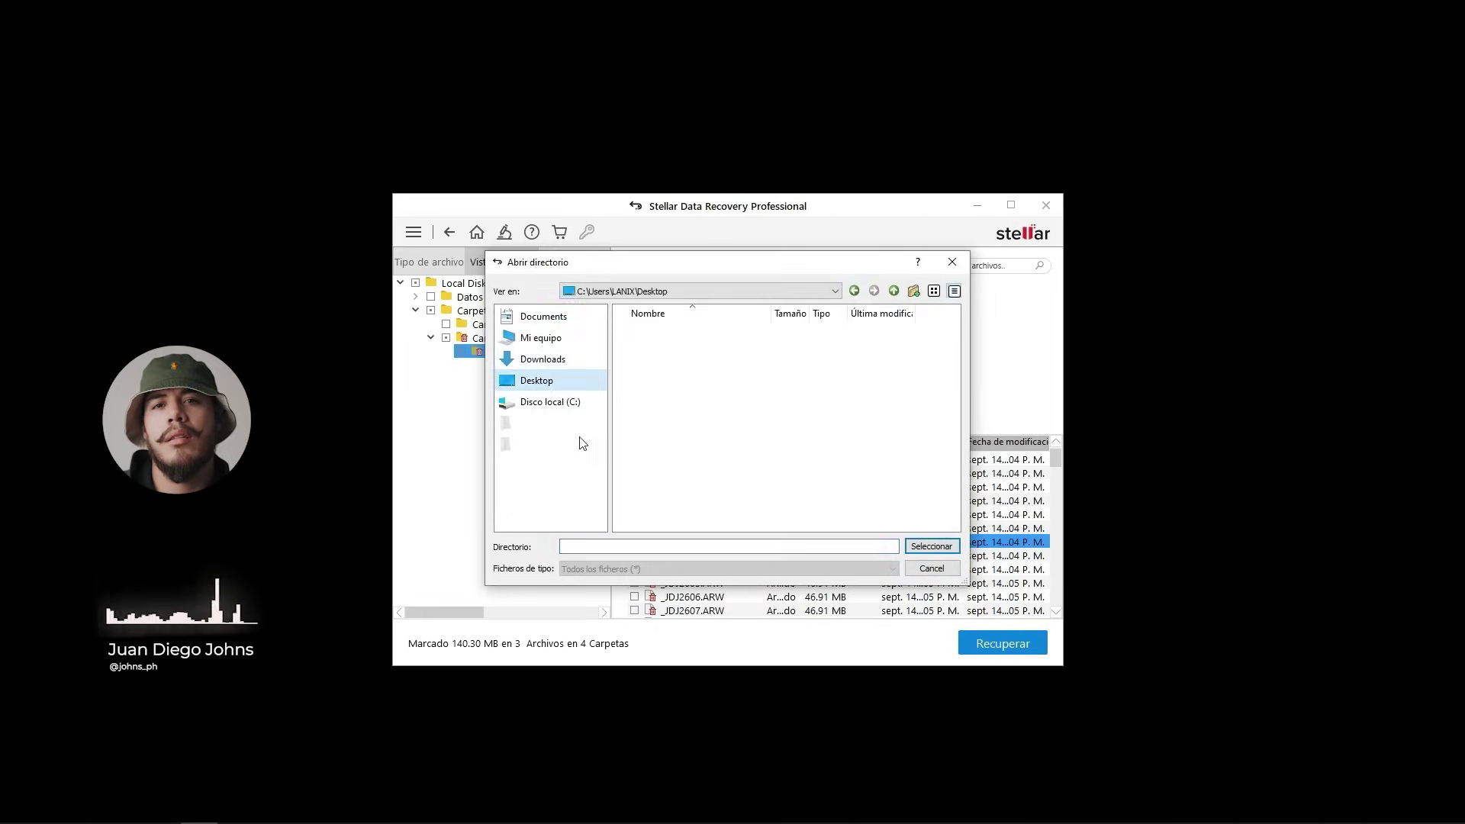
click(930, 546)
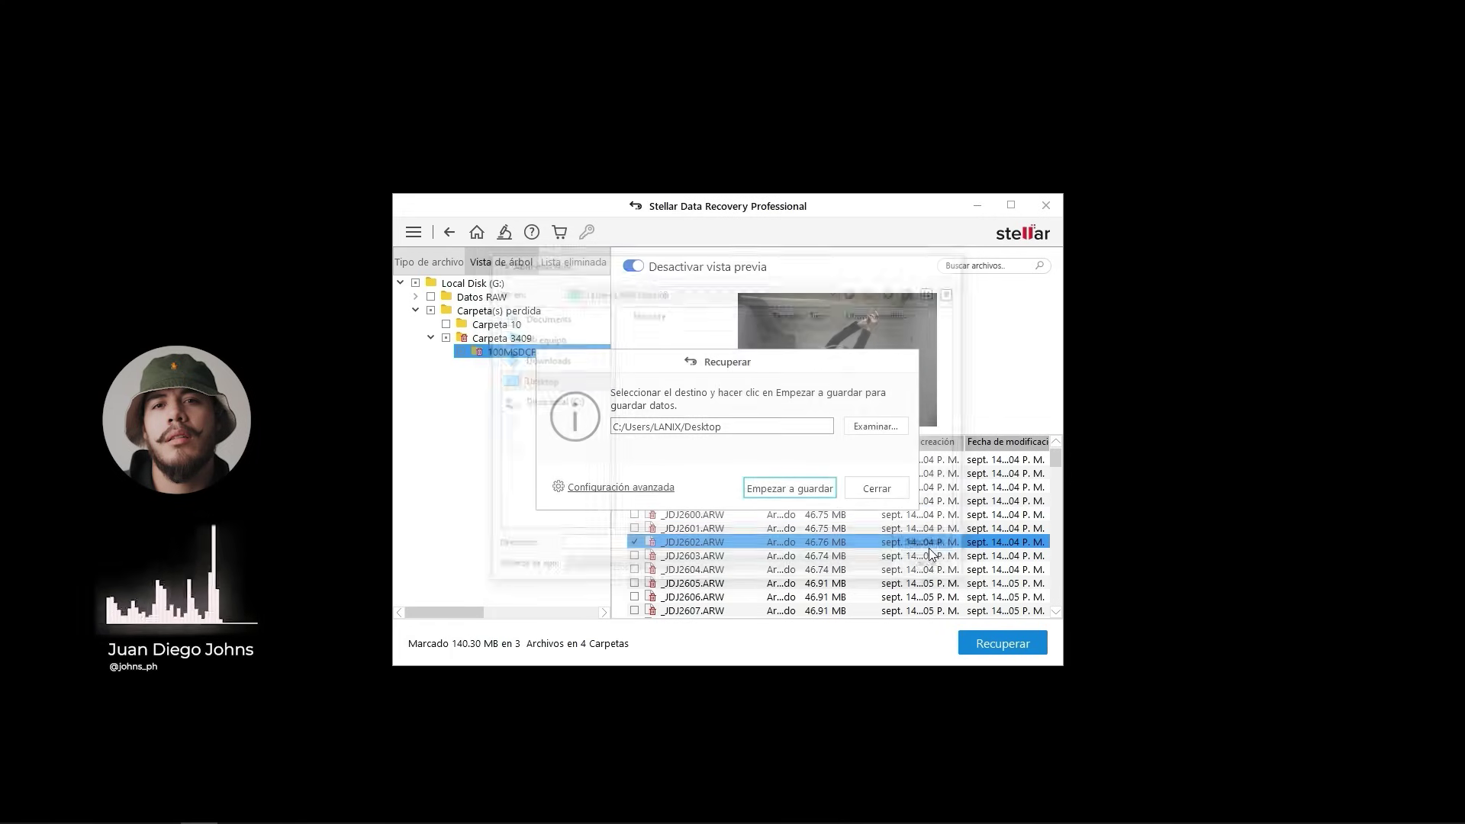
click(763, 492)
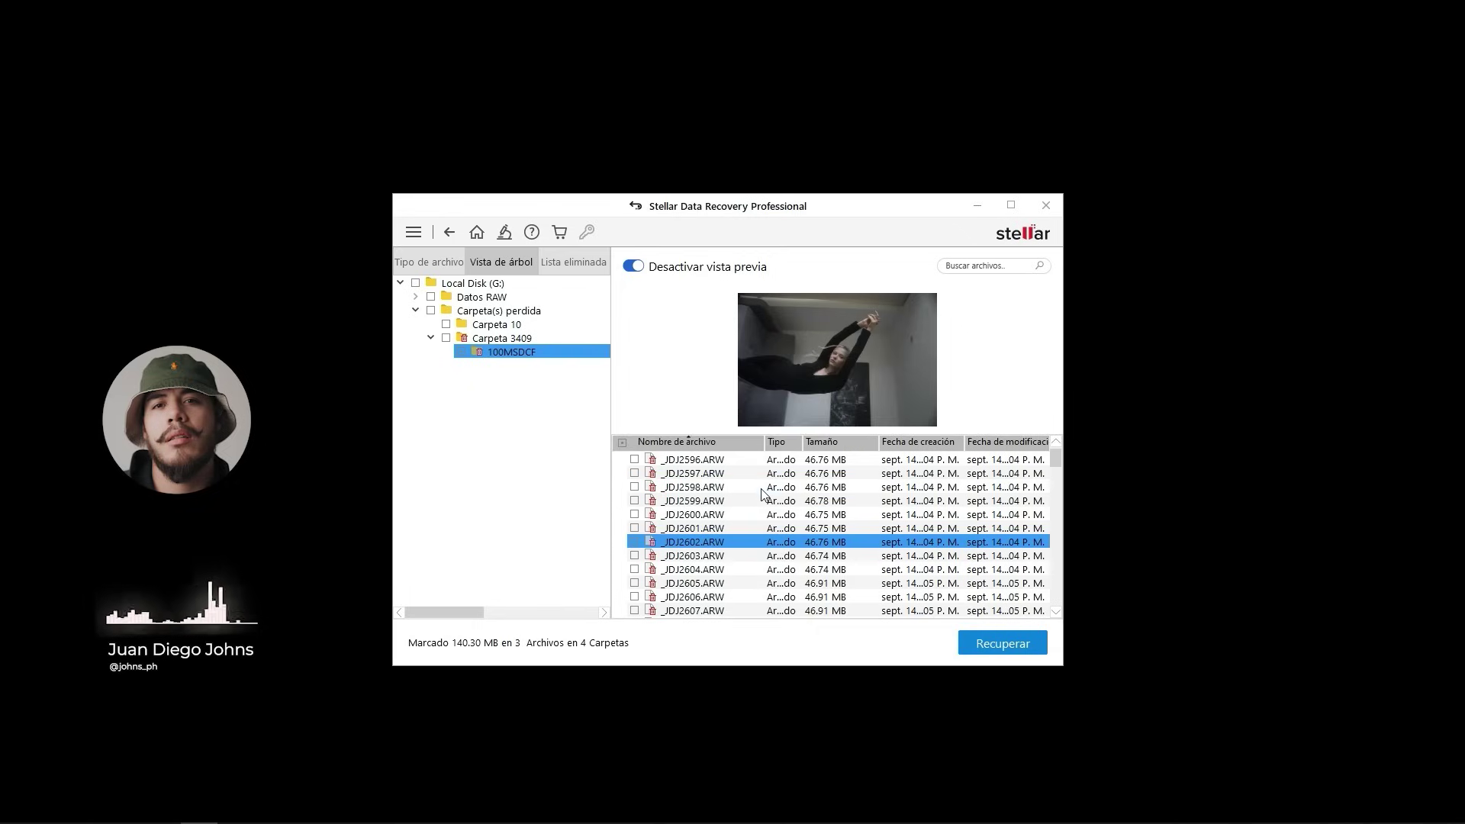
Switch to File Explorer and open the recovered 100MSDCF folder on the desktop under #Raíz, Carpeta(s) perdida, Carpeta 3409
mouse_move(181, 789)
click(86, 808)
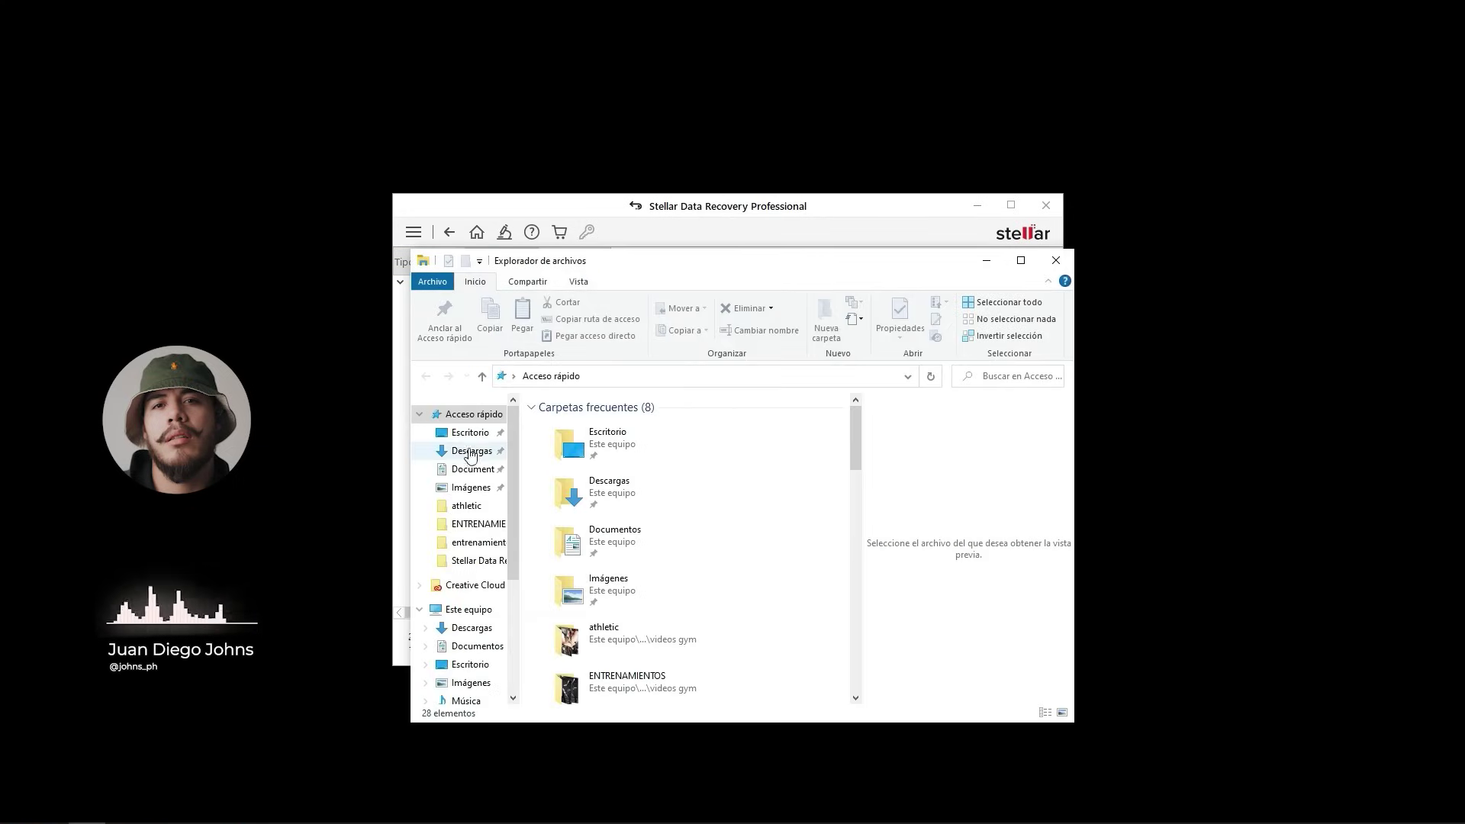
click(462, 431)
scroll(710, 538, down, 3)
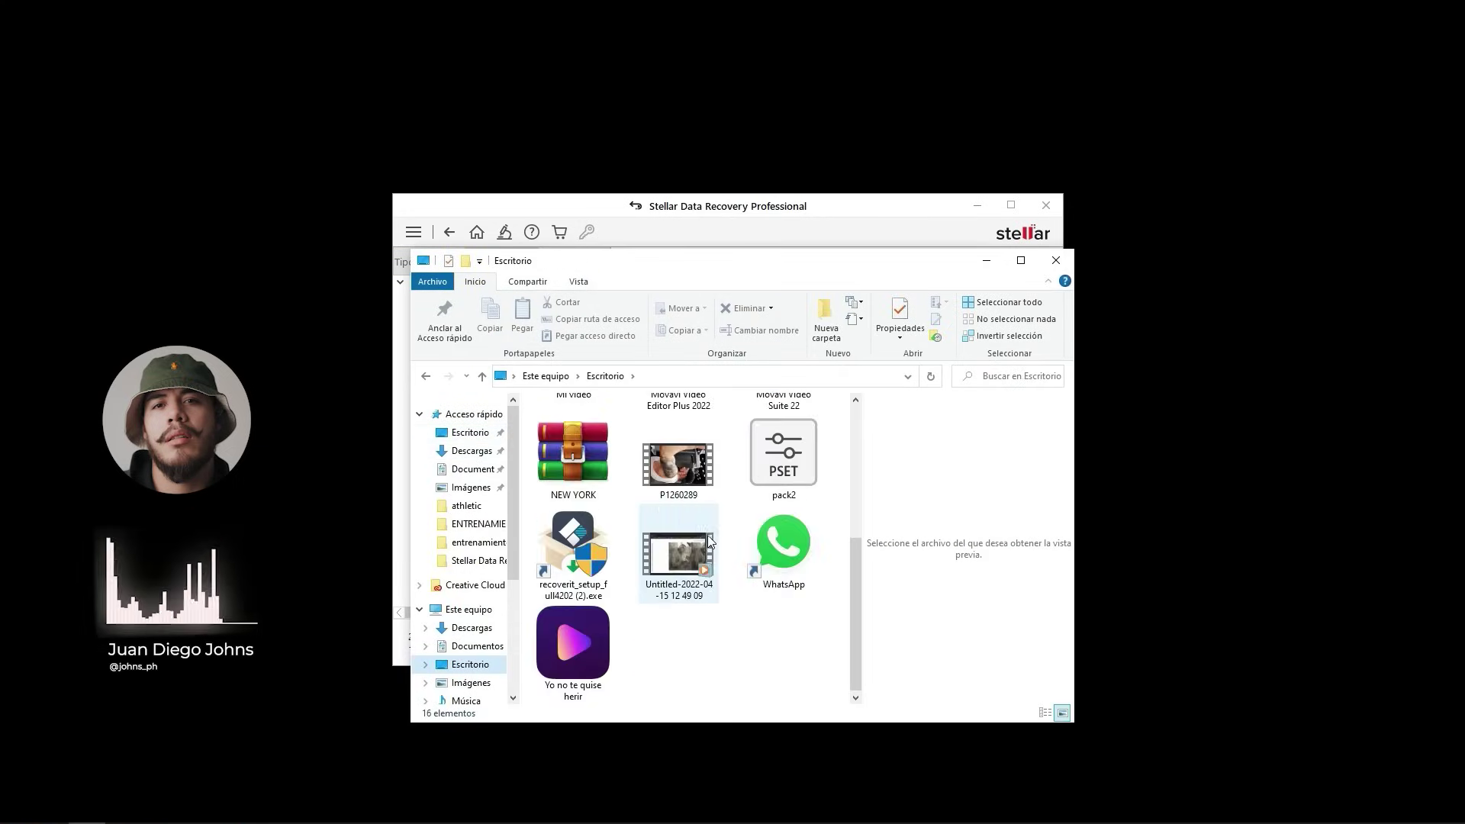
scroll(775, 588, up, 3)
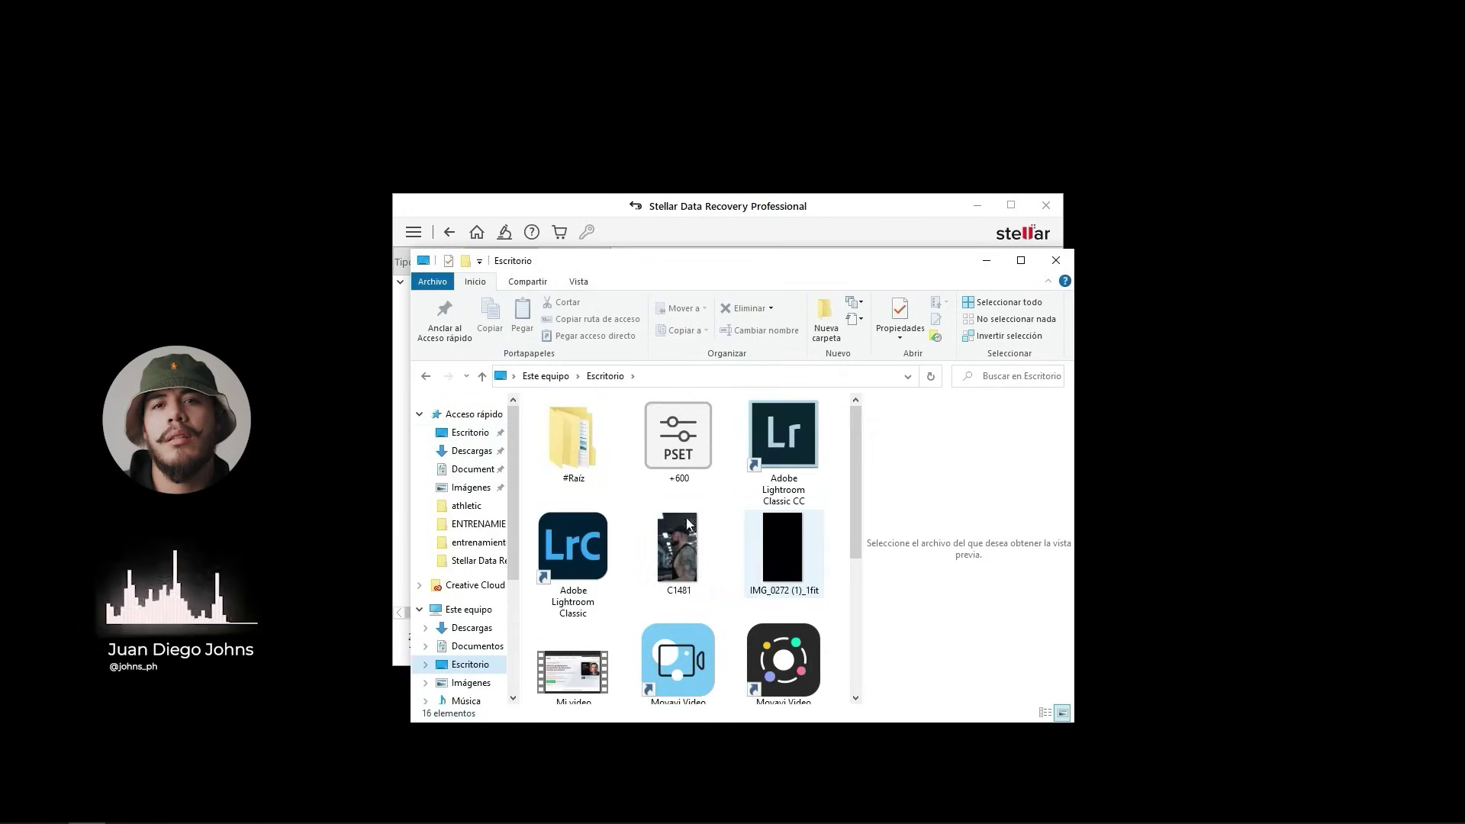
double_click(581, 446)
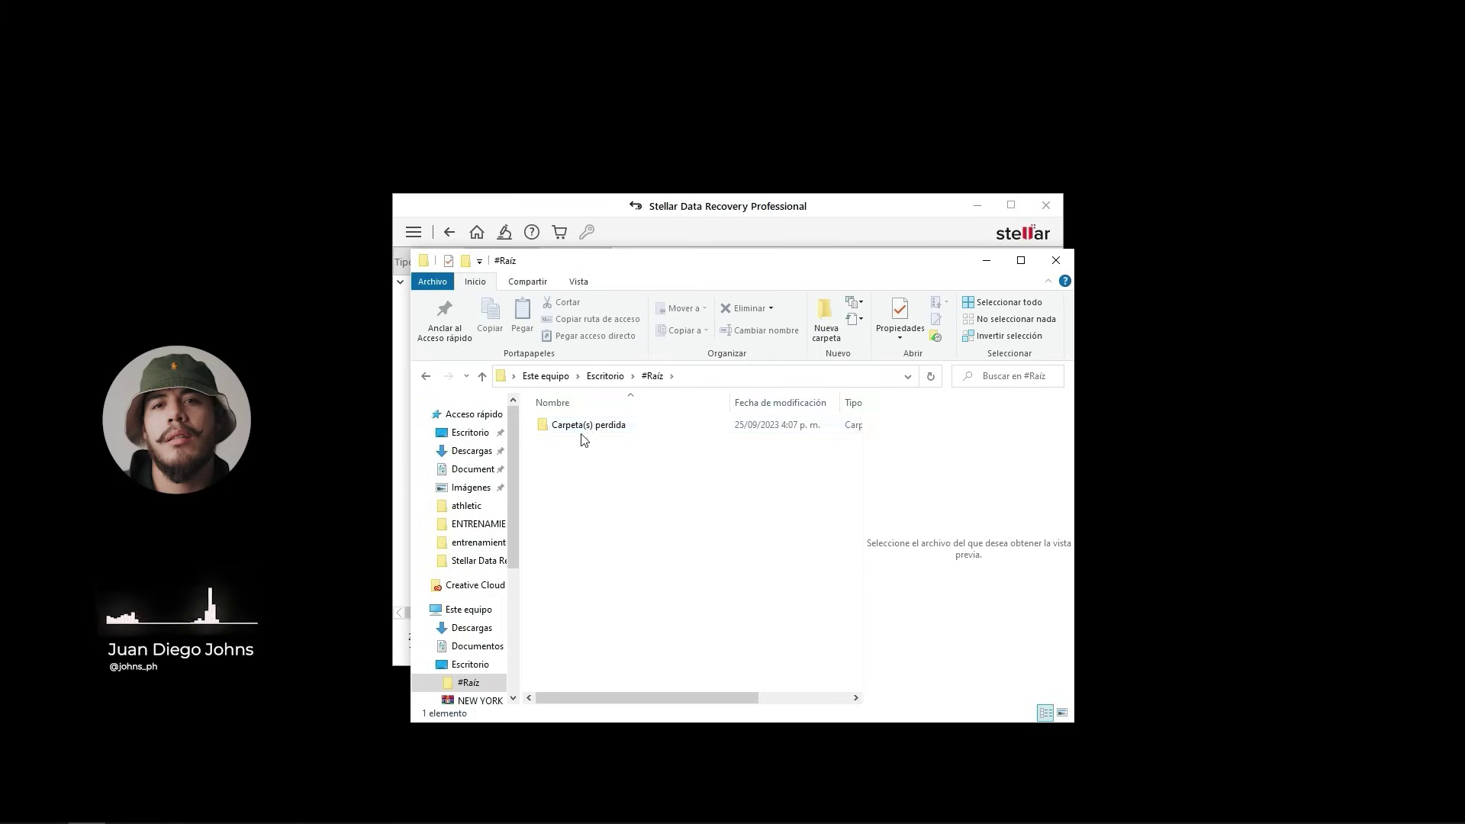
double_click(566, 429)
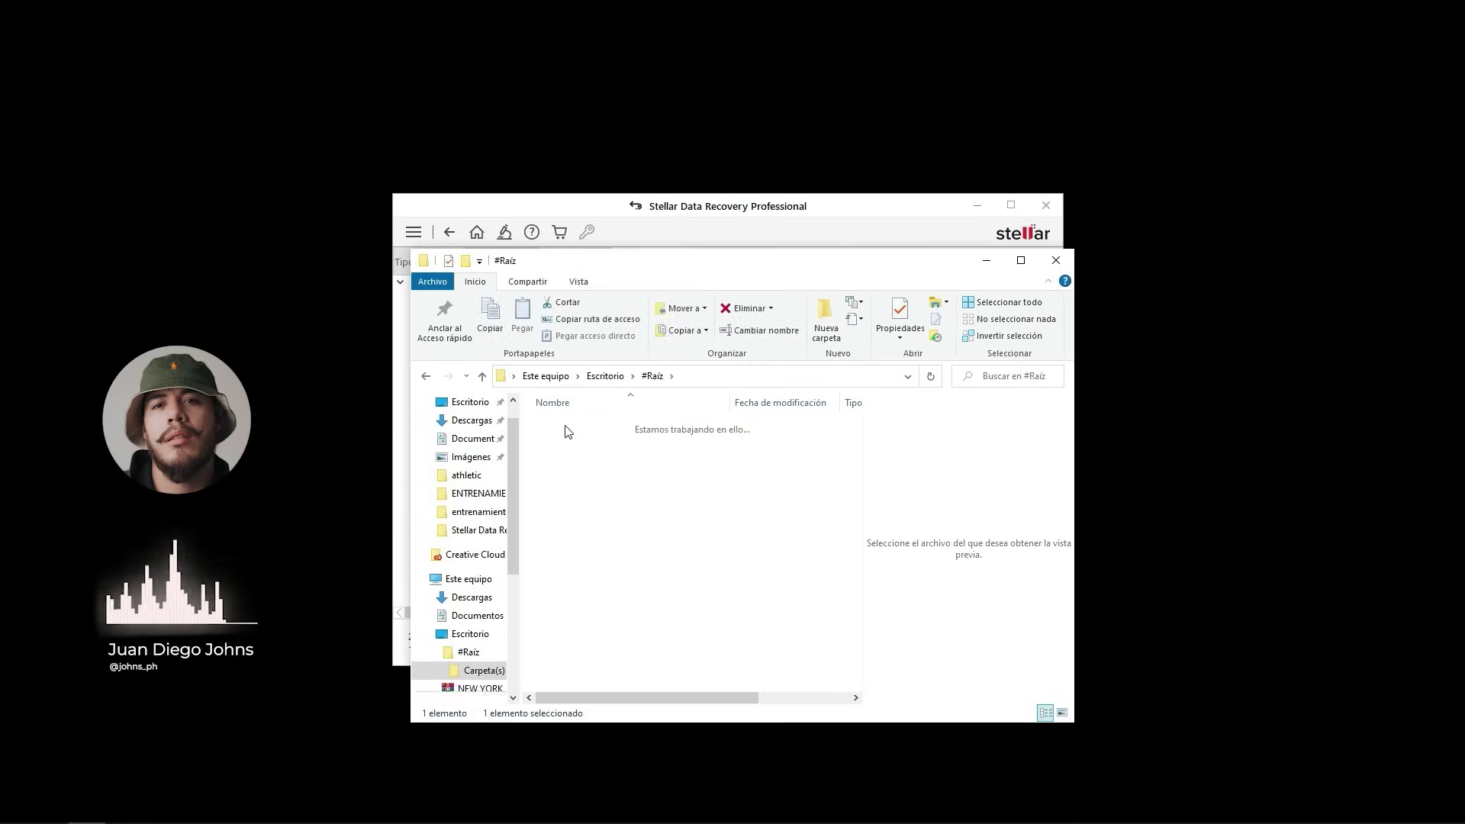
click(574, 428)
double_click(574, 427)
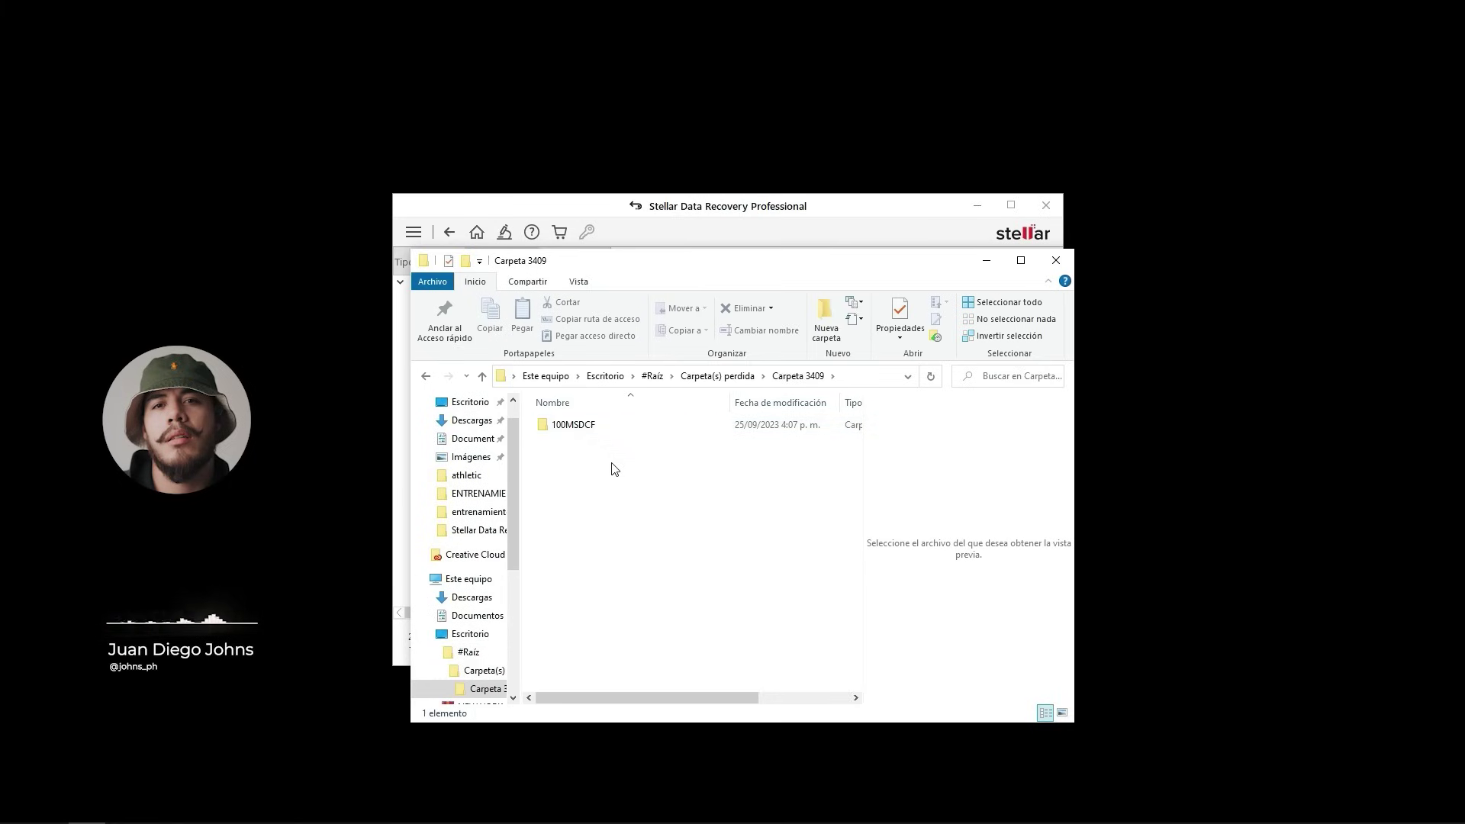
double_click(572, 425)
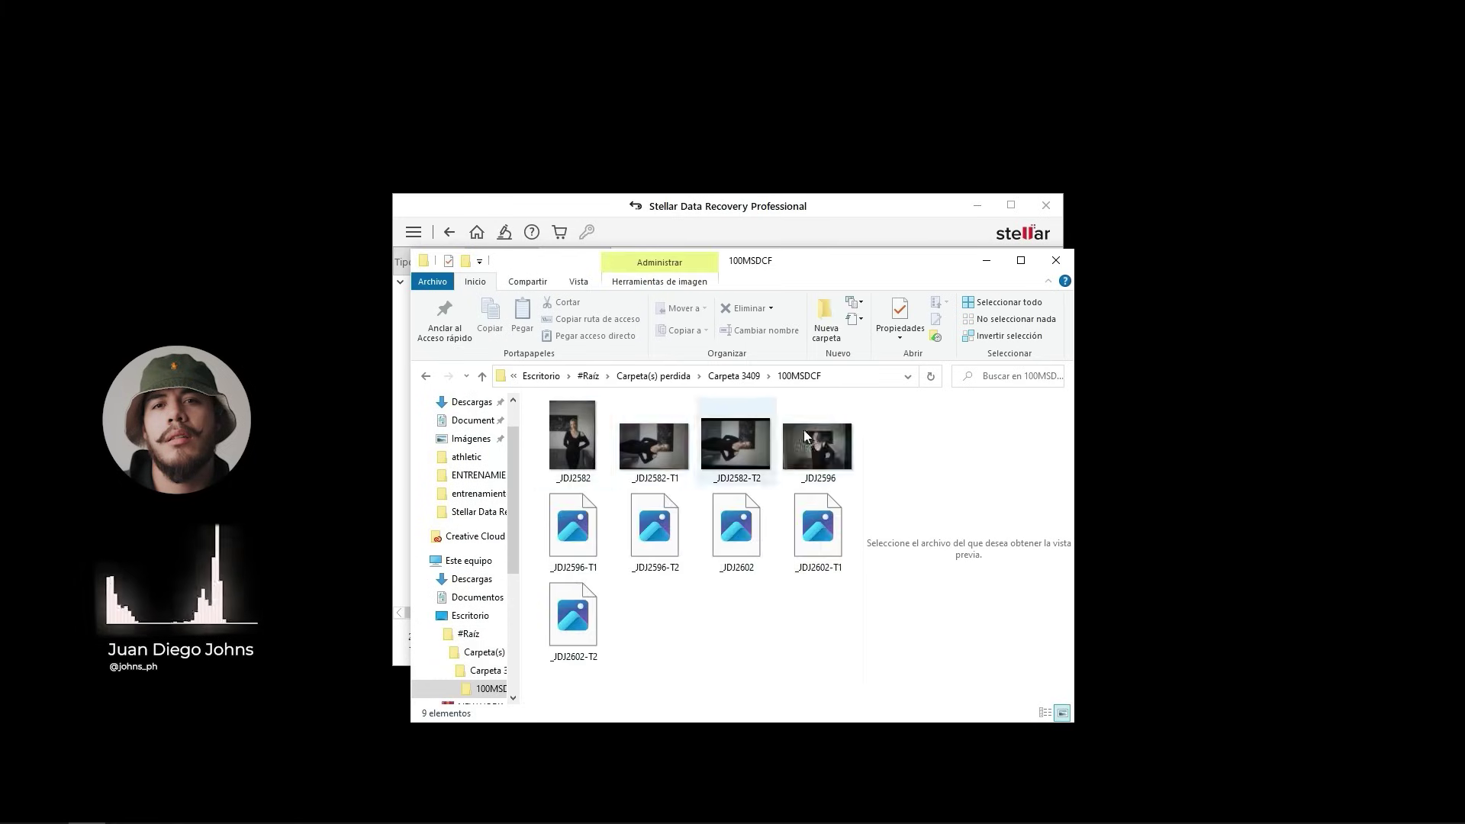
Preview the recovered photos from _JDJ2582 through _JDJ2596-T1 in the 100MSDCF folder one by one
click(566, 452)
click(651, 450)
click(755, 442)
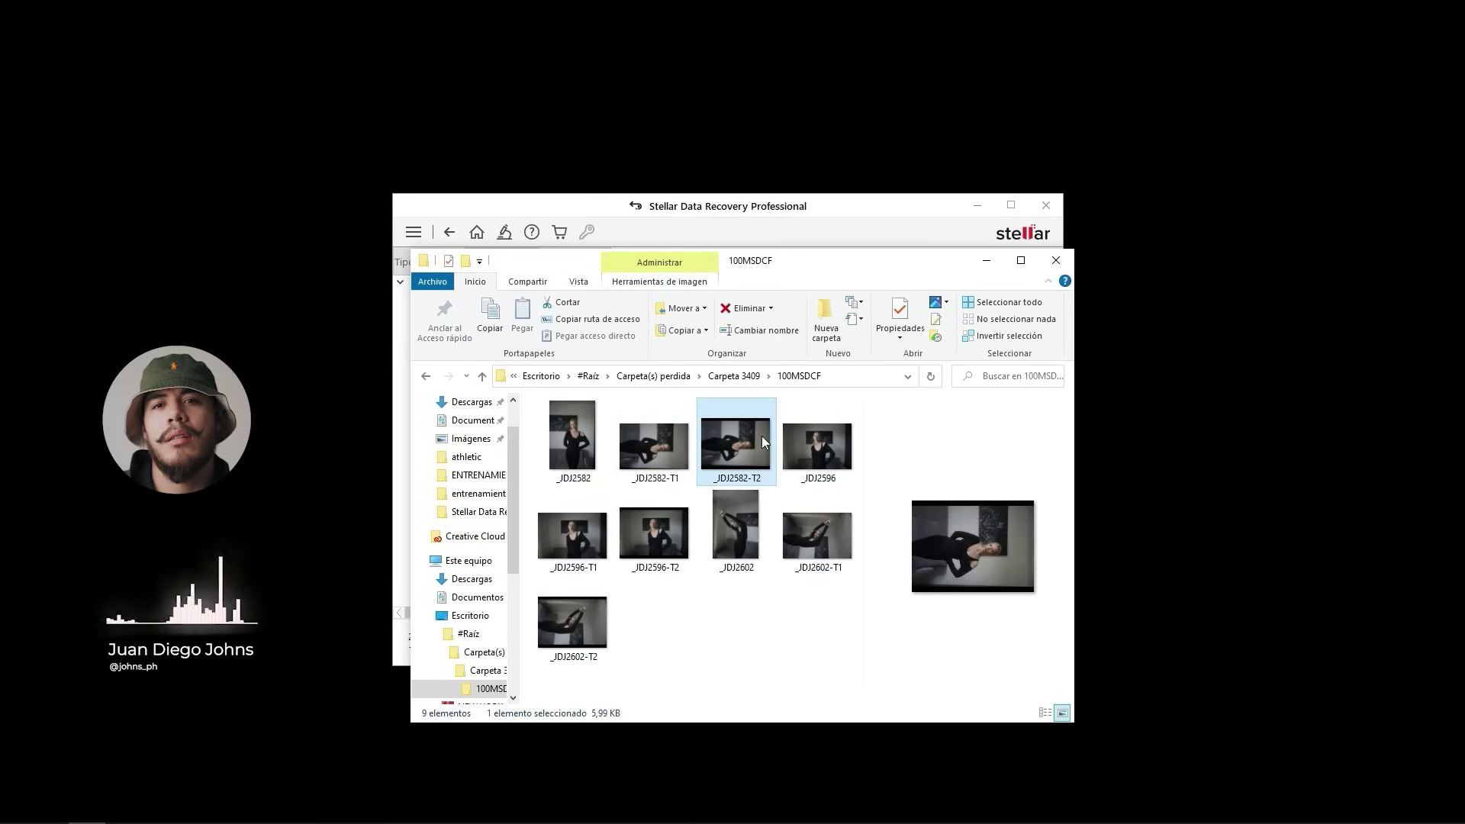
click(639, 452)
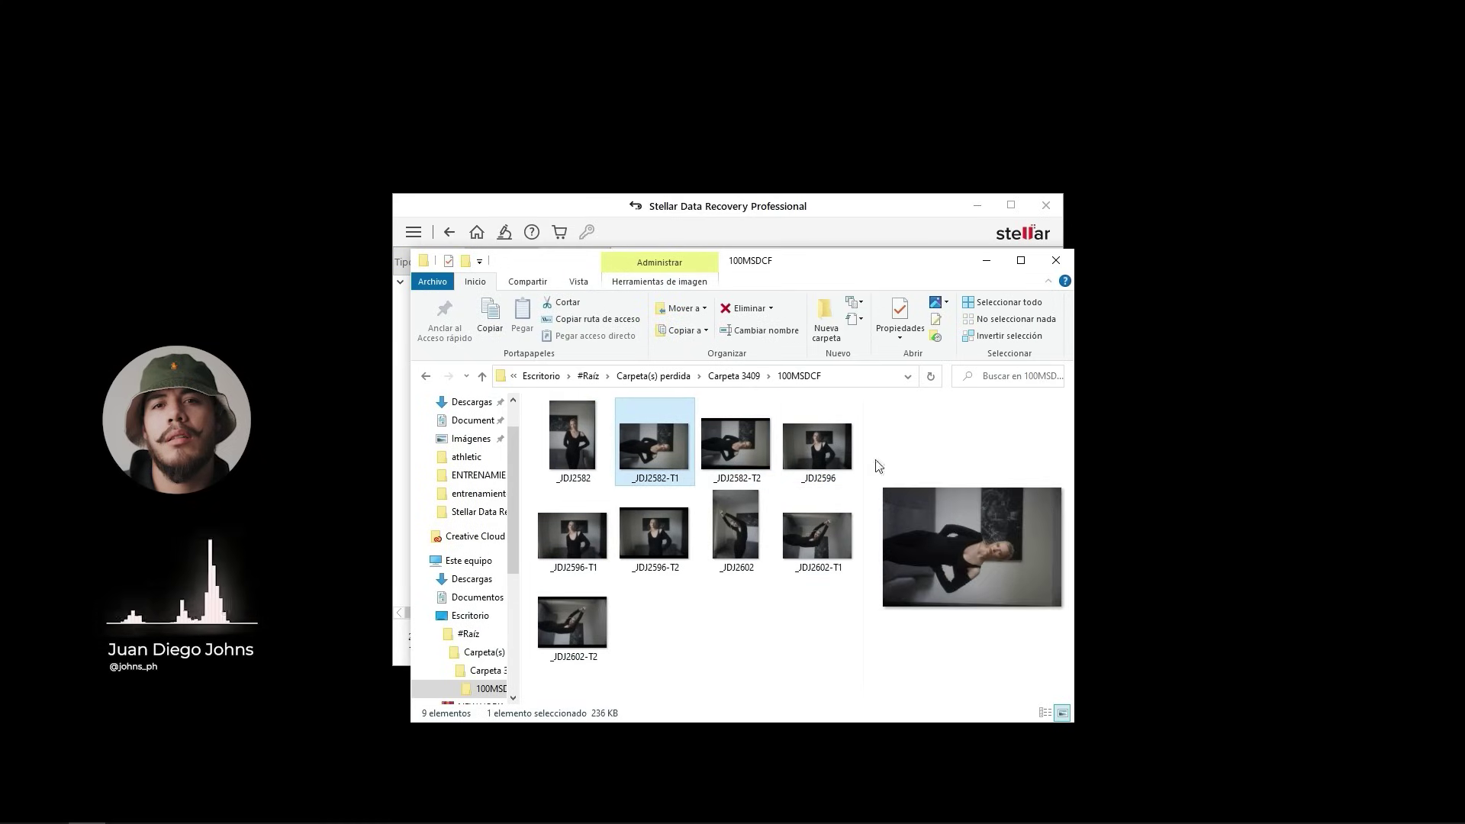
click(809, 462)
click(593, 539)
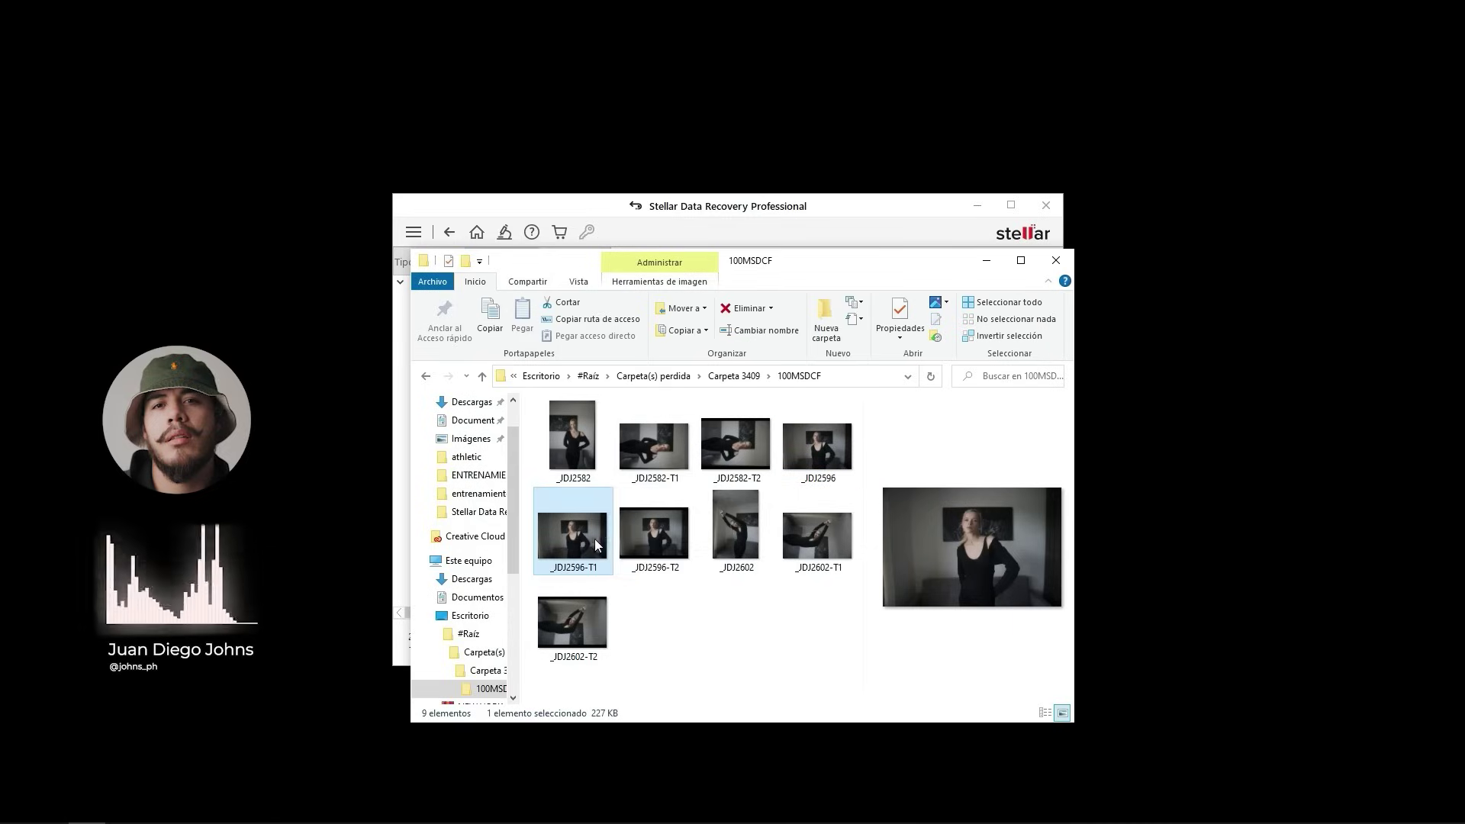
Open the recovered photo _JDJ2602.ARW in the image viewer, inspect its detail up close and close the viewer
click(718, 538)
double_click(729, 523)
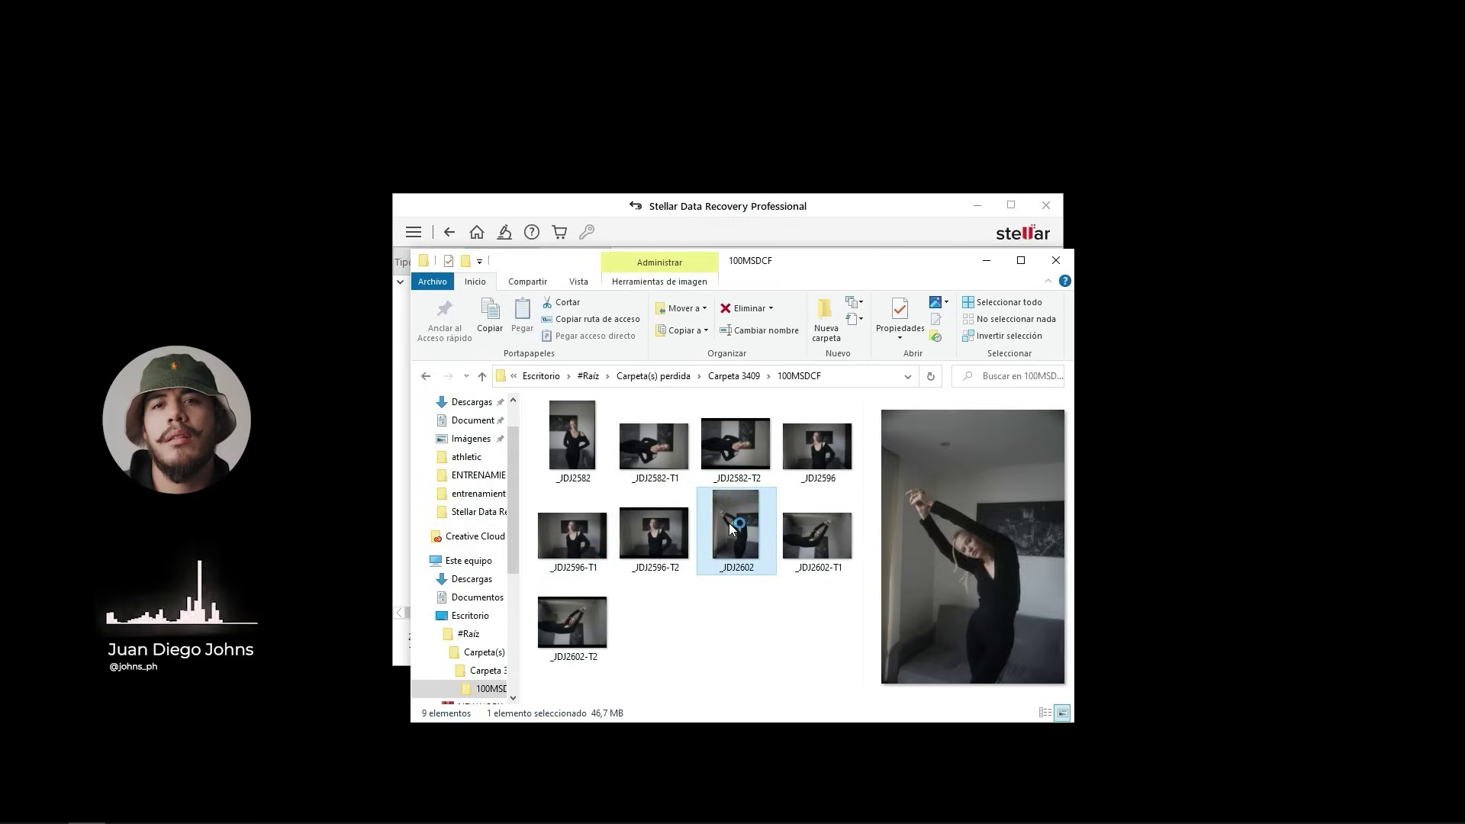
scroll(736, 391, up, 5)
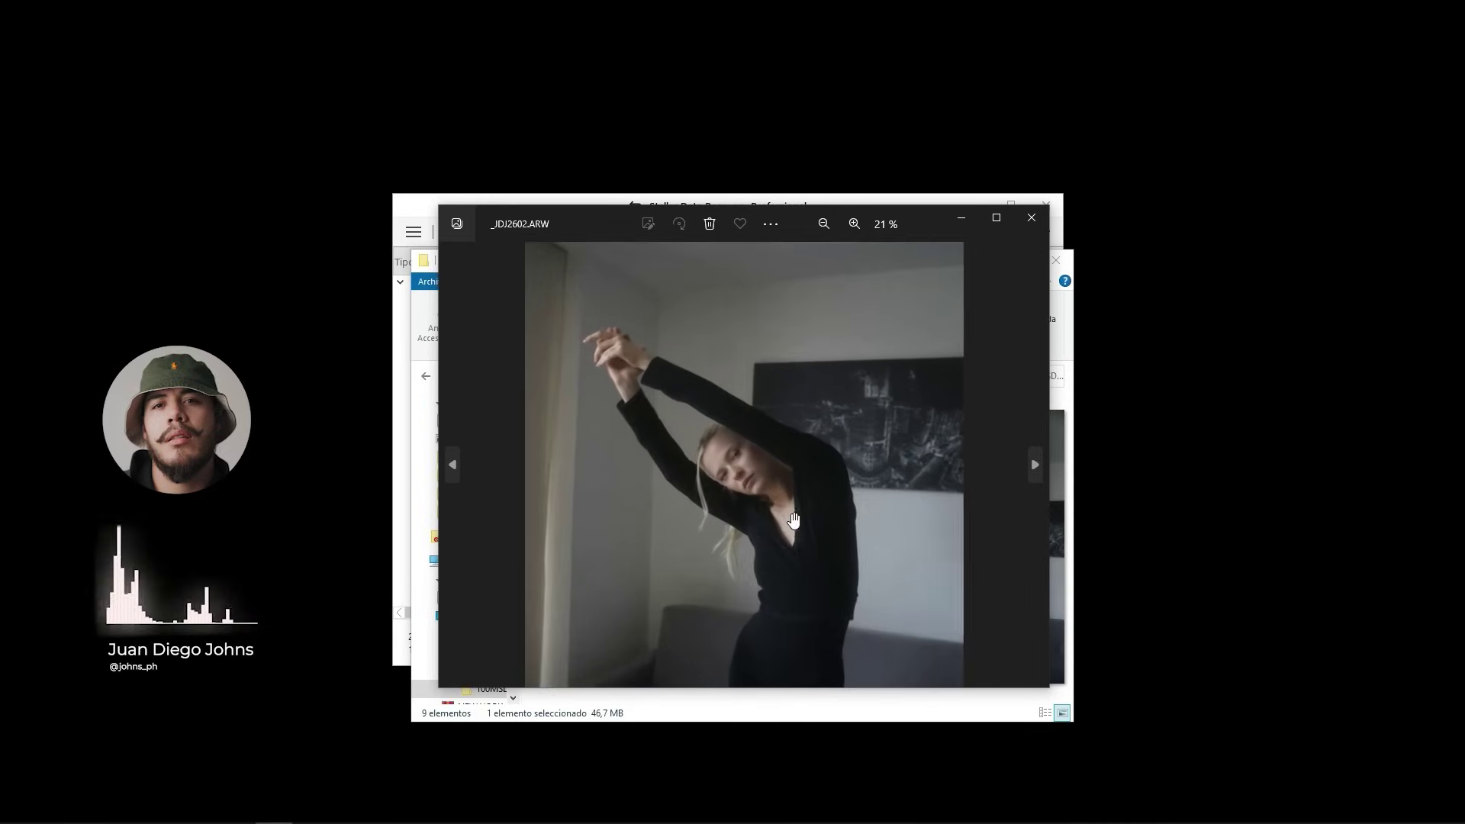
scroll(788, 377, down, 2)
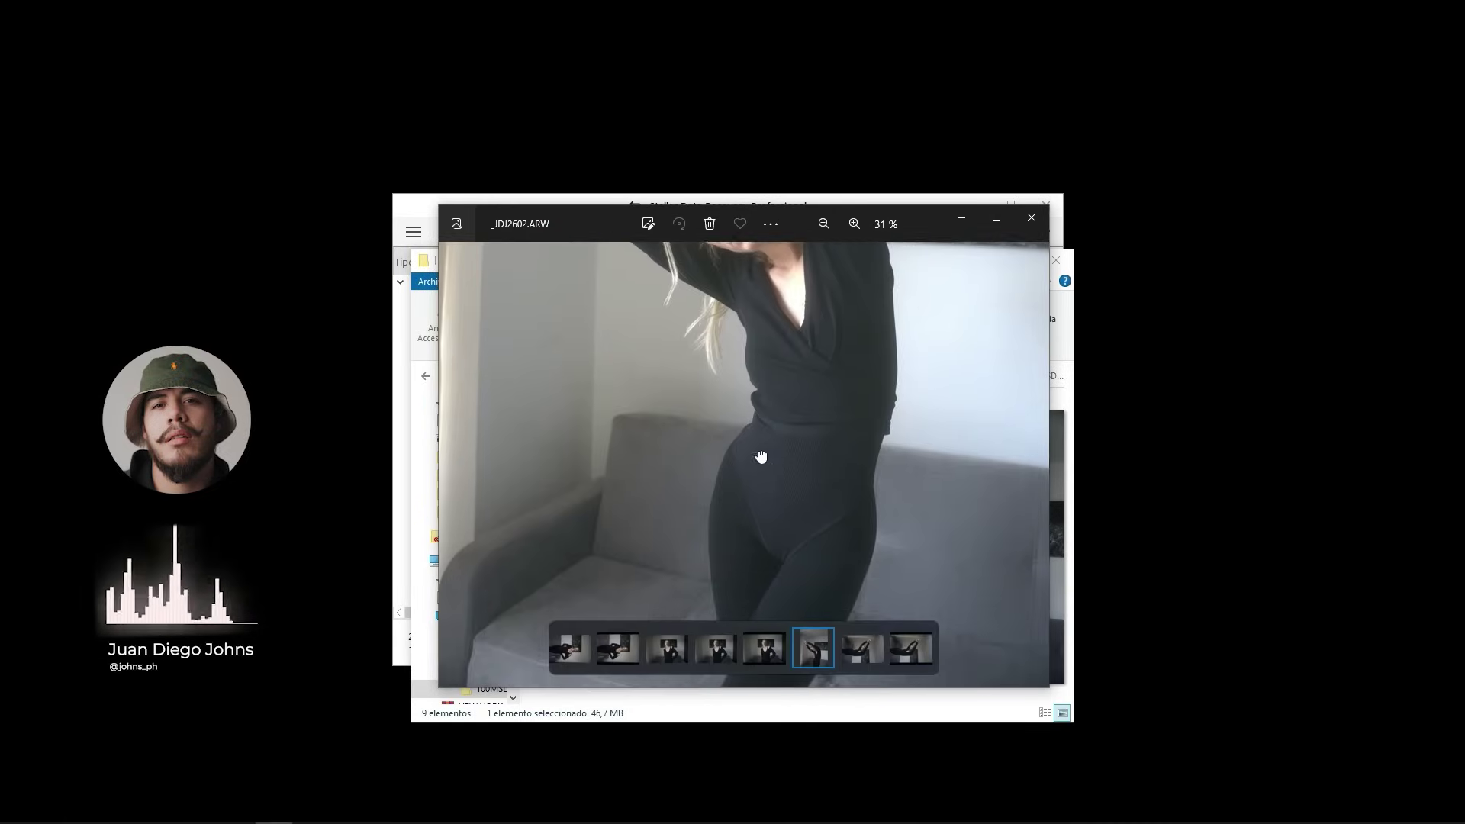
scroll(766, 459, down, 3)
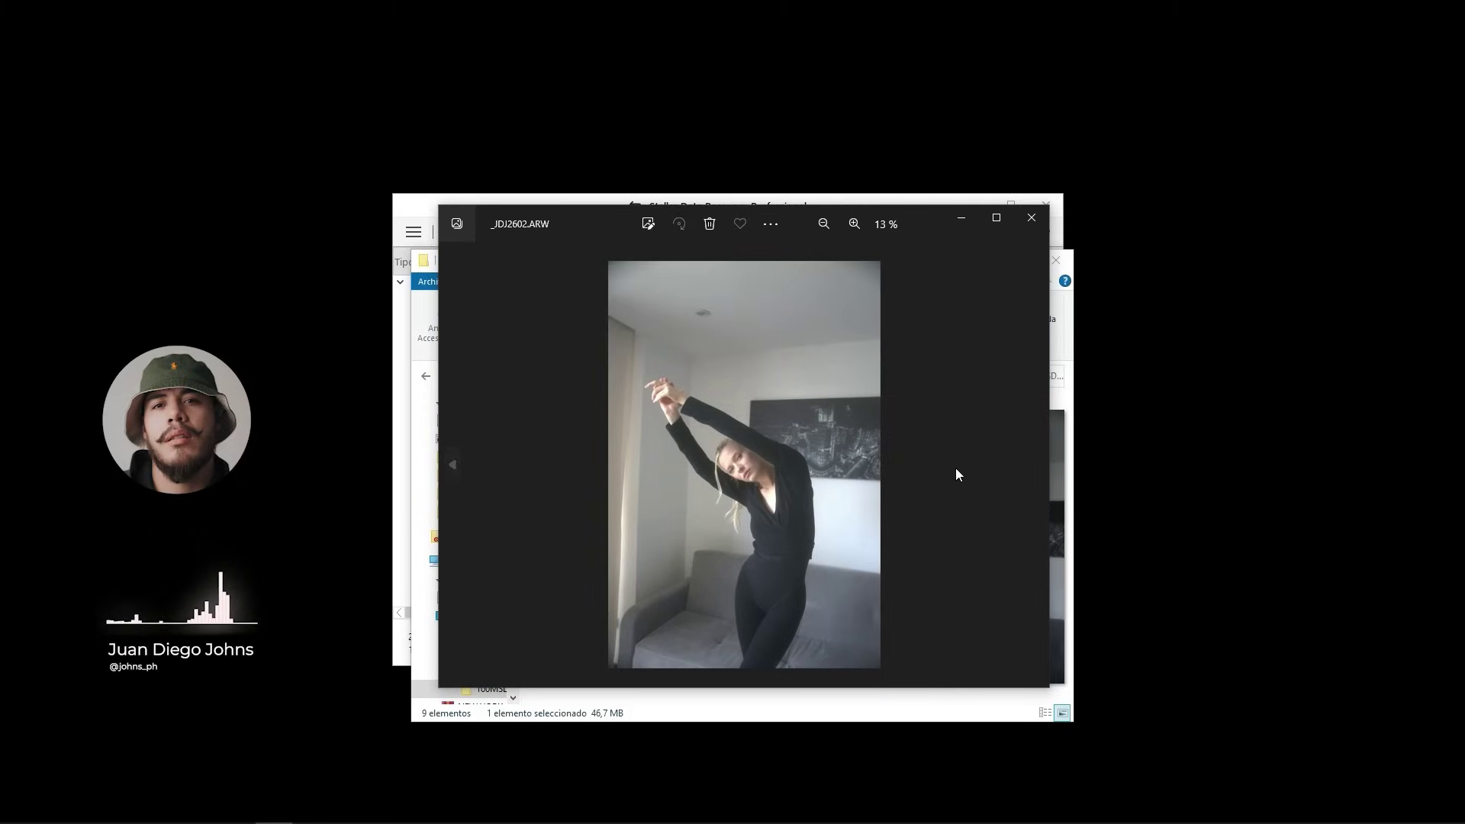
click(1027, 220)
Open the recovered photo _JDJ2582 and preview _JDJ2582-T2 and _JDJ2596-T1 in the folder, leaving nothing selected
double_click(562, 428)
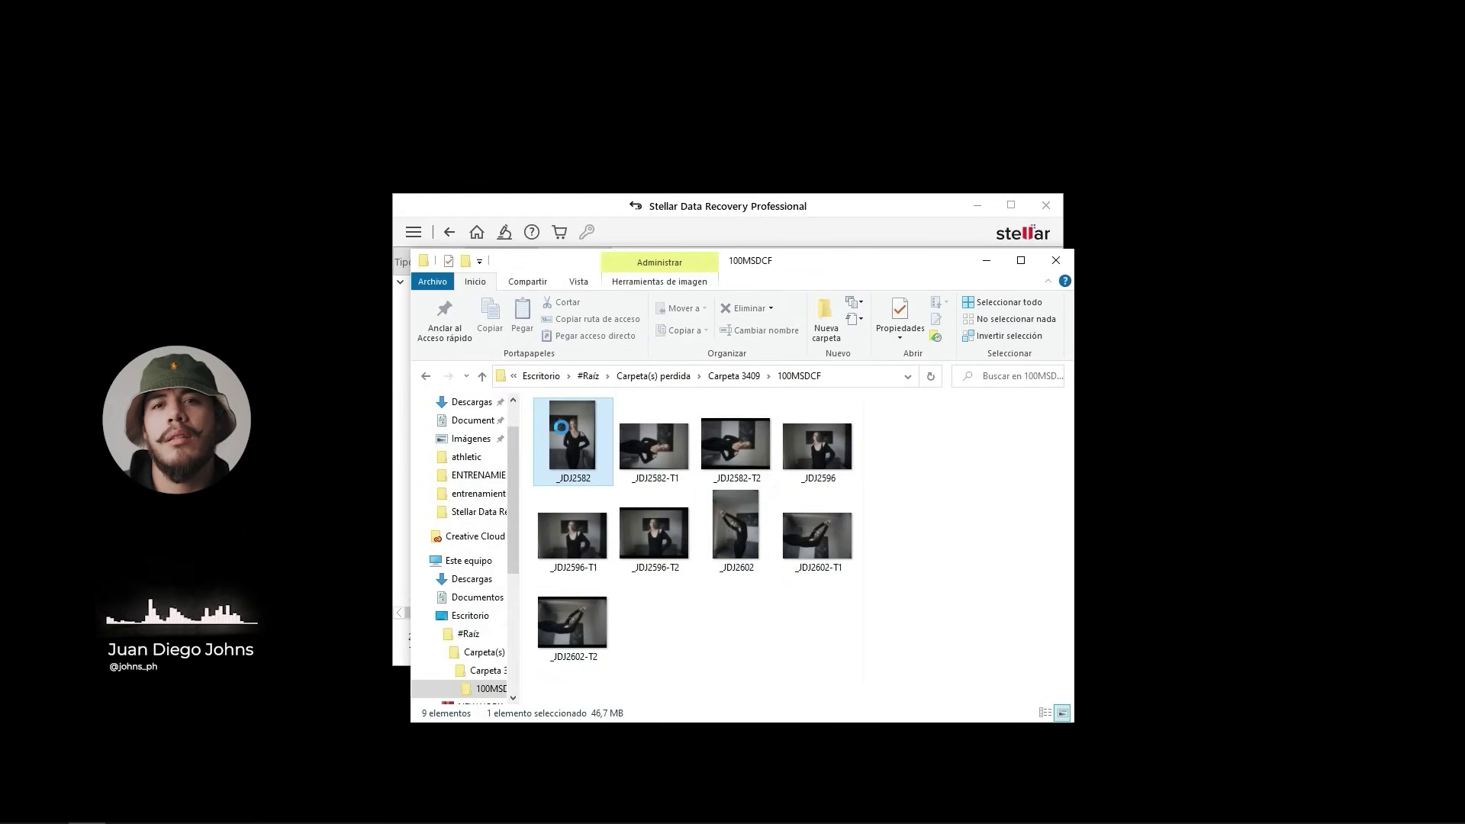
click(736, 463)
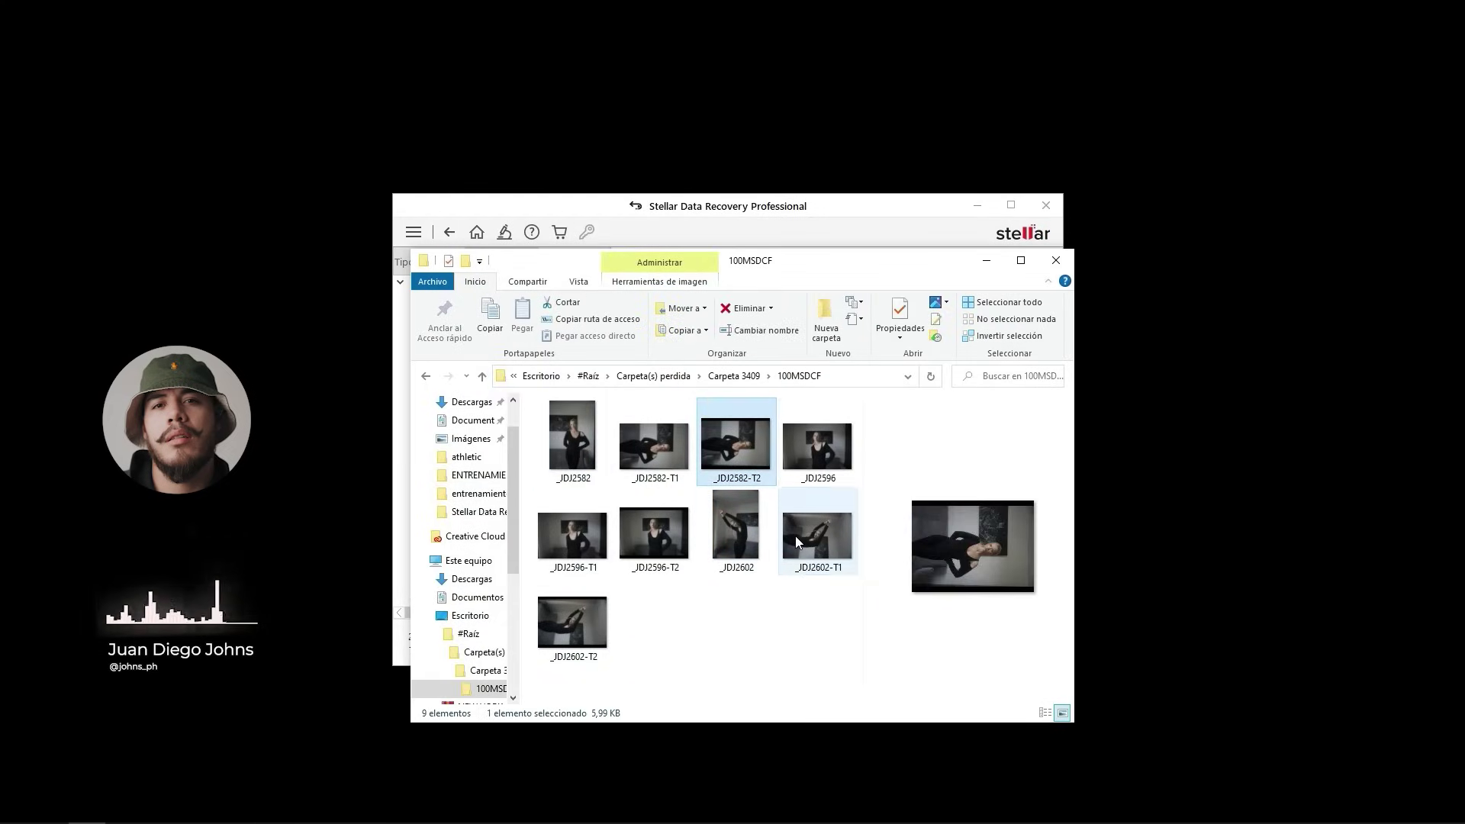
click(560, 536)
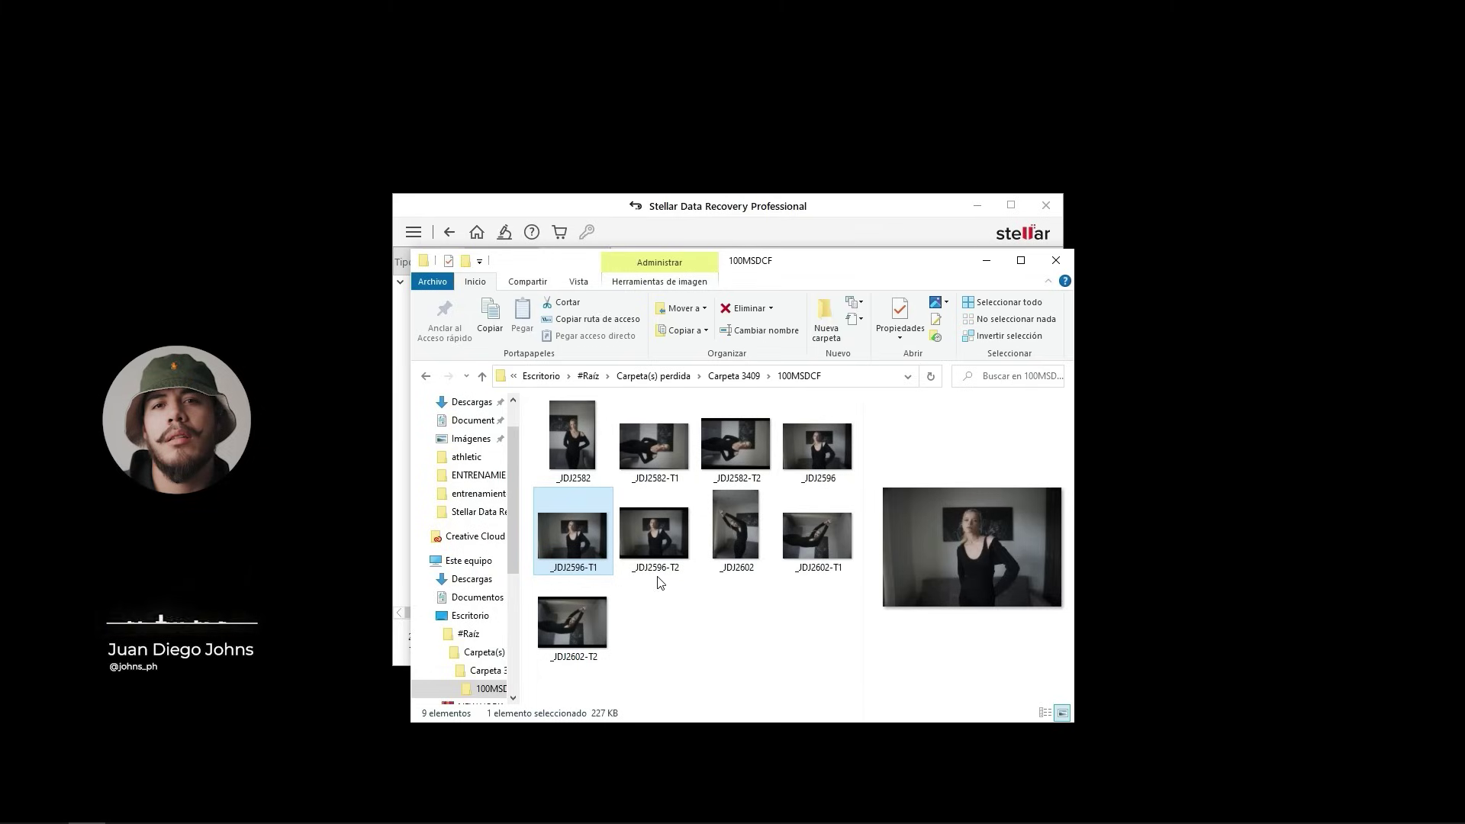
drag(805, 595, 592, 524)
click(722, 648)
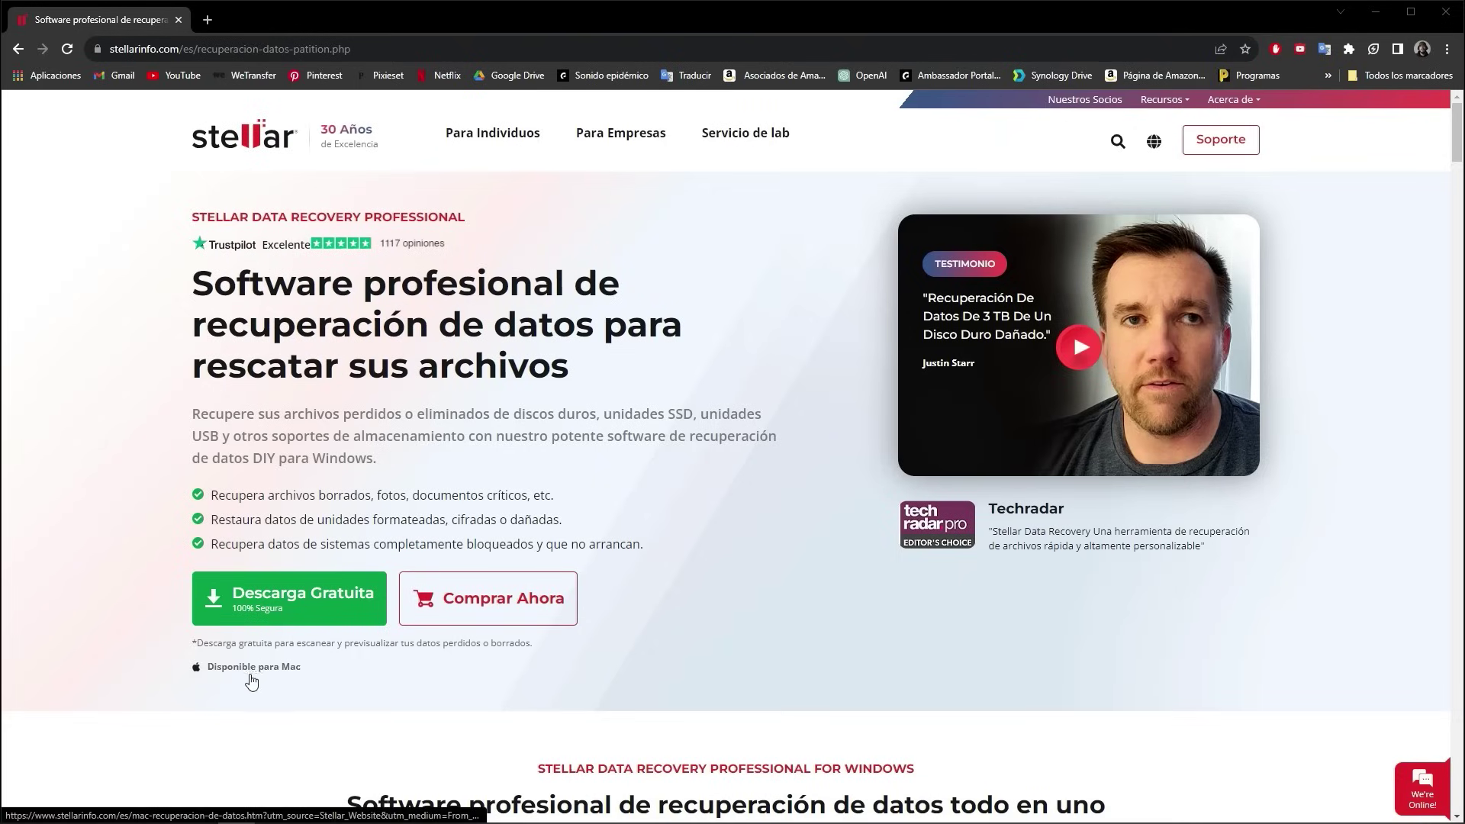
Switch to Chrome, view the Mac edition of Stellar Data Recovery Professional and return to the Windows edition's page
click(252, 667)
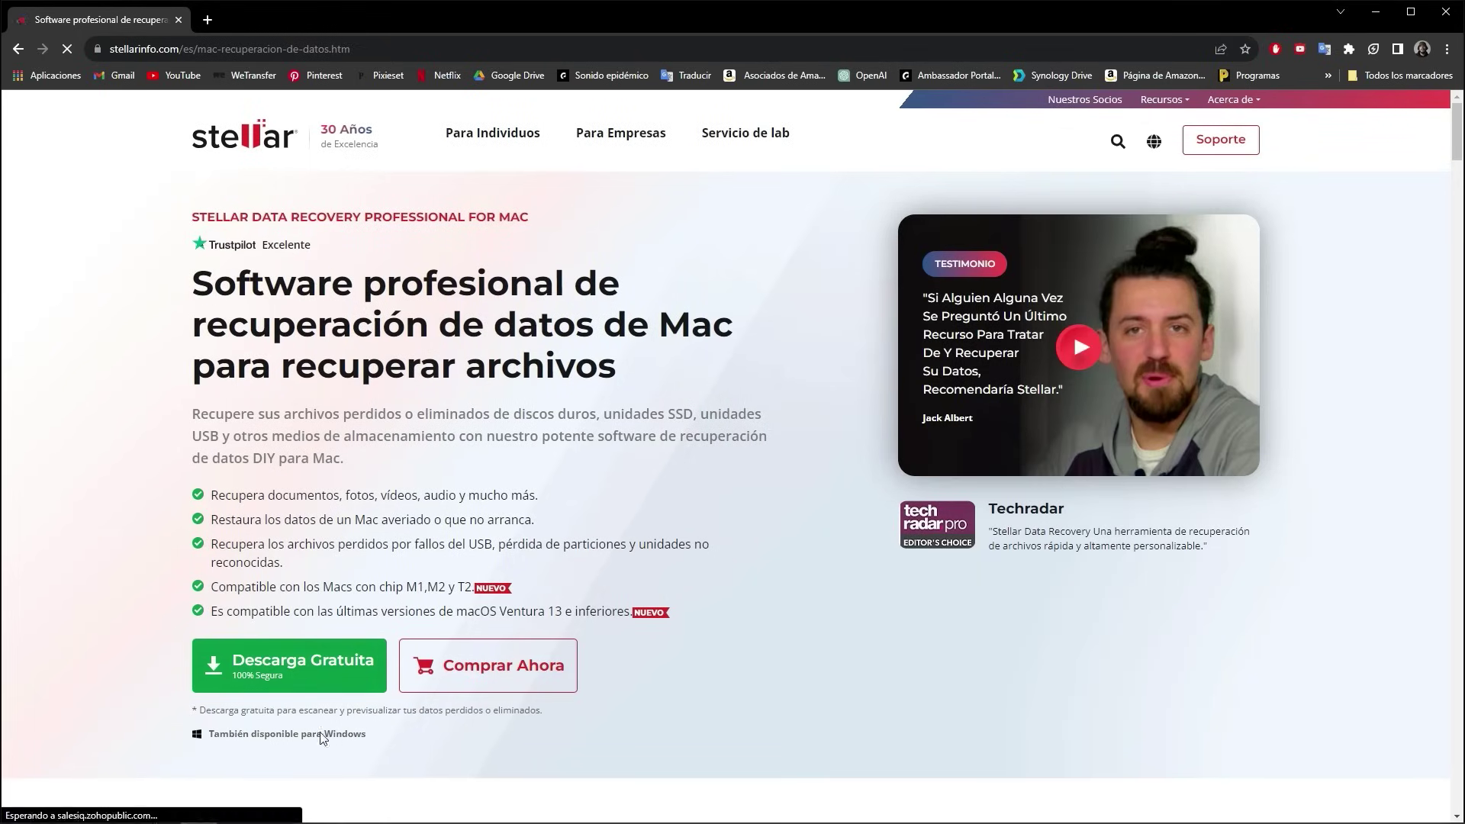
click(325, 737)
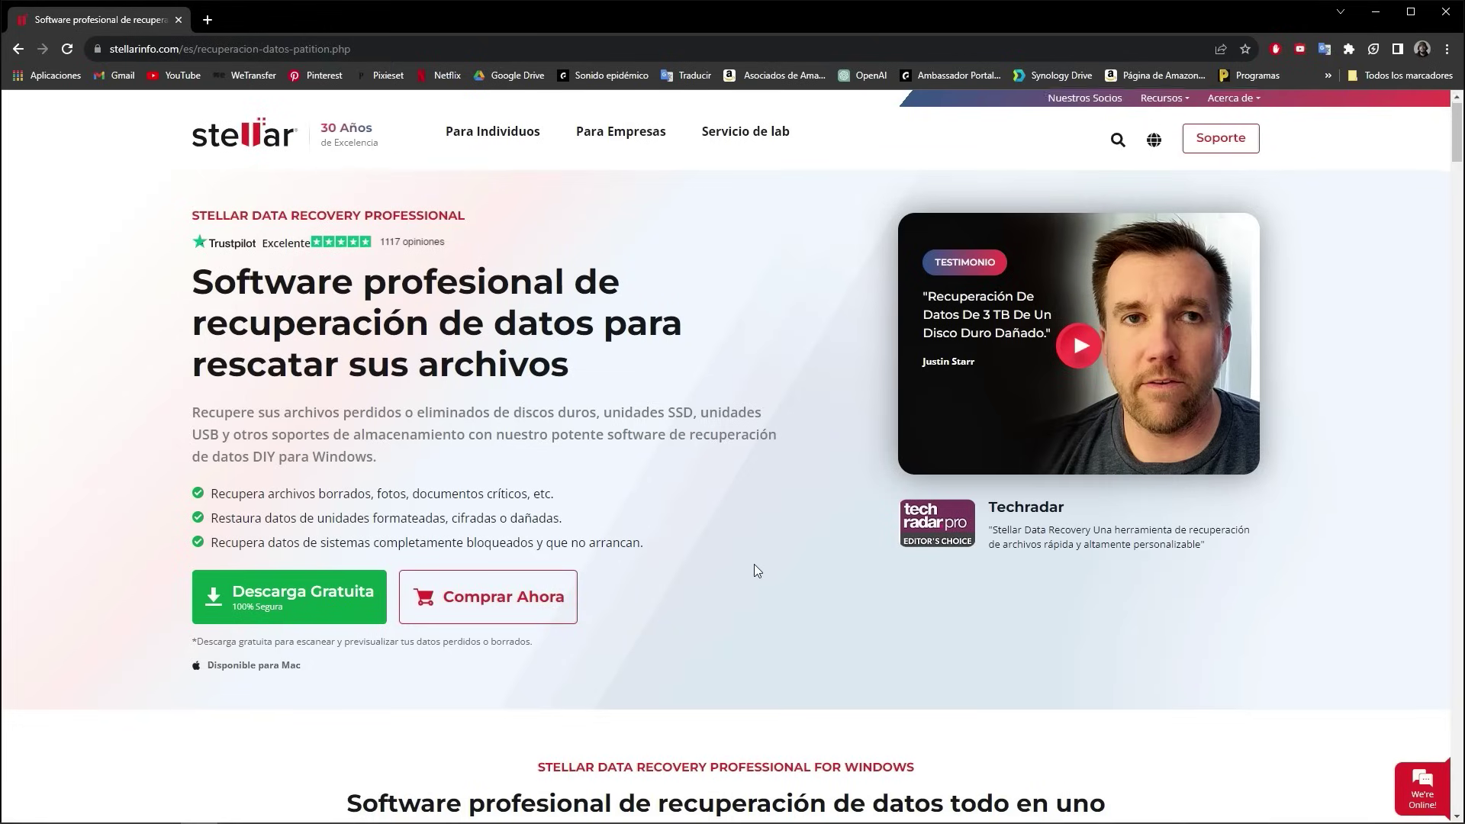
Examine the supported storage media, customer testimonials and additional features on the Windows product page
scroll(754, 565, down, 6)
scroll(756, 570, down, 10)
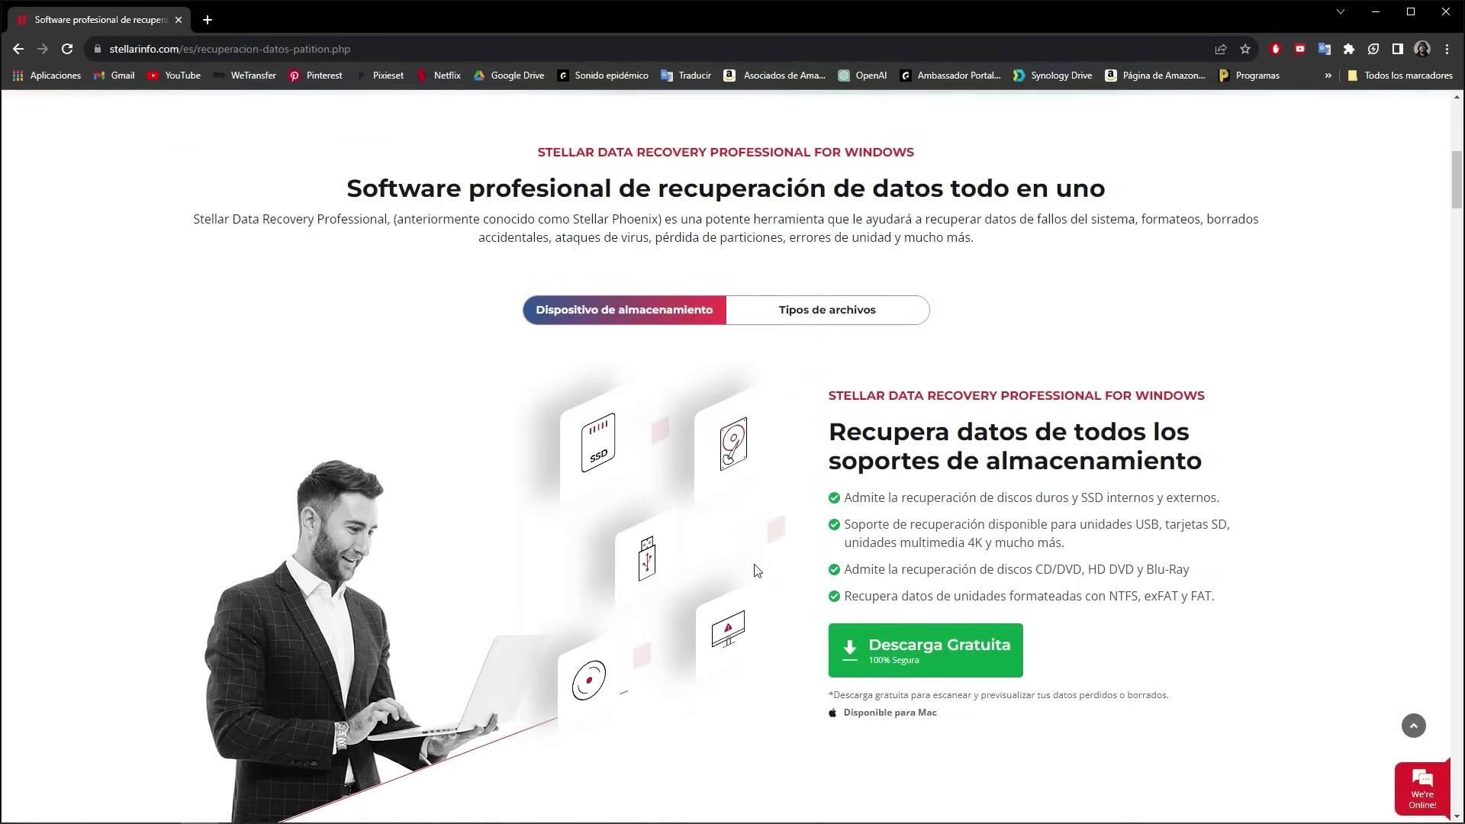
scroll(756, 571, down, 6)
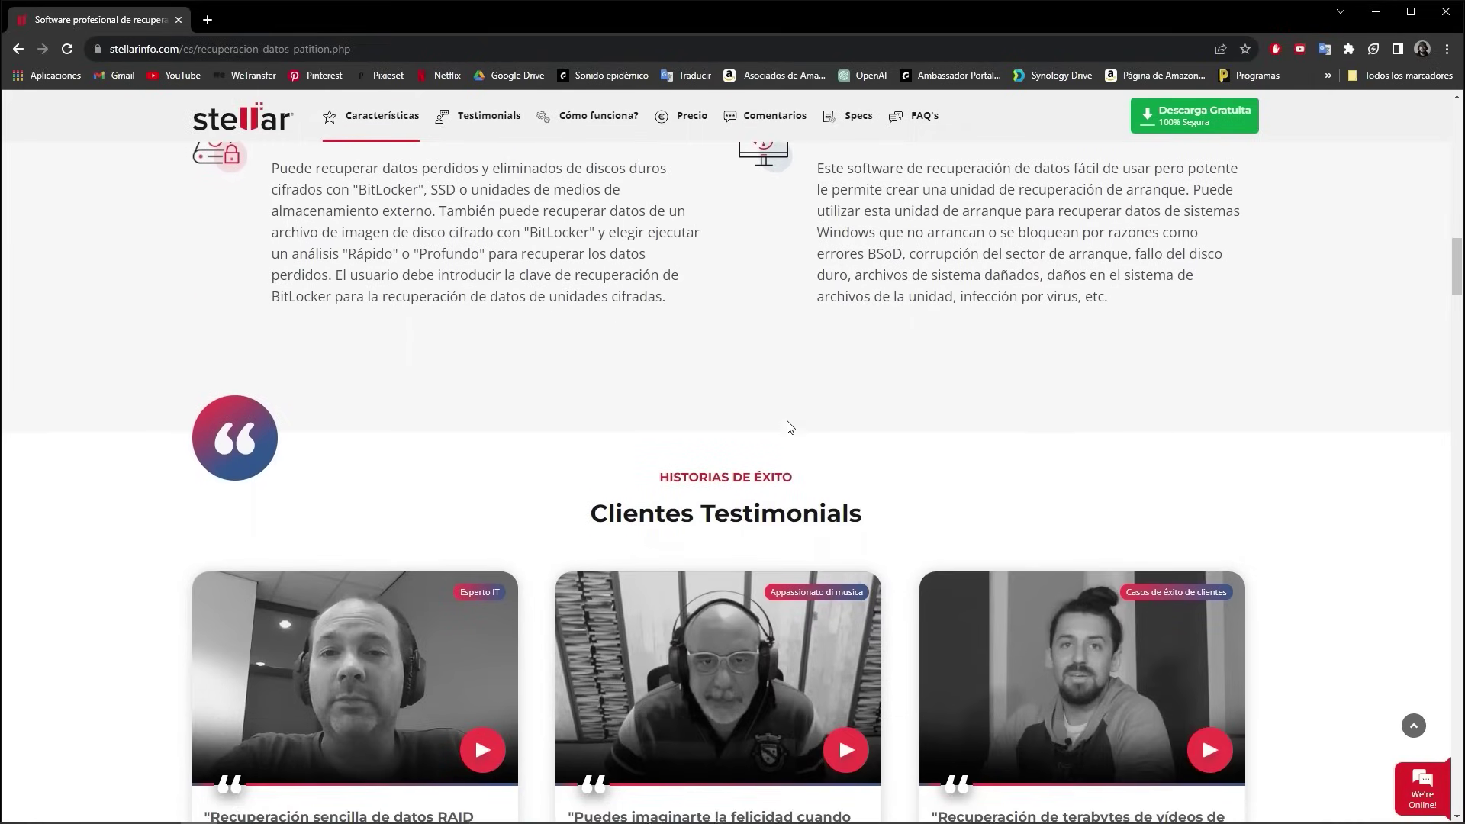
scroll(845, 472, down, 6)
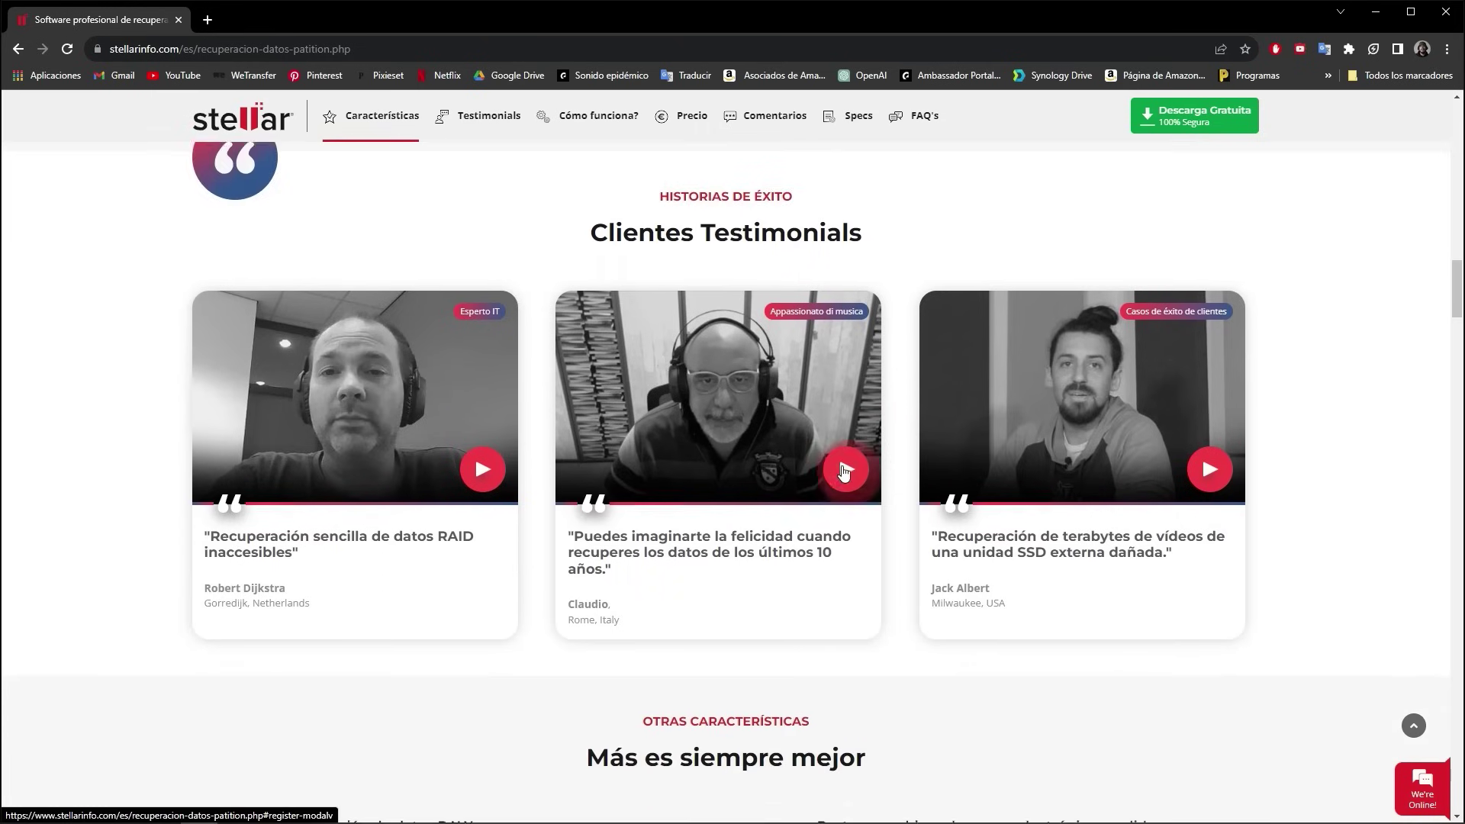
scroll(715, 424, down, 4)
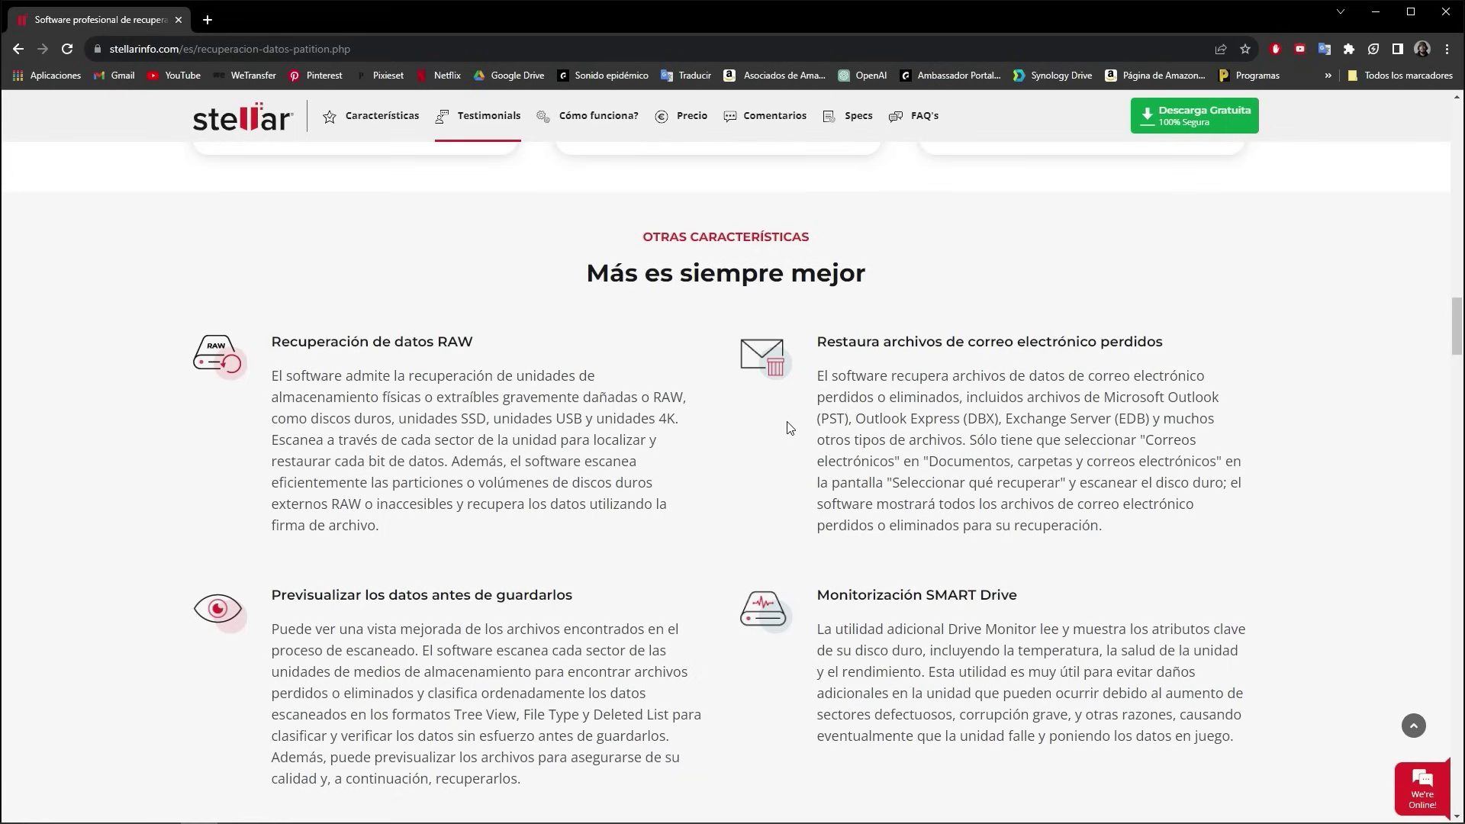
scroll(790, 428, down, 6)
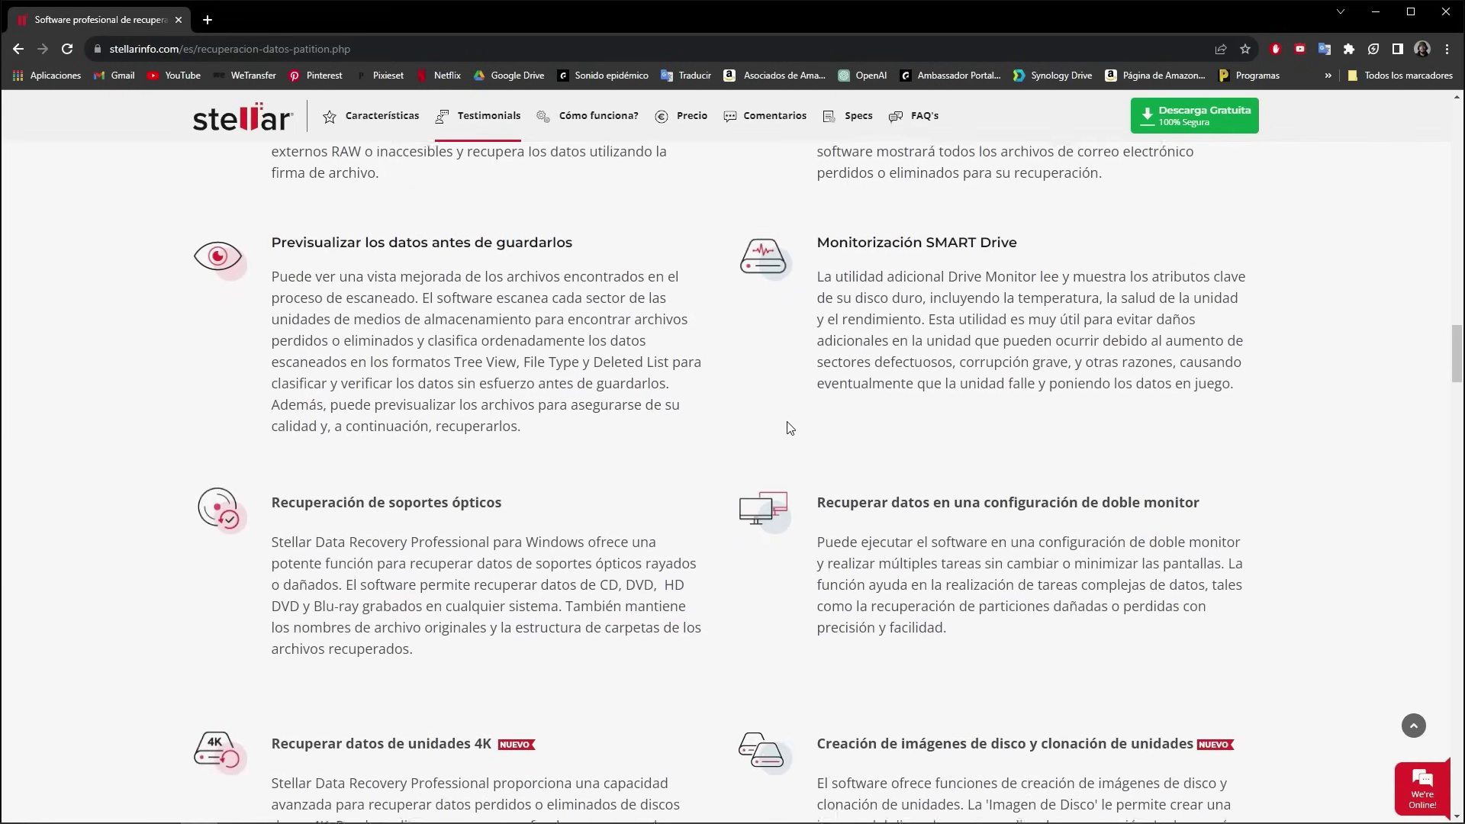
scroll(790, 428, down, 1)
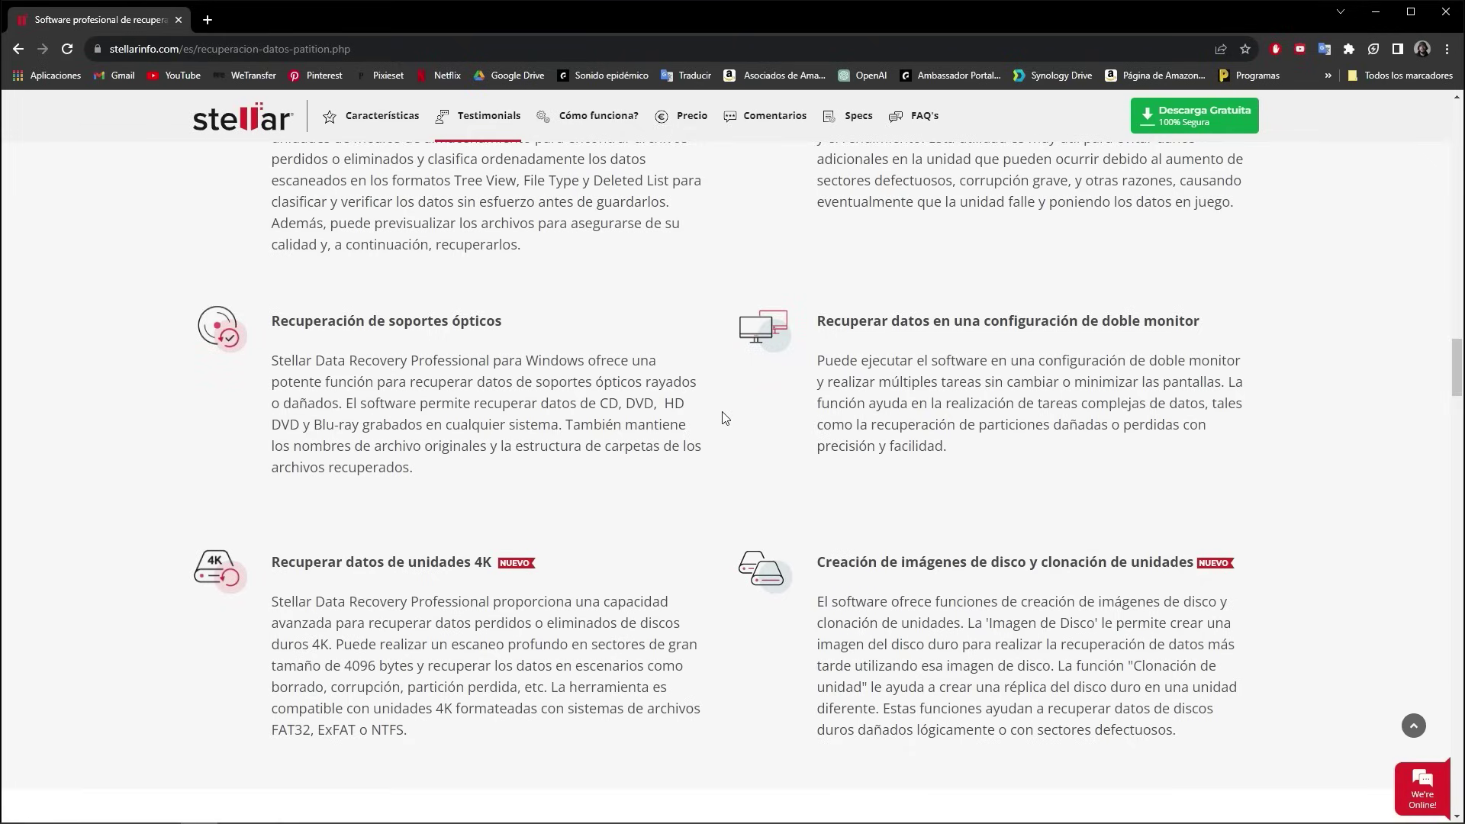
Review the how-it-works section and the pricing of the Professional, Premium and Technician editions
scroll(725, 418, down, 7)
scroll(724, 418, down, 3)
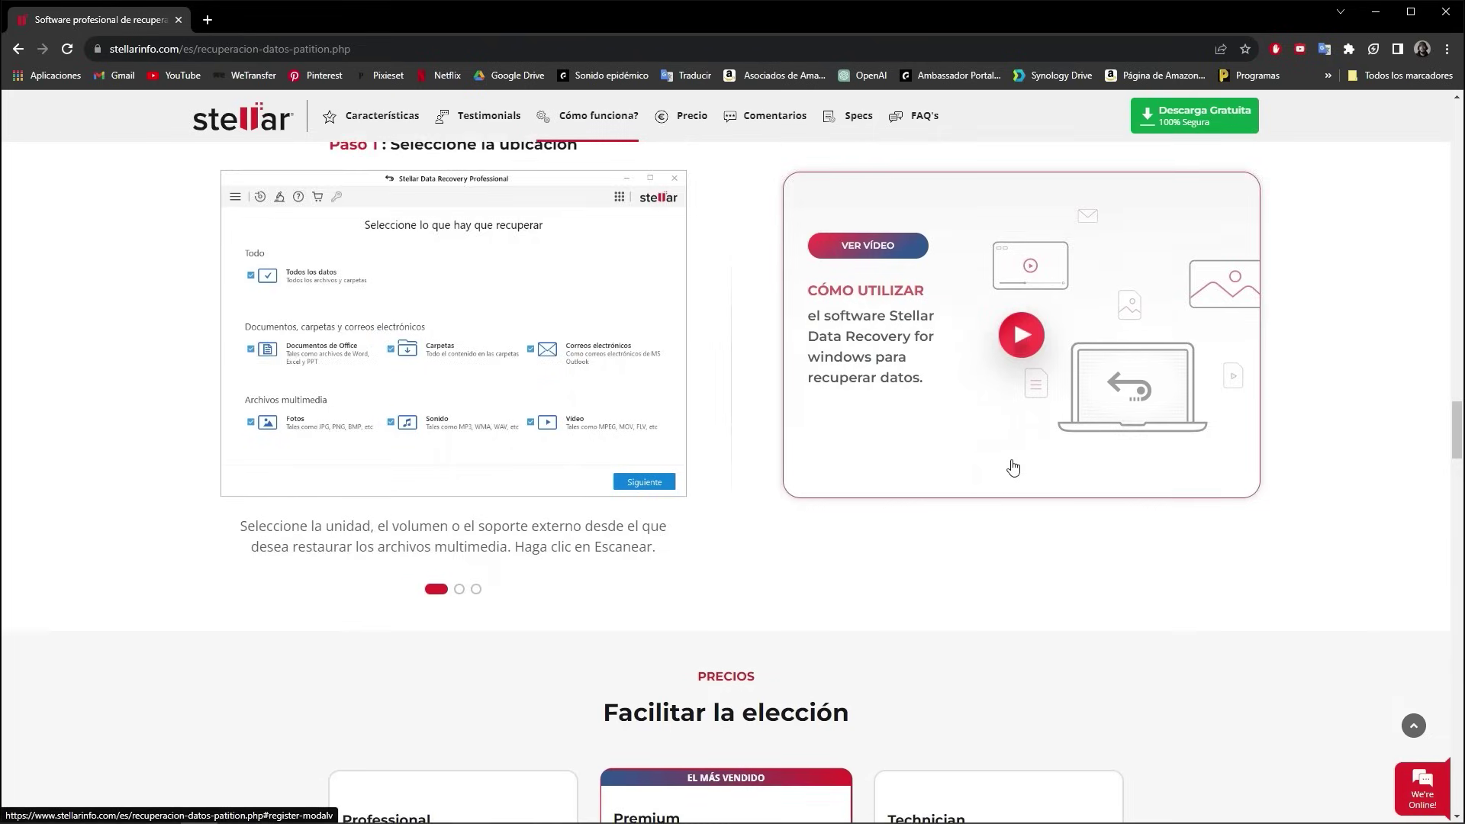
scroll(1014, 467, down, 5)
scroll(715, 418, down, 3)
scroll(799, 426, up, 1)
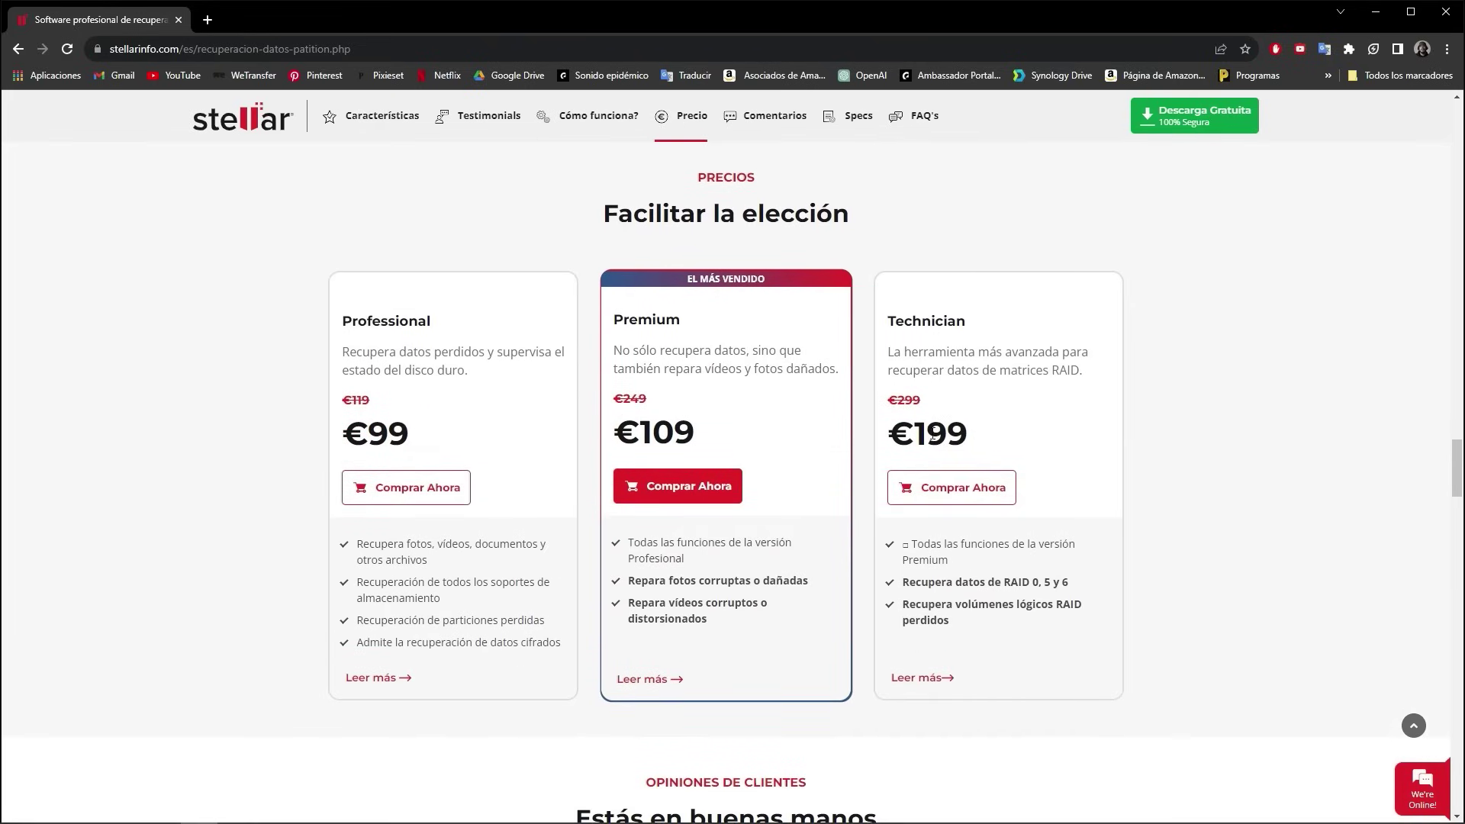